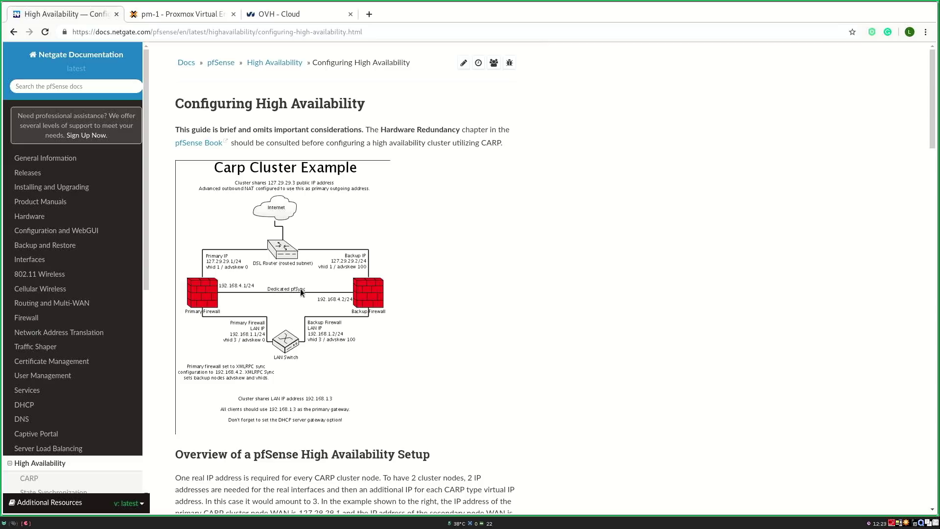
Step: Switch to the OVH Cloud page showing the vRack with its dedicated server
click(263, 14)
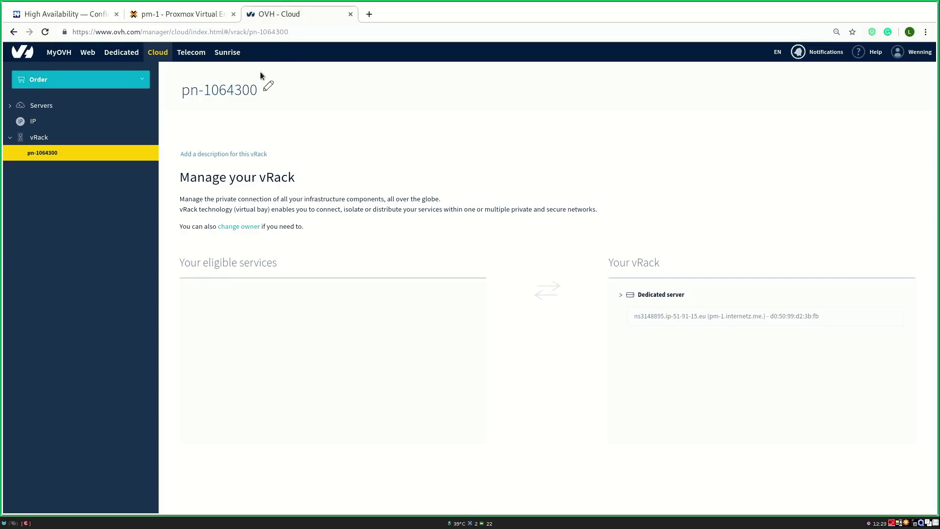
Step: Open OVH's Dedicated section in a new tab, glance at the Order menu, then go to pm-1
right_click(135, 56)
click(161, 60)
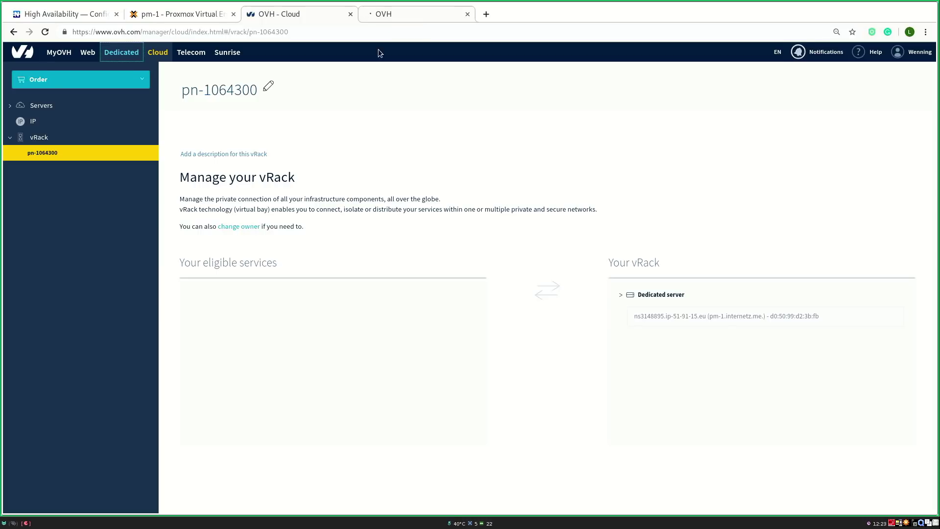
click(69, 81)
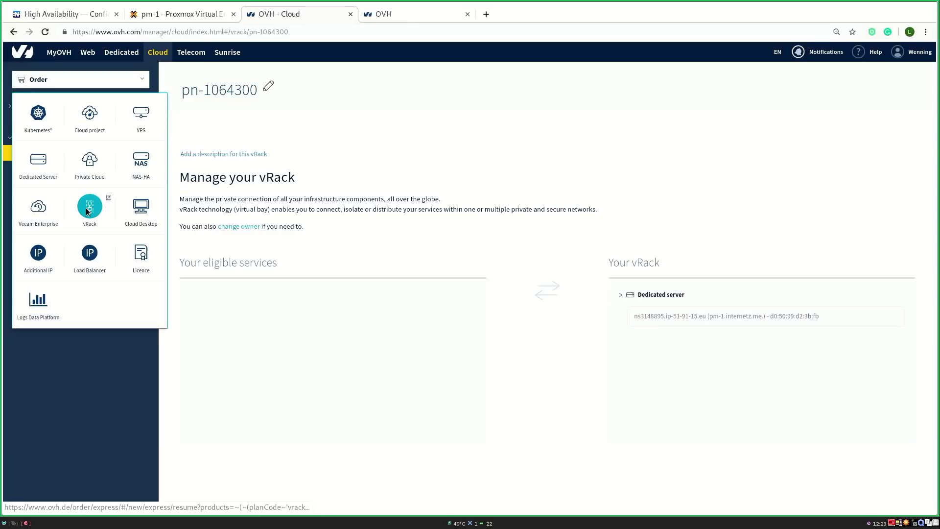
click(288, 244)
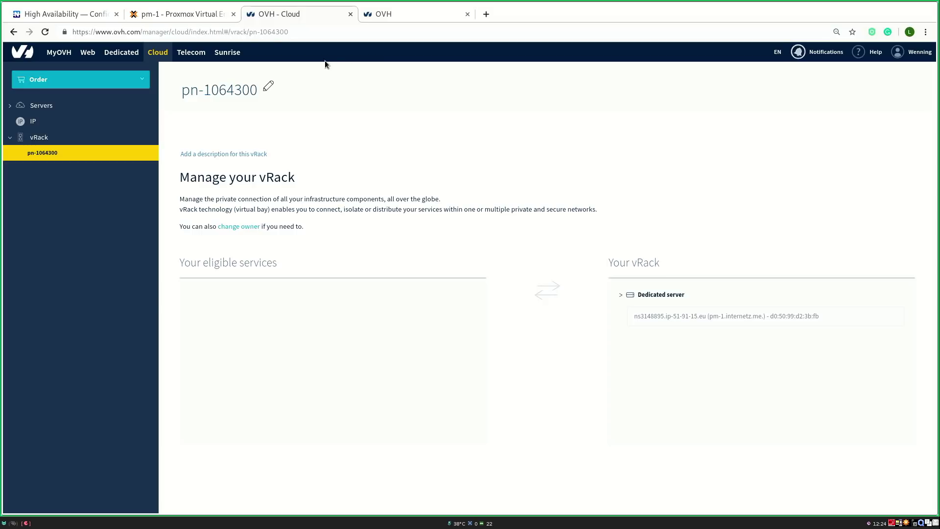
click(170, 16)
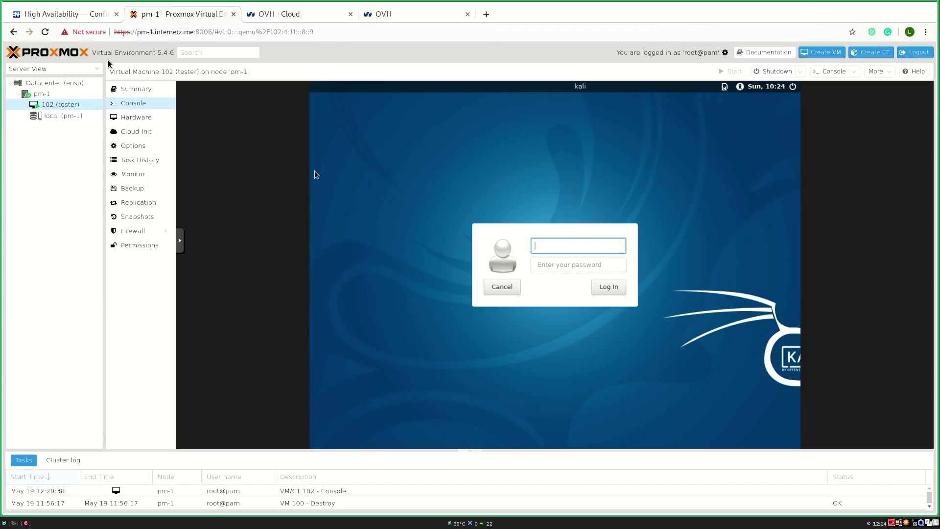
Step: Review pm-1's network bridges, inspecting the vmbr1 bridge entry
click(58, 94)
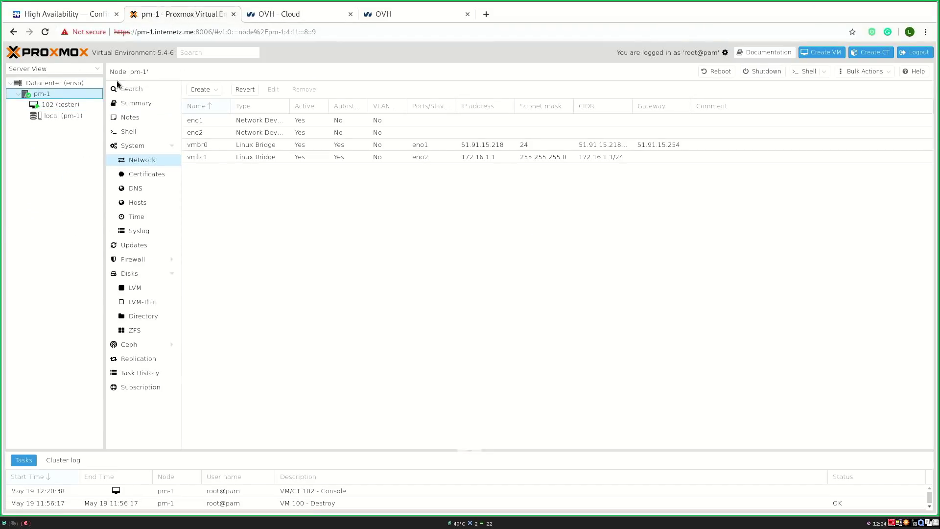
click(55, 84)
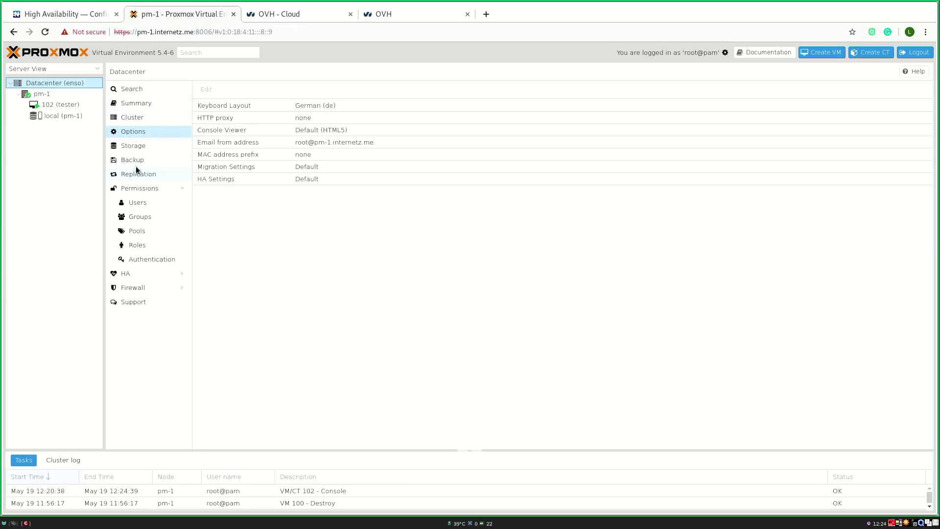
click(46, 96)
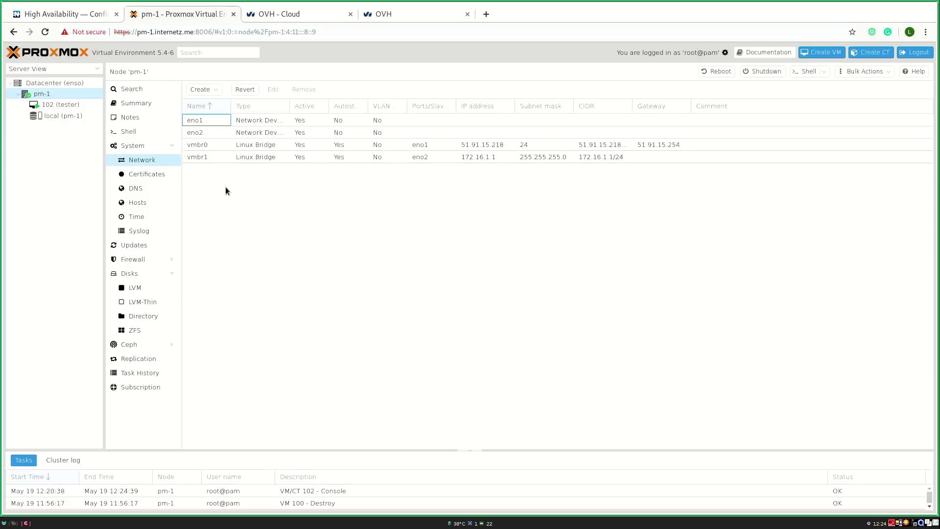
click(232, 156)
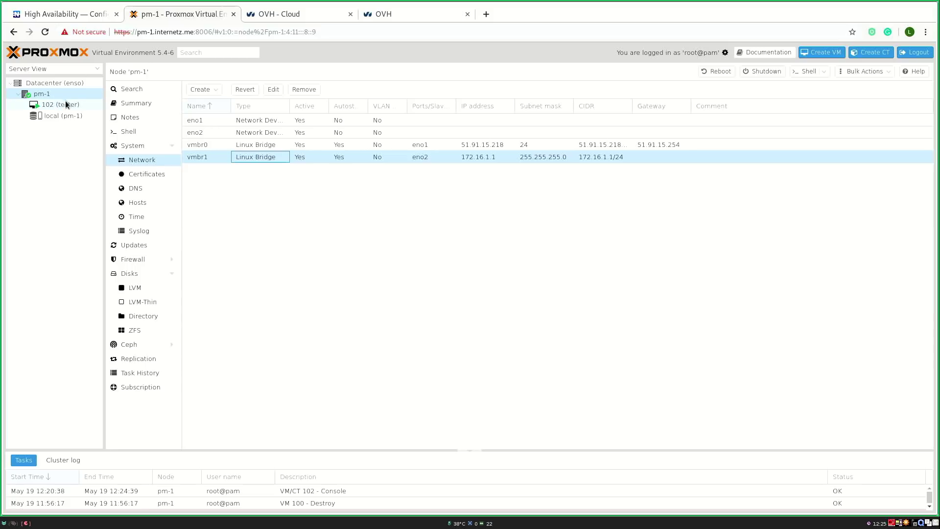
Step: Check the enso cluster's nodes under Datacenter, then open a shell on pm-1
click(47, 84)
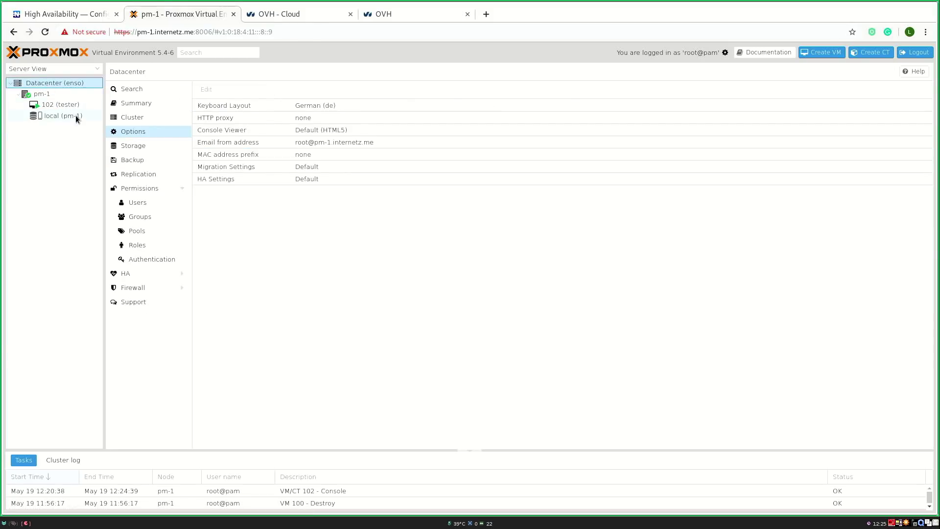
click(133, 119)
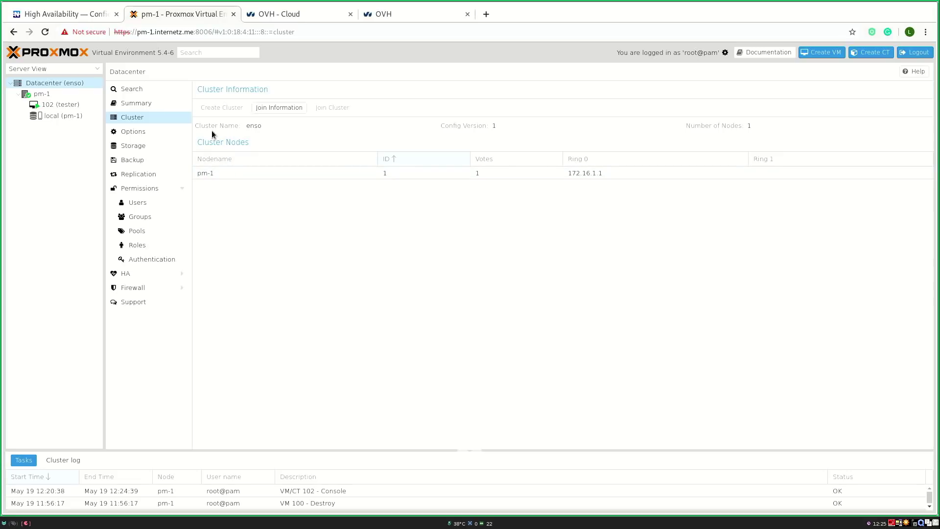
click(60, 92)
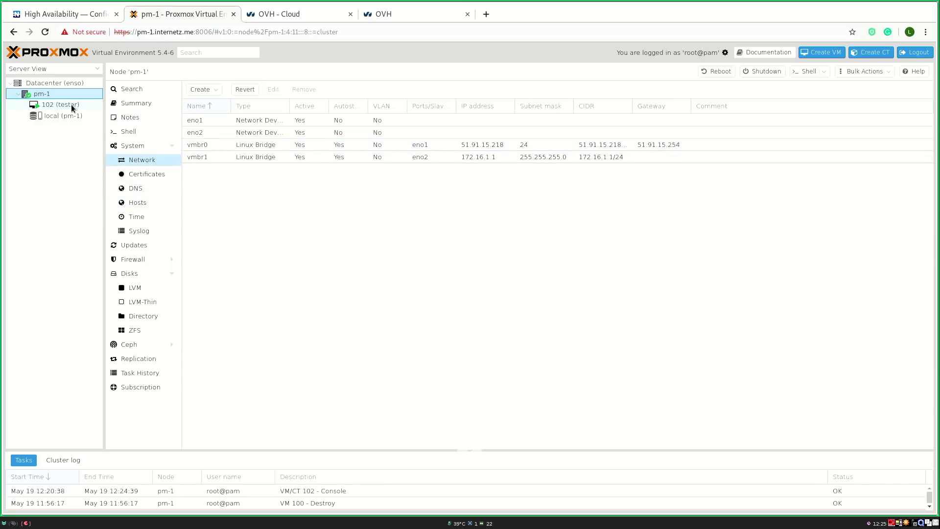
click(132, 129)
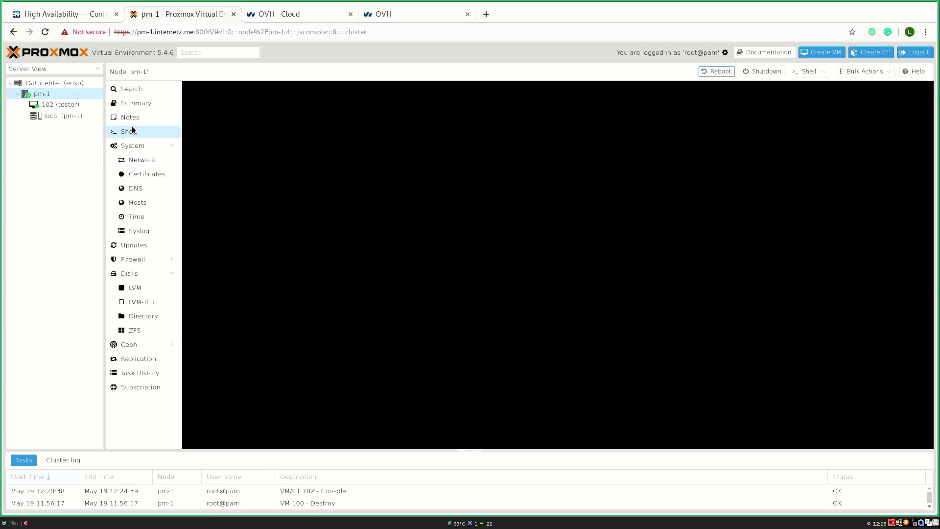
Step: Run ifconfig and highlight the vmbr0 public IP and the vmbr1 interface details
text(ifconfig)
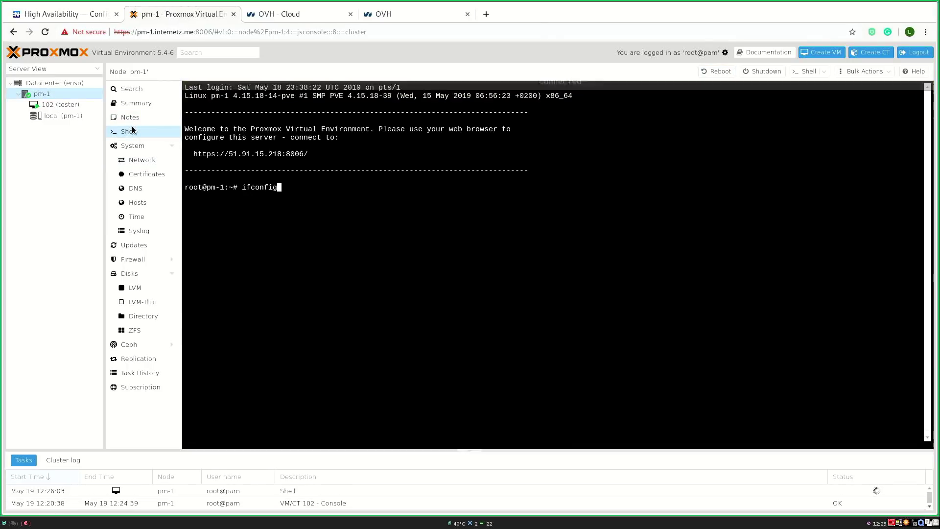
key(Return)
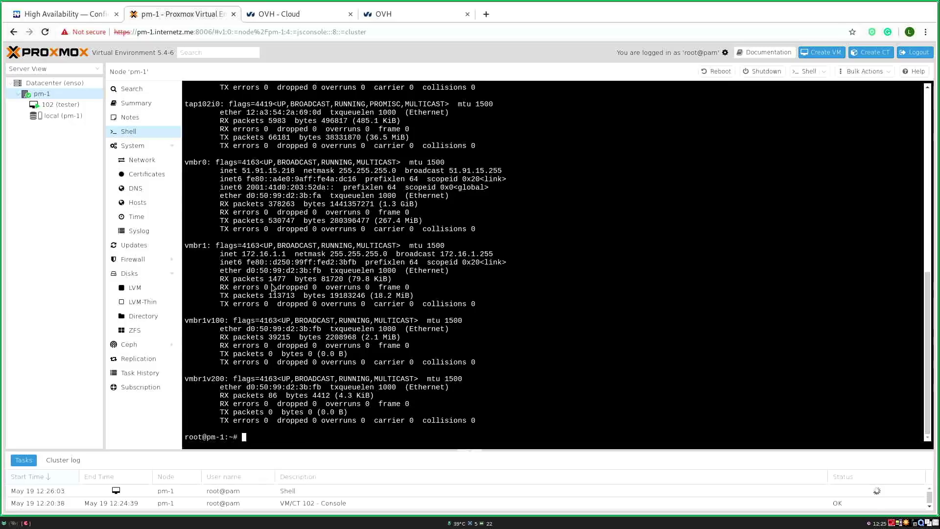
drag(489, 229, 297, 175)
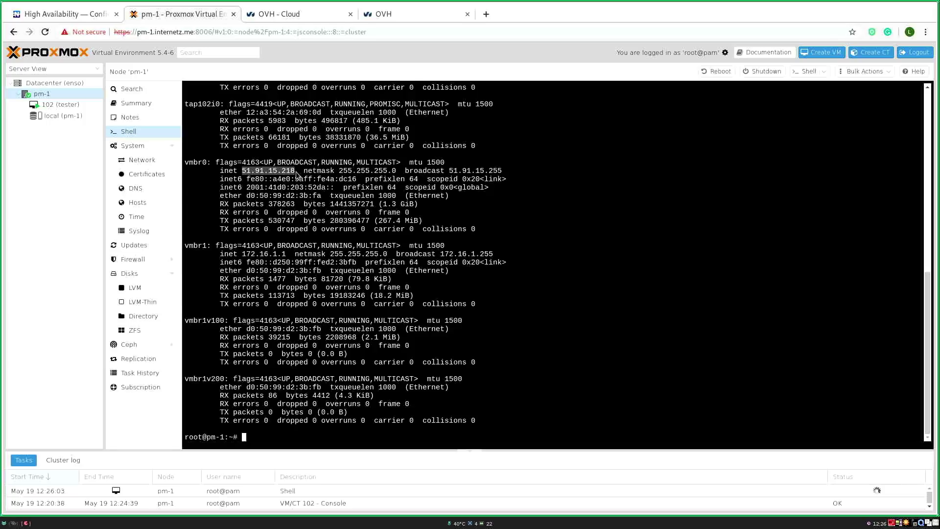
drag(498, 306, 187, 247)
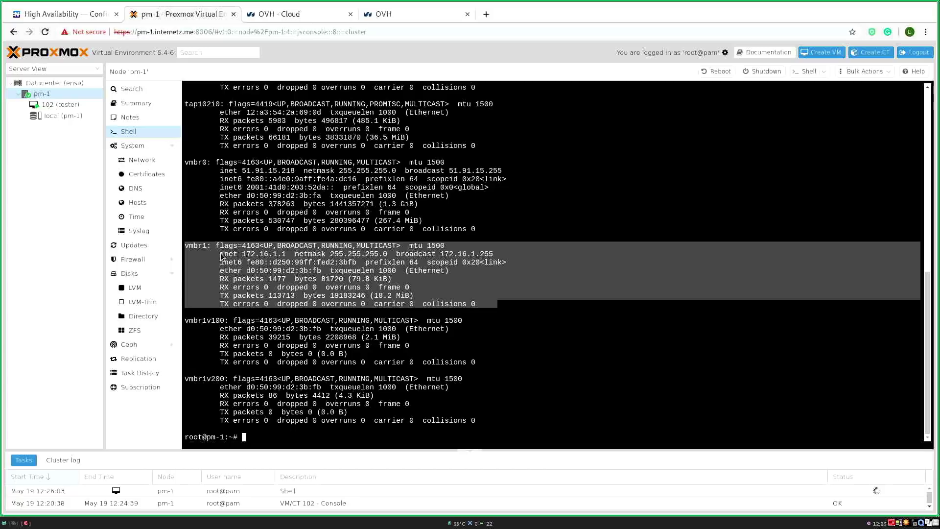
Step: List /var/lib/vz/template/iso and select the pfSense-CE-2.4.4-RELEASE-p1-amd64.iso name
text(cd /var/)
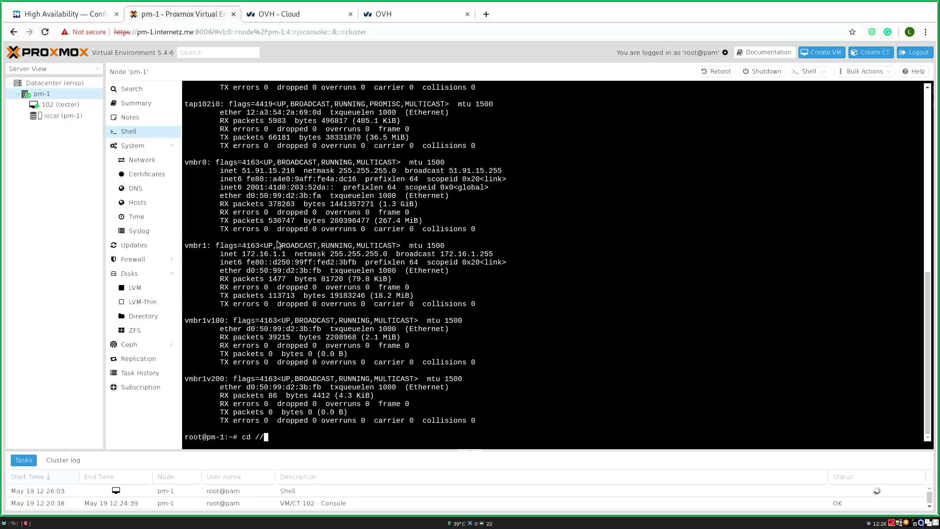
key(BackSpace)
key(BackSpace)
key(BackSpace)
text(ar/lib/vzu)
key(BackSpace)
text(/template/iso/)
key(Return)
text(ls)
key(Return)
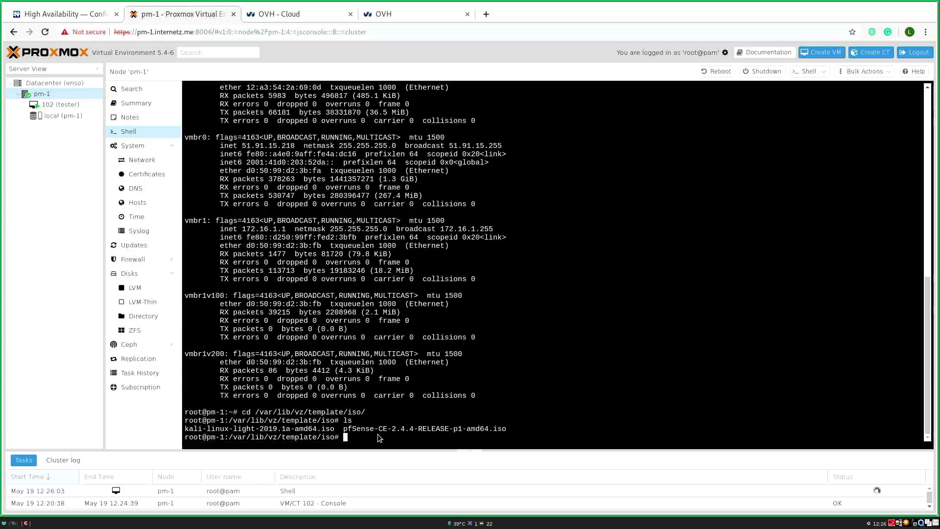
double_click(367, 429)
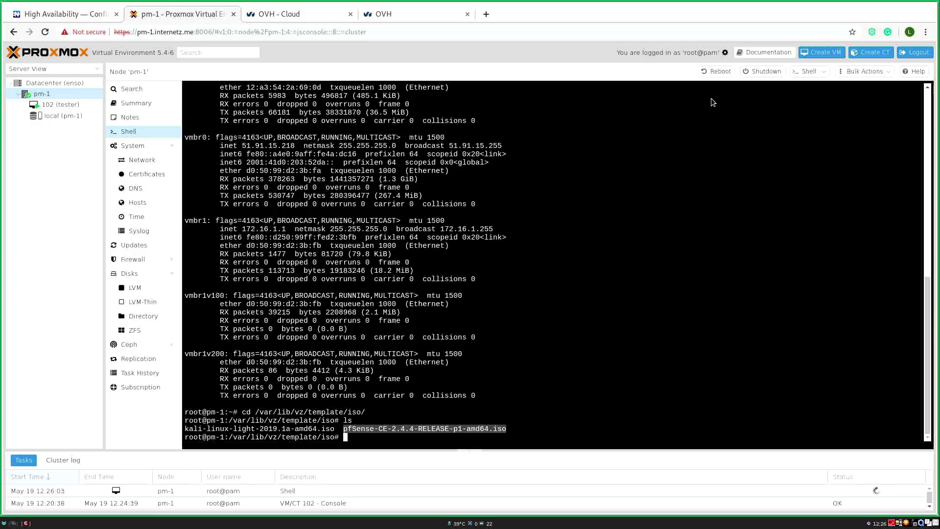
Step: Start a new VM named gateway that boots the pfSense-CE-2.4.4-RELEASE-p1-amd64.iso image
click(822, 52)
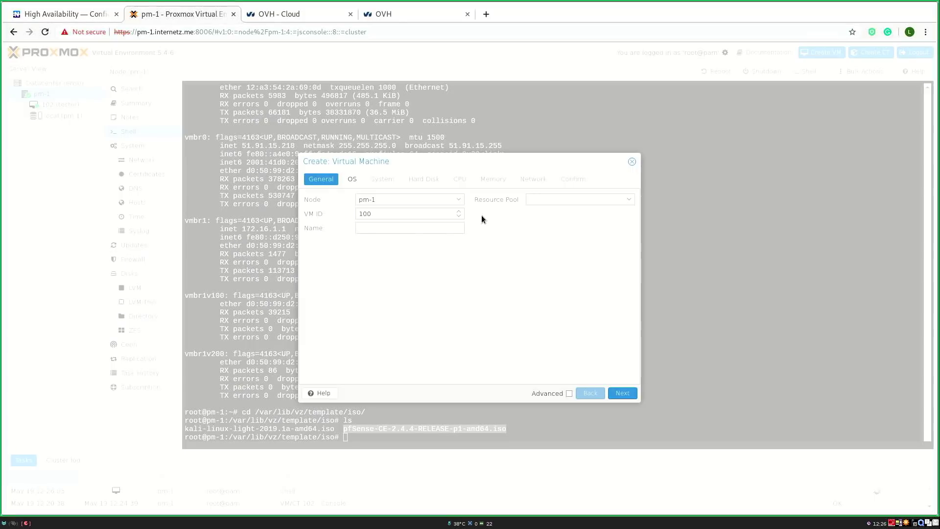
click(392, 228)
text(gateway)
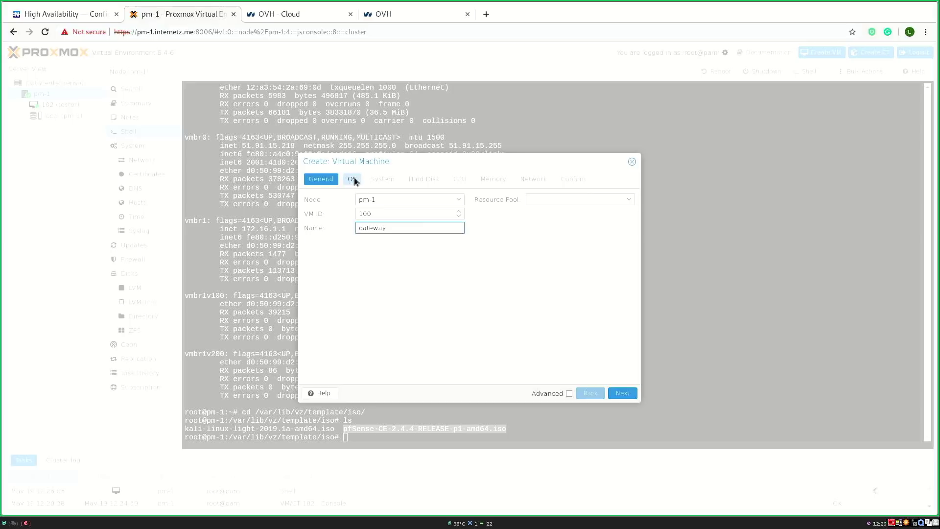
click(356, 181)
click(383, 226)
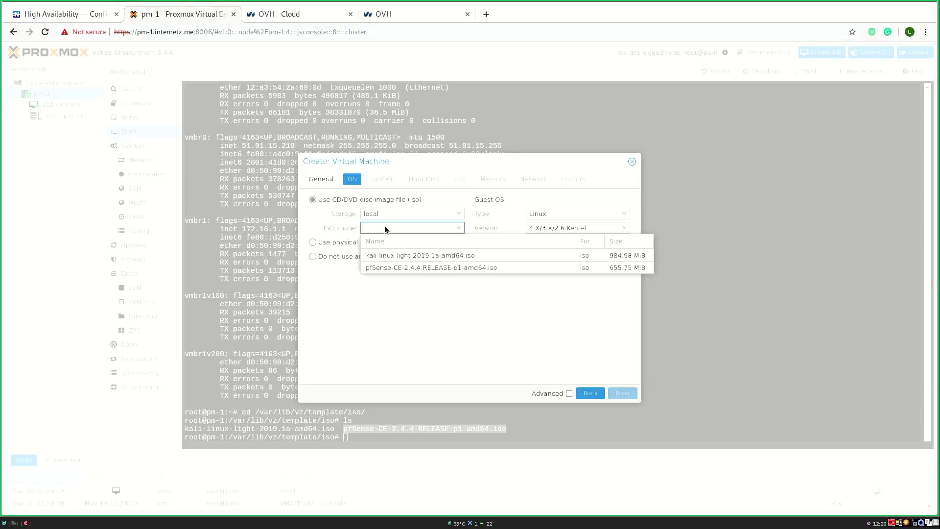
click(379, 267)
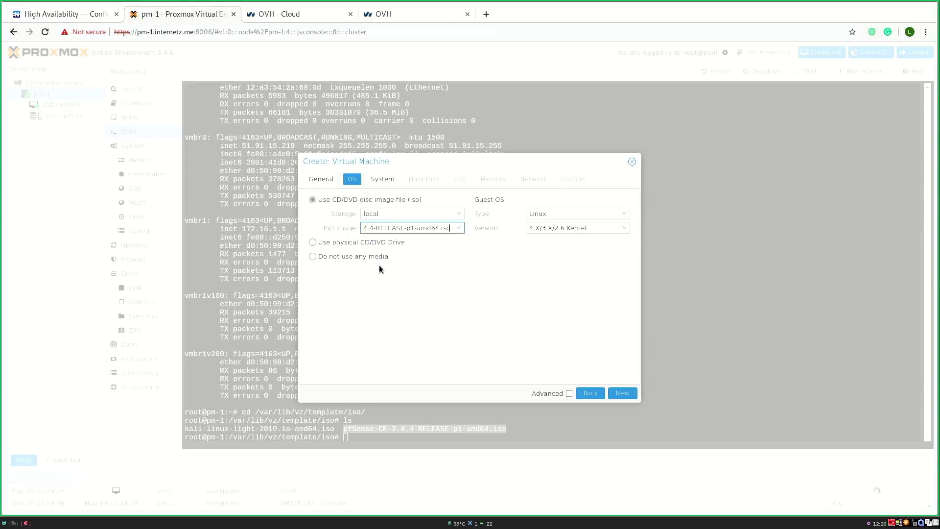
Step: Step through System, Hard Disk (32 GiB), CPU and Memory to the Network settings
click(374, 183)
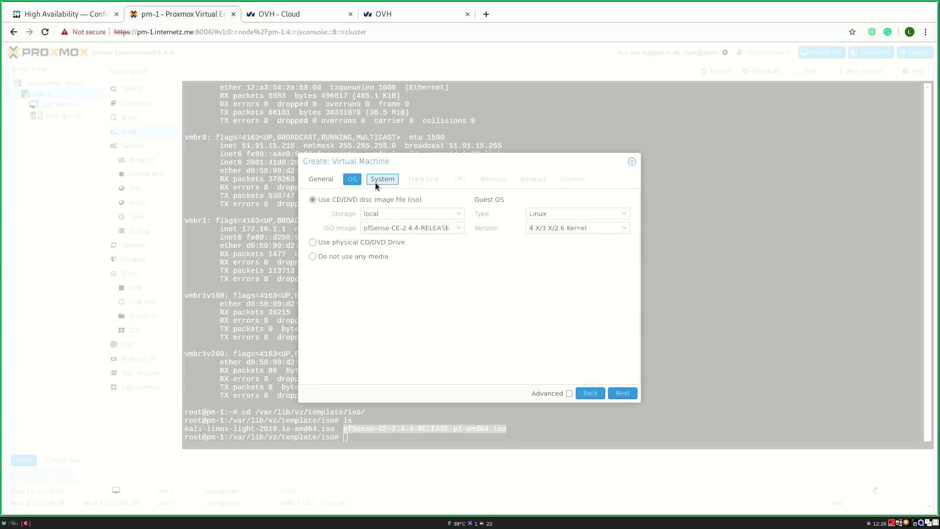
click(424, 180)
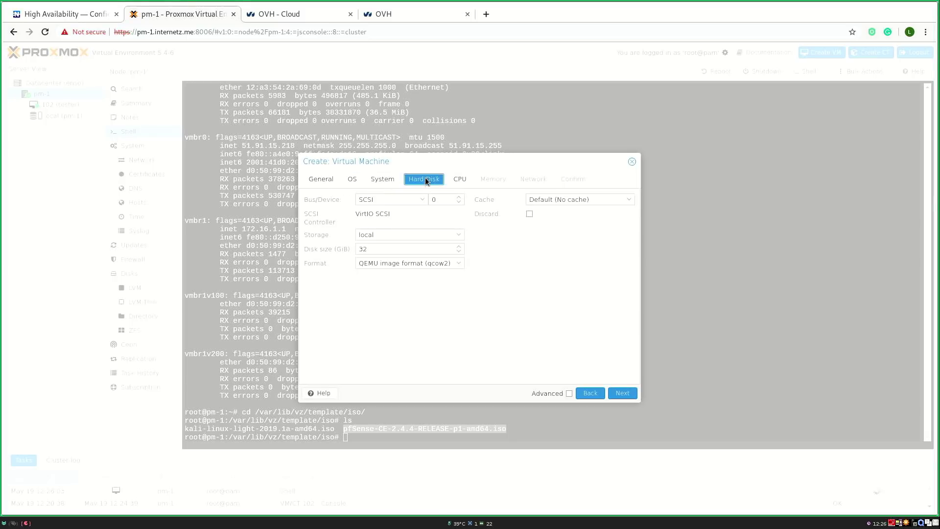
double_click(375, 247)
click(451, 180)
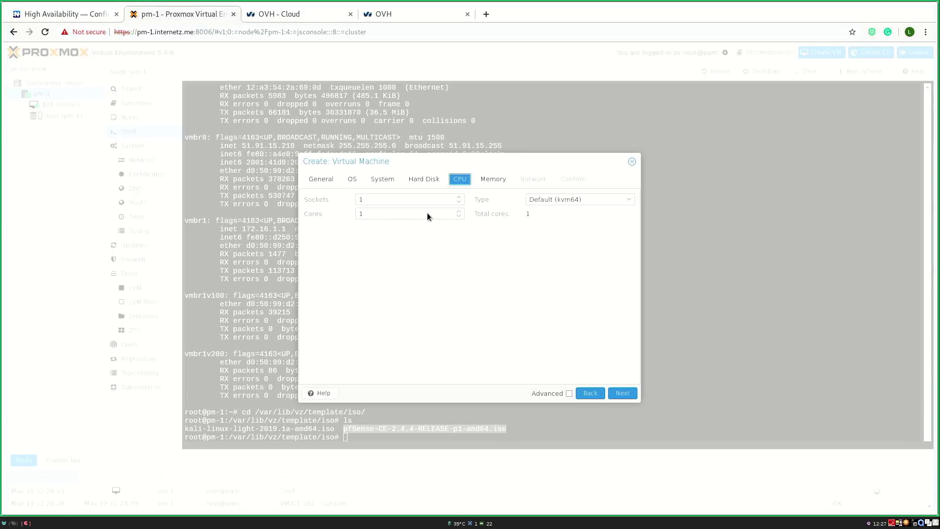
click(492, 181)
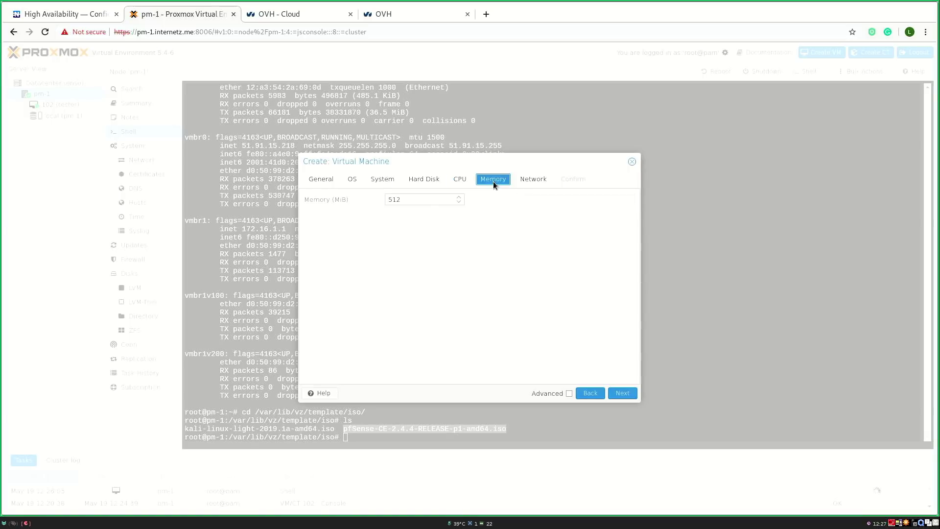
click(525, 180)
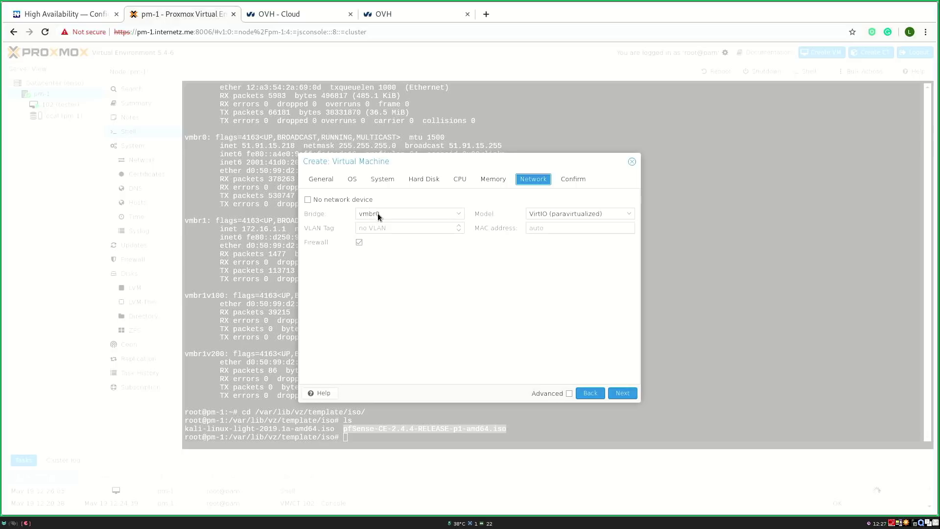
Step: Open the OVH Control Panel's IP section in a new tab
click(404, 14)
right_click(31, 167)
click(61, 171)
Step: Look over the Manage IPs list and the actions for failover IP 5.196.144.148
click(506, 18)
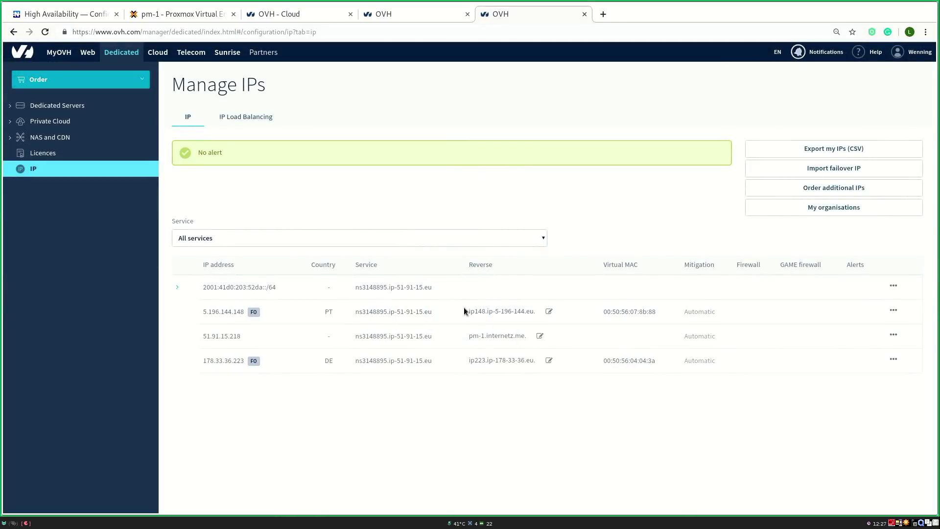
drag(200, 316, 218, 313)
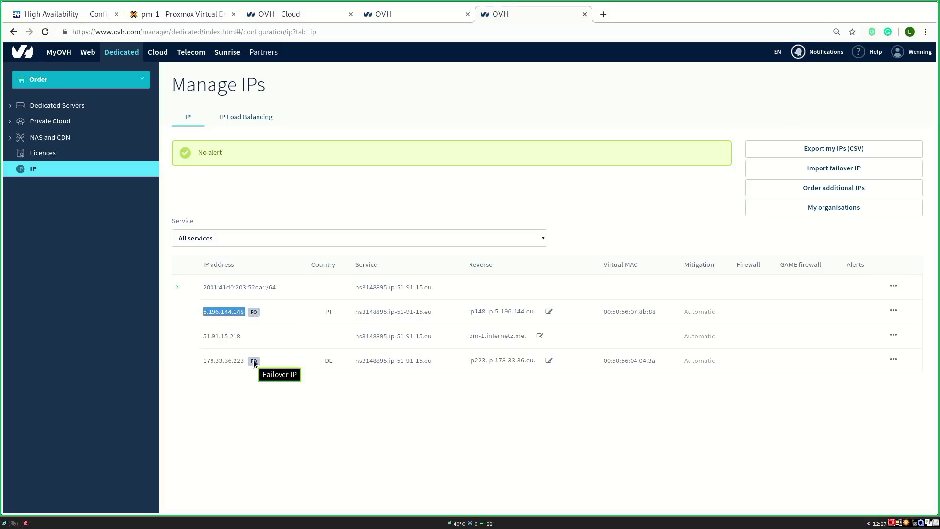
click(893, 311)
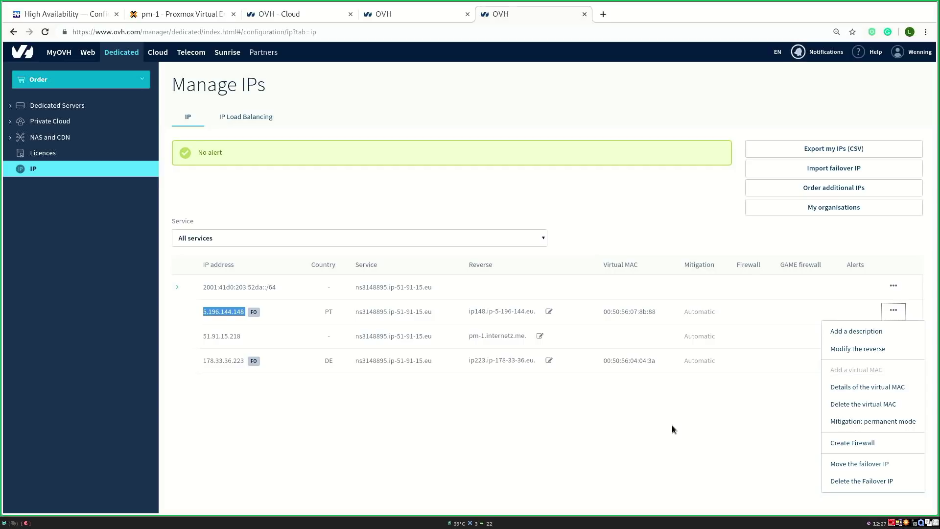
click(642, 373)
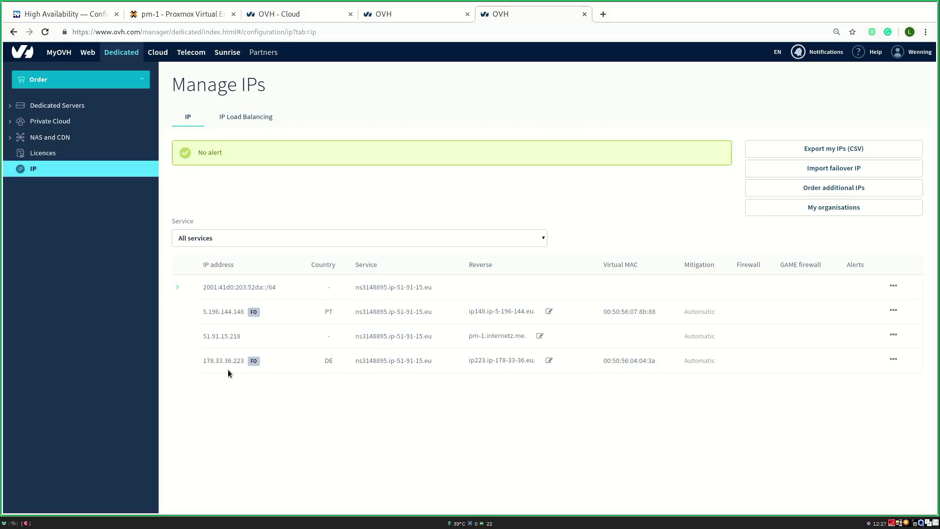
Step: Copy virtual MAC 00:50:56:04:04:3a belonging to failover IP 178.33.36.223
drag(203, 362, 250, 363)
drag(602, 362, 655, 365)
right_click(644, 360)
click(654, 367)
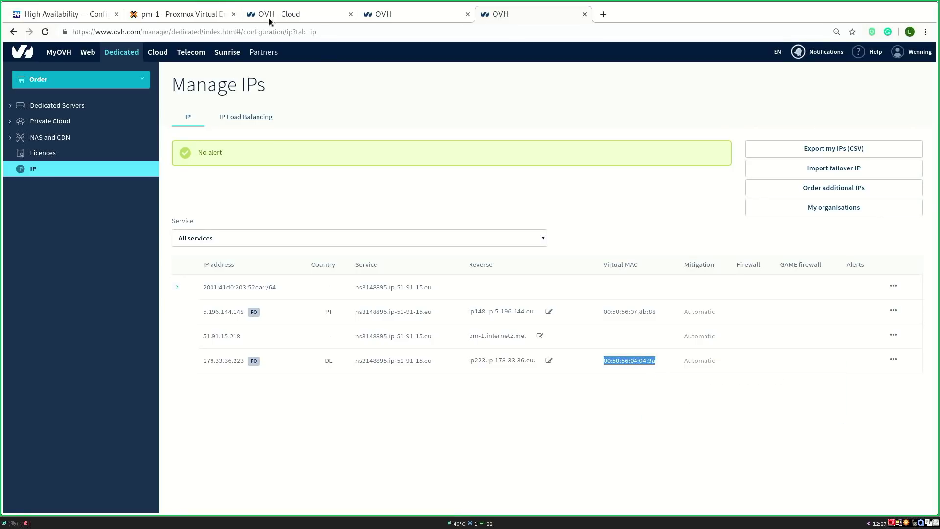
click(191, 18)
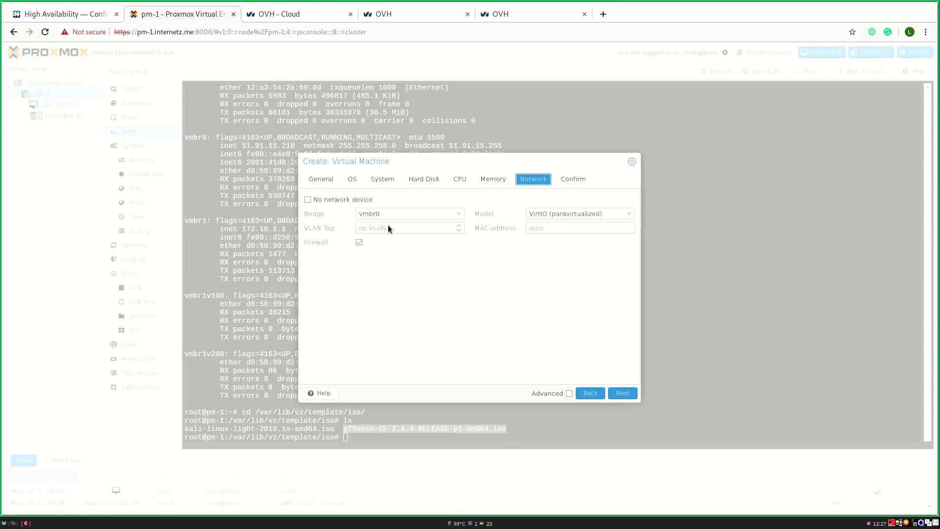
Step: Give the gateway VM's network device MAC 00:50:56:04:04:3a and finish creating the VM
click(543, 230)
key(ctrl+v)
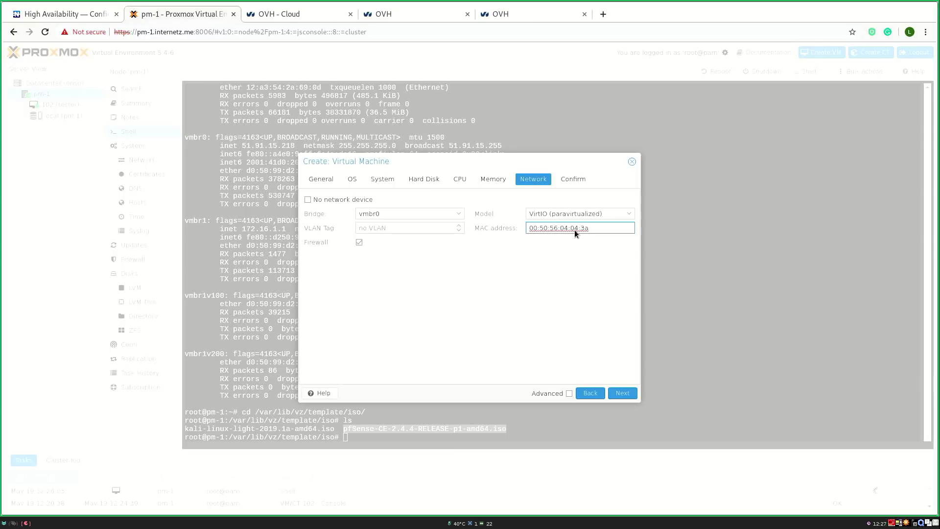
click(568, 180)
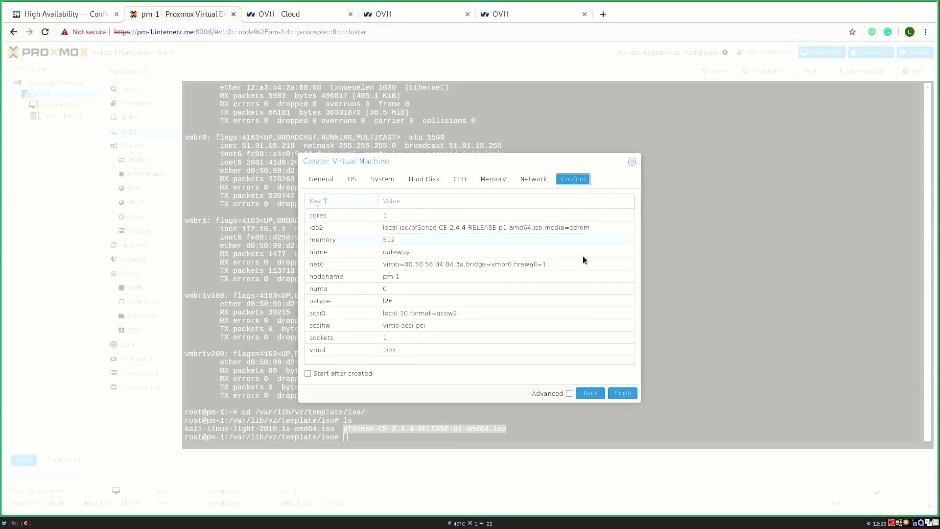
click(616, 394)
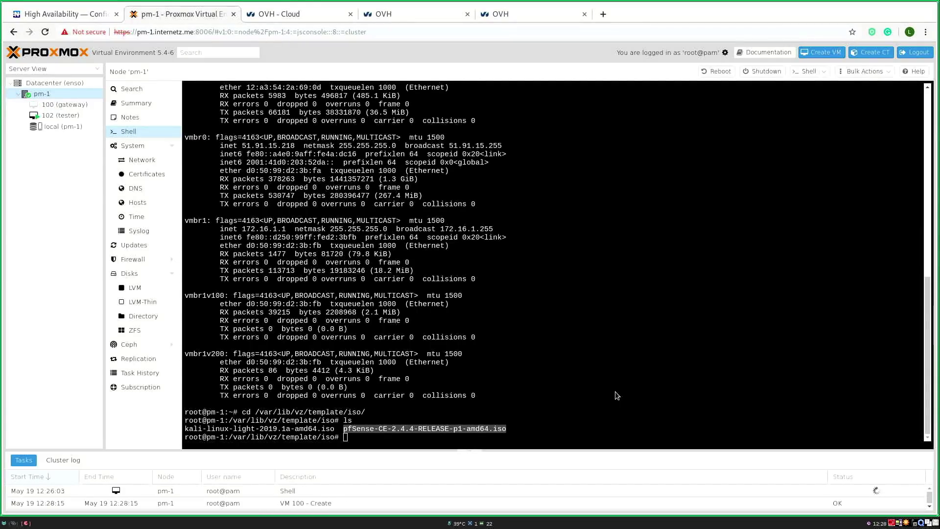
Step: Show VM 100's hardware list, then return to the Netgate High Availability guide
click(68, 105)
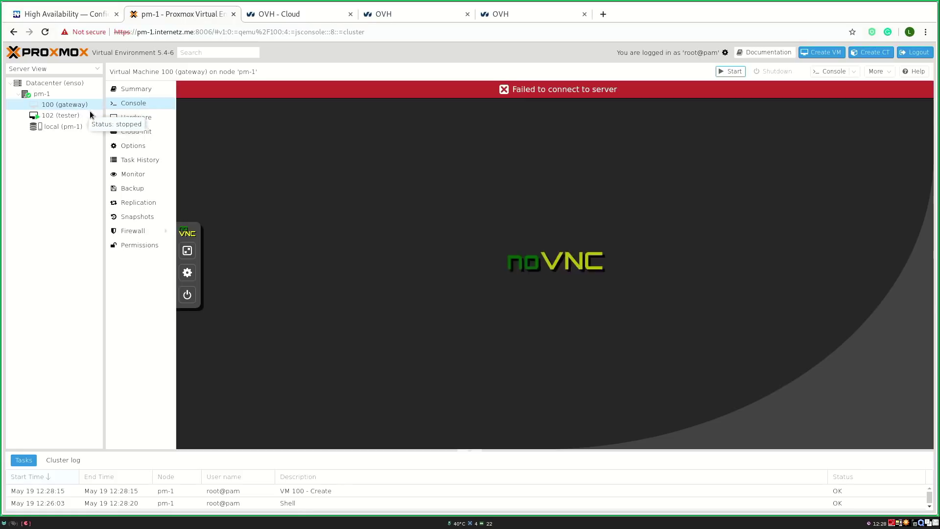
click(131, 118)
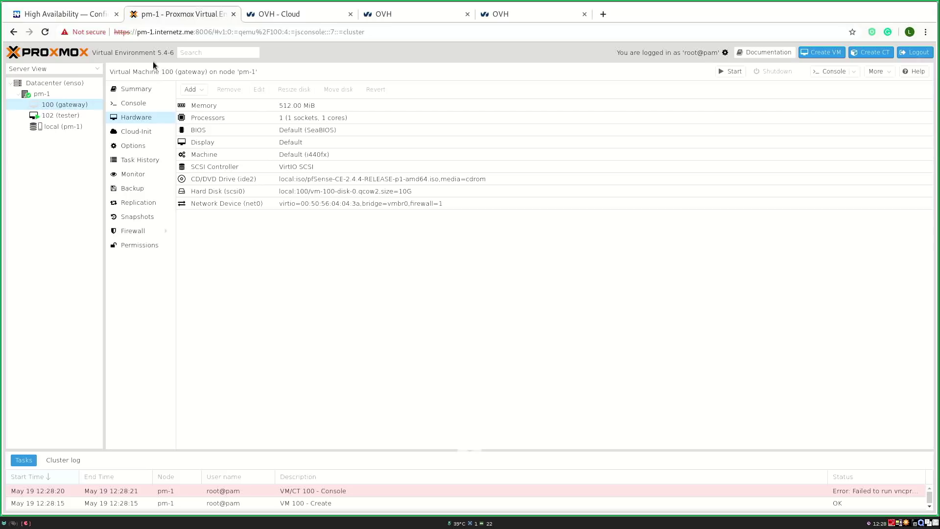
click(101, 16)
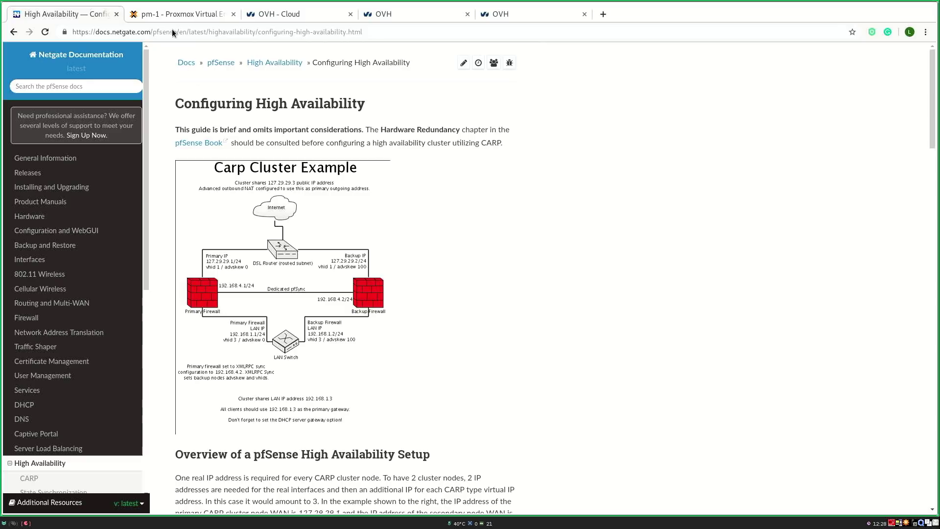
Step: Add network device net1 to VM 100: VirtIO model on bridge vmbr1, VLAN tag 100
click(163, 16)
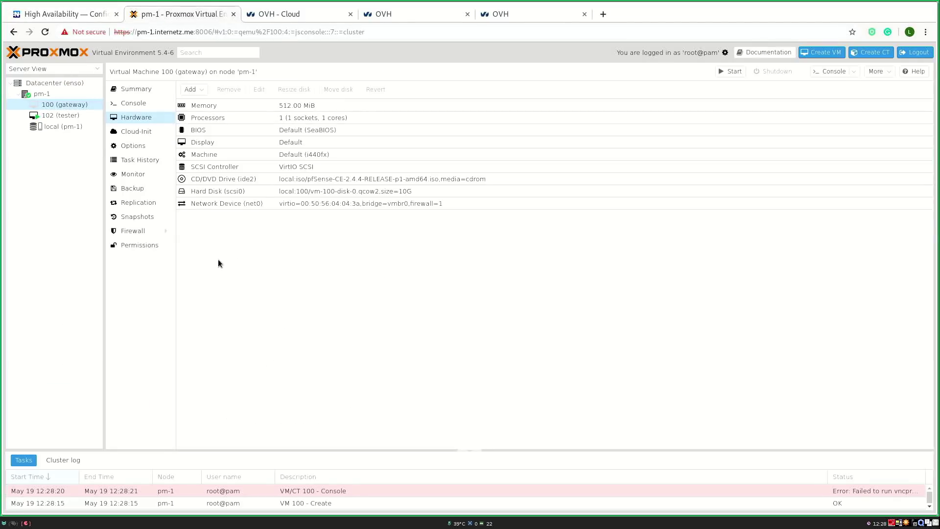
click(193, 89)
click(206, 125)
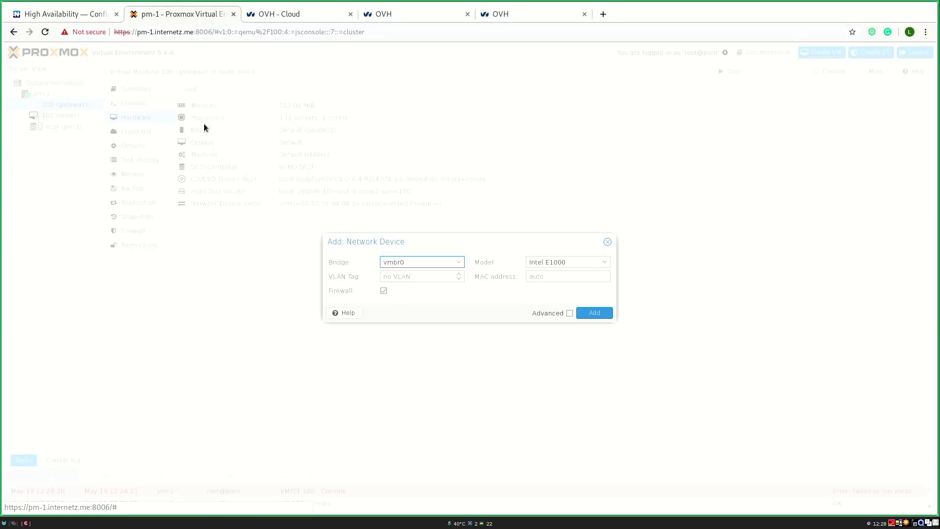
click(409, 262)
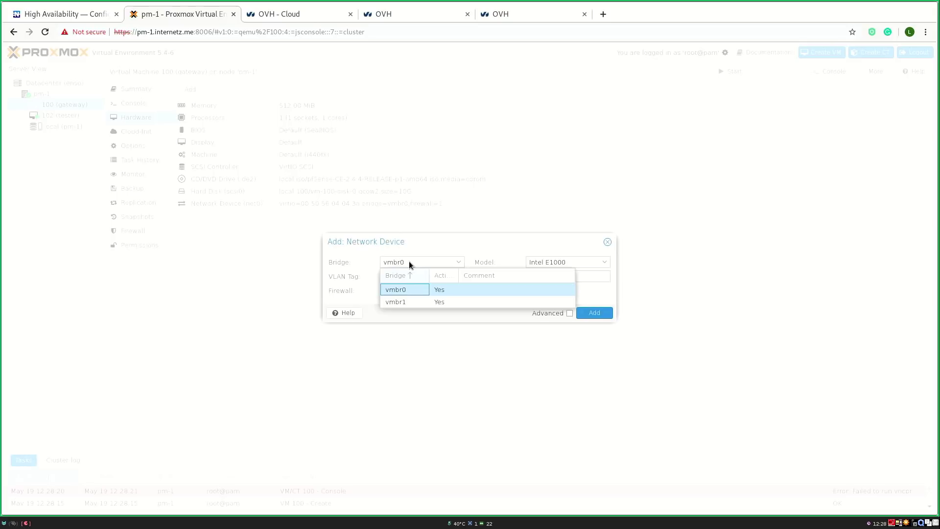
click(401, 302)
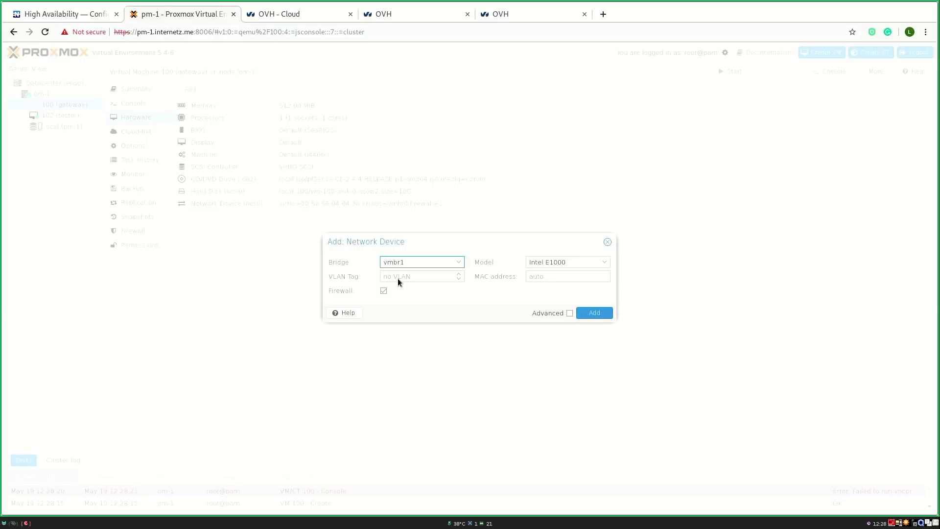
click(397, 282)
click(535, 277)
click(535, 262)
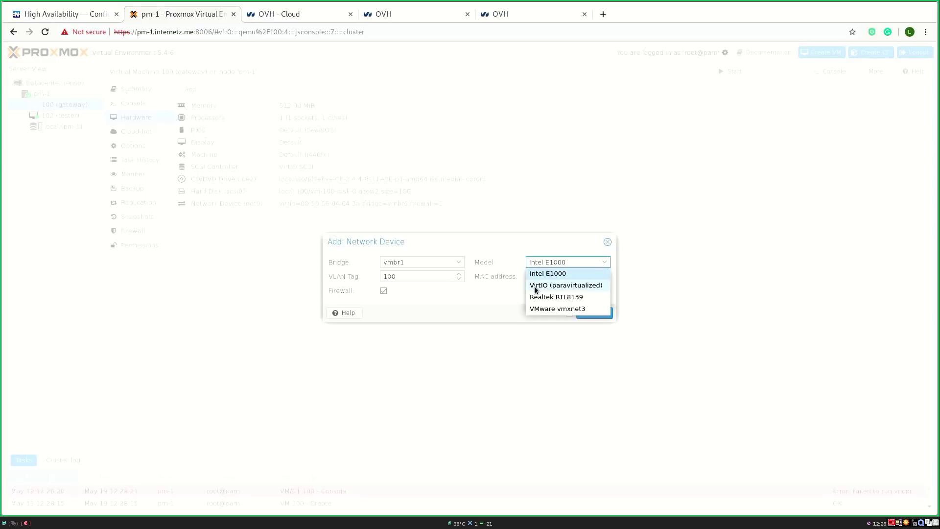
click(535, 286)
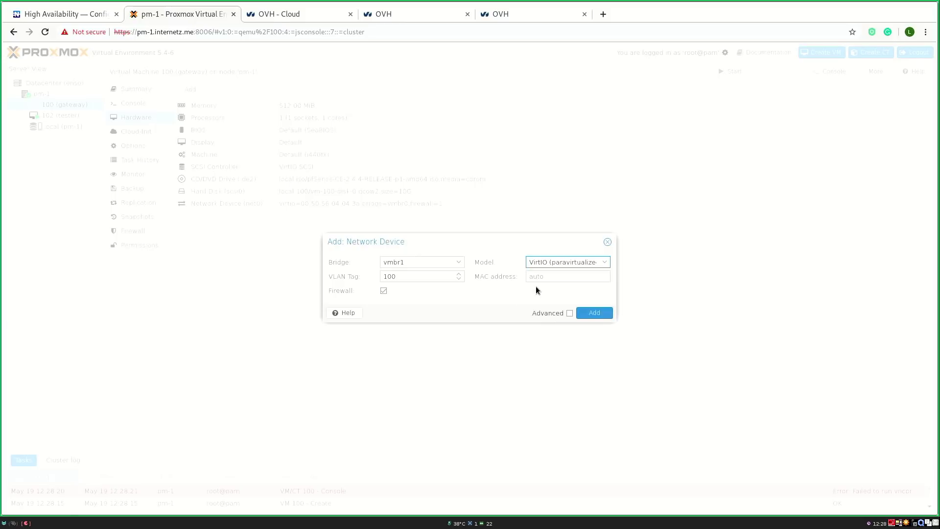
click(592, 313)
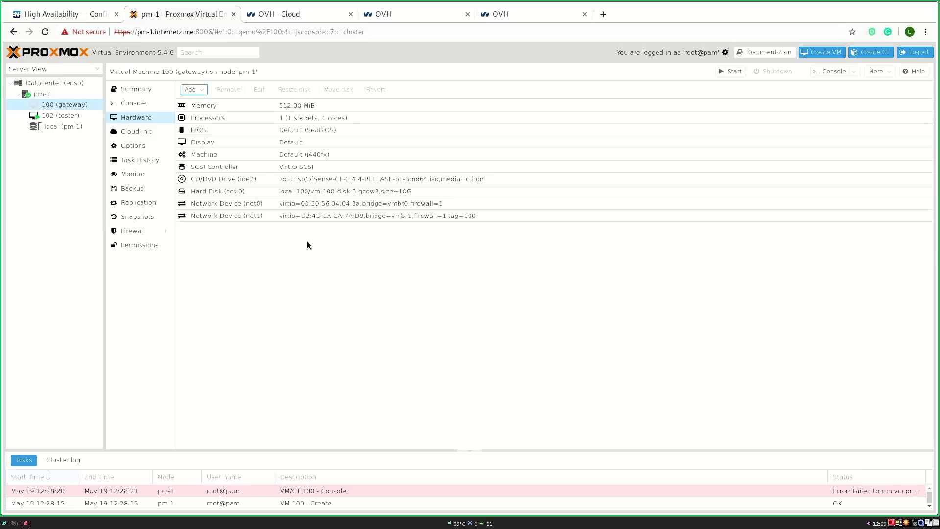
Step: Add network device net2: Intel E1000 model on bridge vmbr1, VLAN tag 200
click(198, 90)
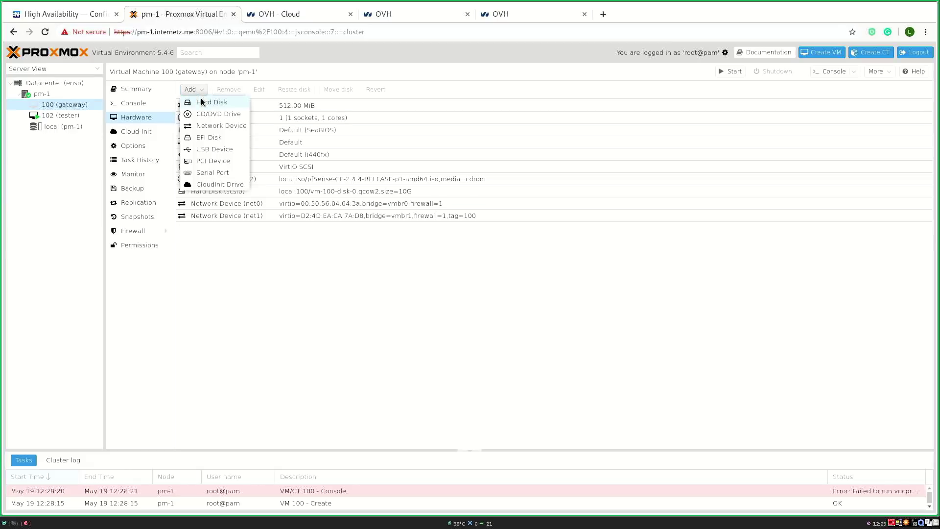
click(209, 124)
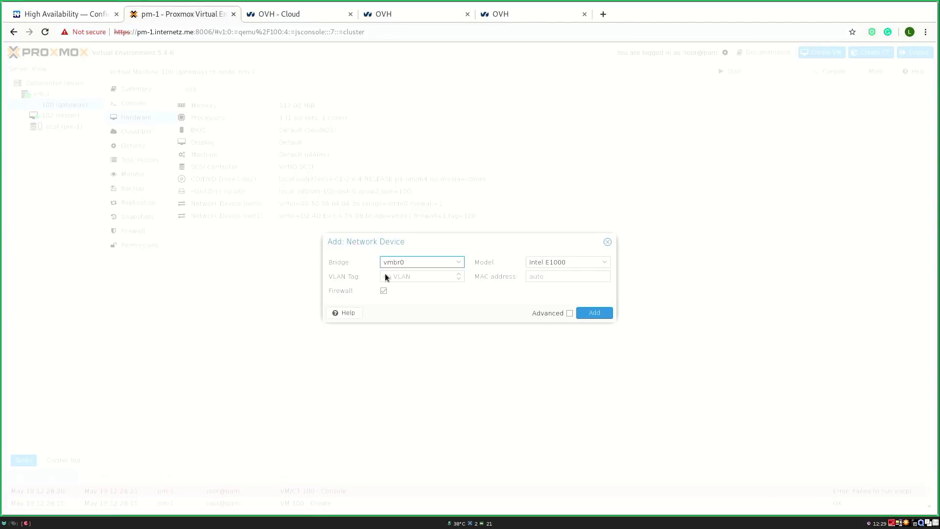
click(396, 263)
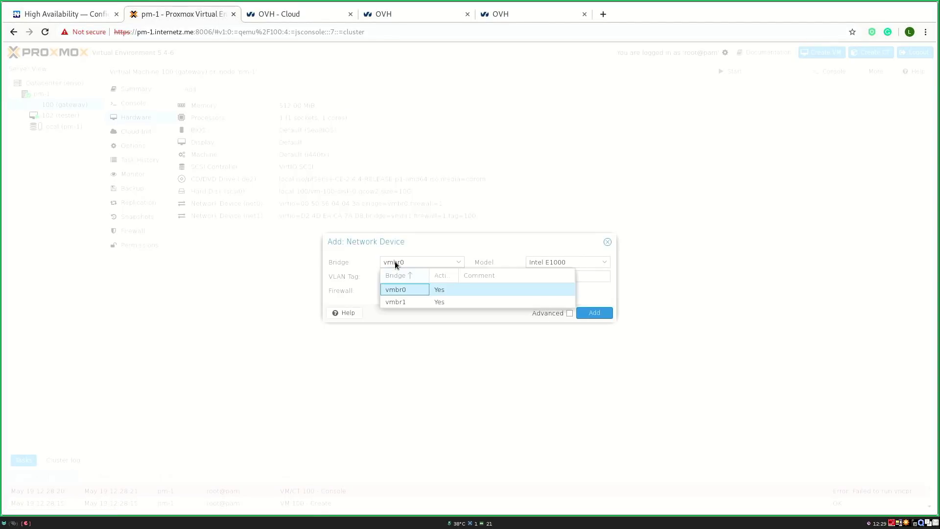
click(399, 301)
click(538, 264)
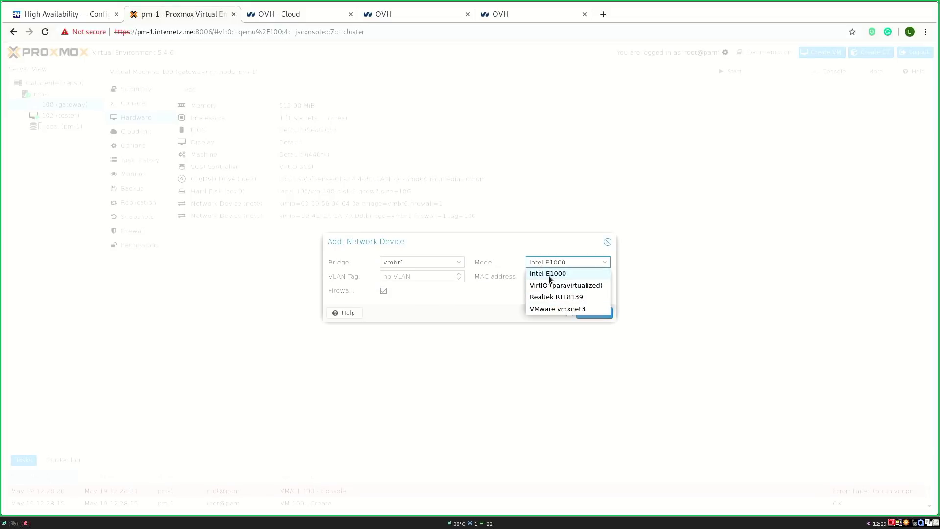
click(547, 275)
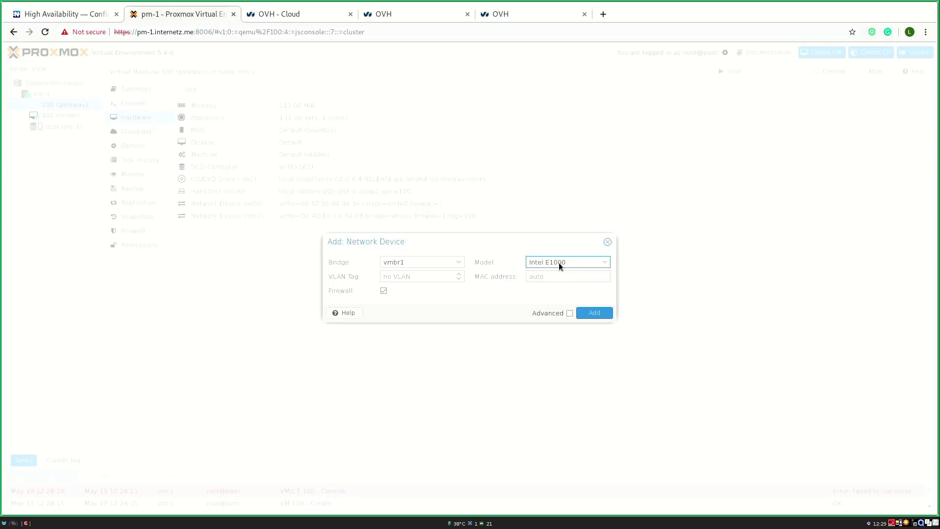
click(400, 279)
click(595, 312)
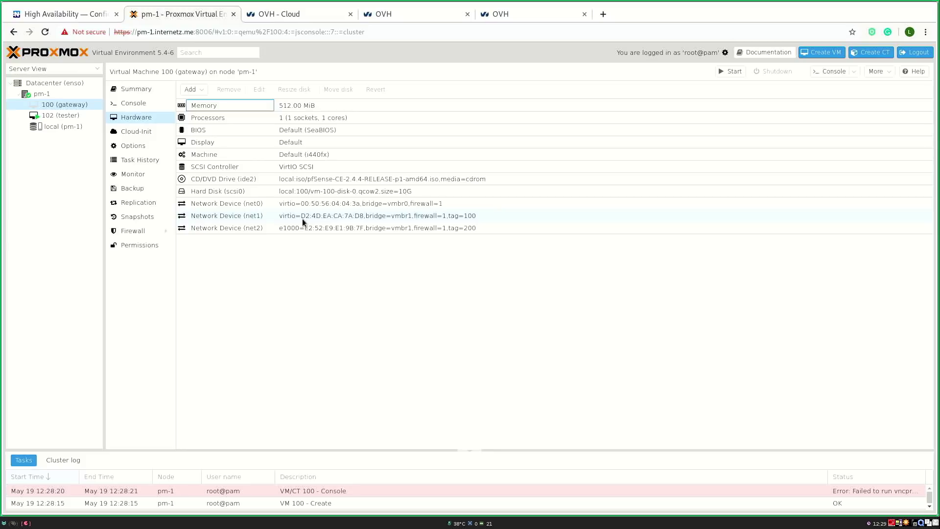
Step: Boot the gateway VM in its console and accept the pfSense copyright notice
click(735, 69)
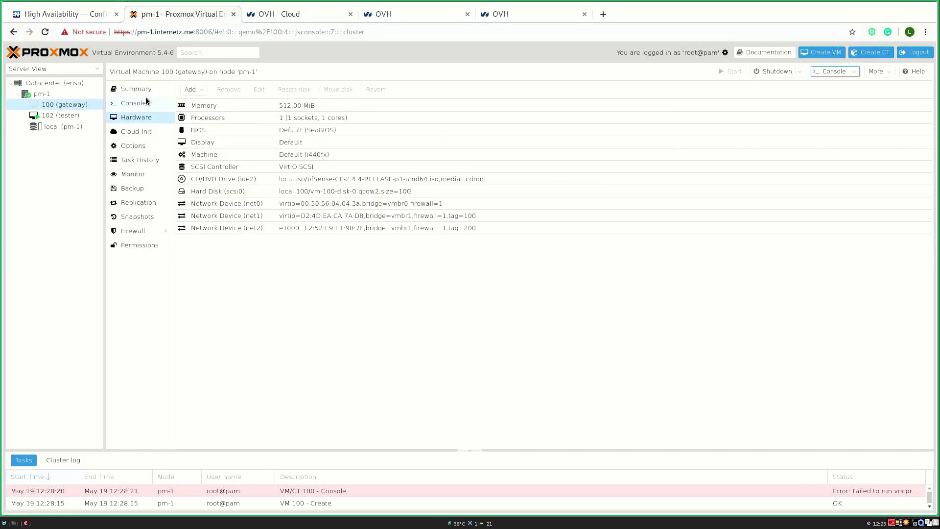
click(146, 100)
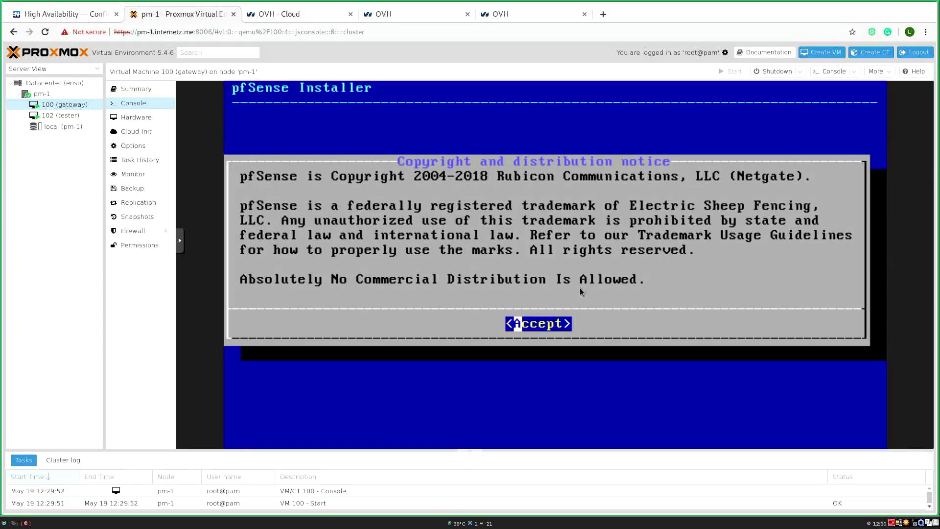
key(Return)
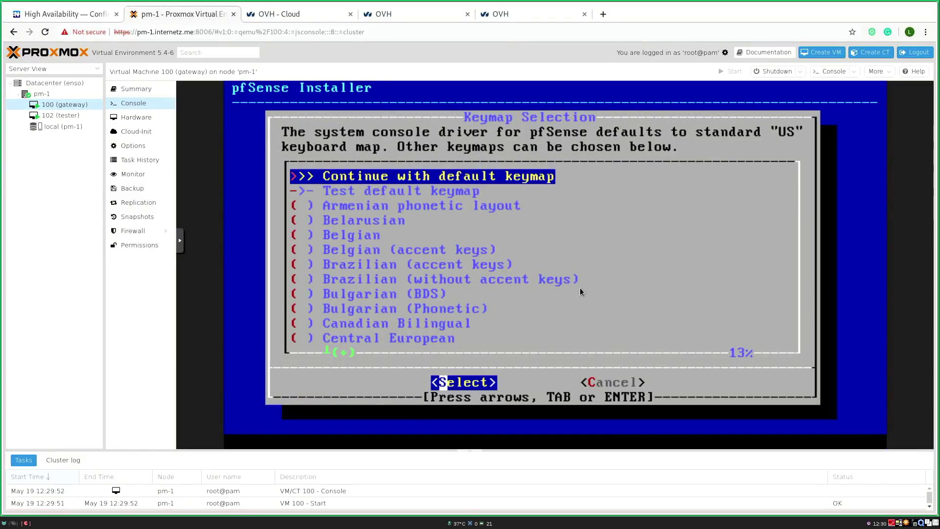
Step: Select the German keymap and continue installing with de.kbd
key(Down)
key(Down)
key(Down)
key(Down)
key(Down)
key(Down)
key(Down)
key(Down)
key(Down)
key(Down)
key(Down)
key(Down)
key(Down)
key(Down)
key(Down)
key(Down)
key(Down)
key(Down)
key(Down)
key(Down)
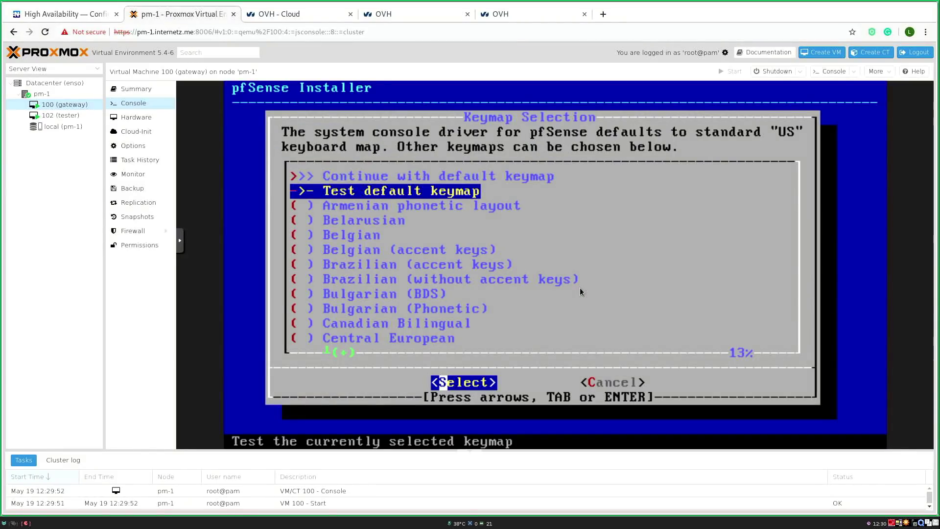
key(Up)
key(Up)
key(Up)
key(Down)
key(Down)
key(Return)
key(Up)
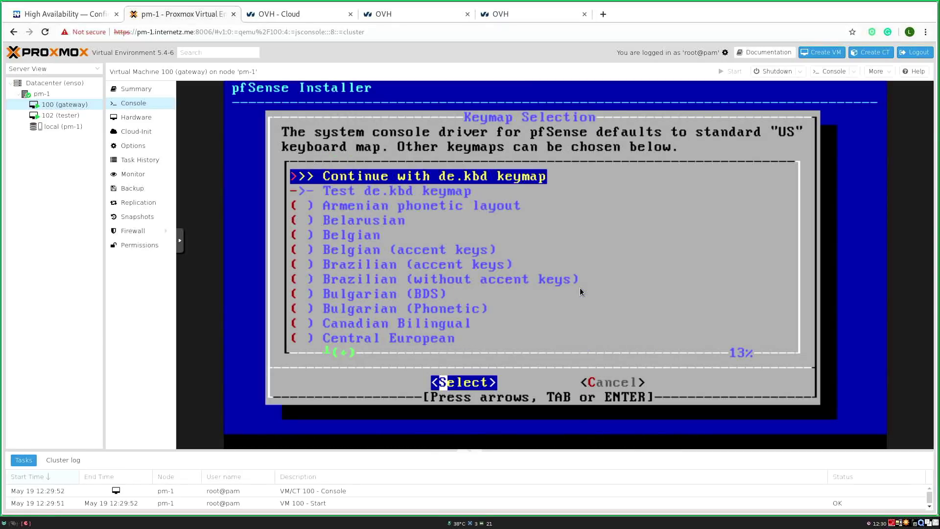
key(Return)
key(Return)
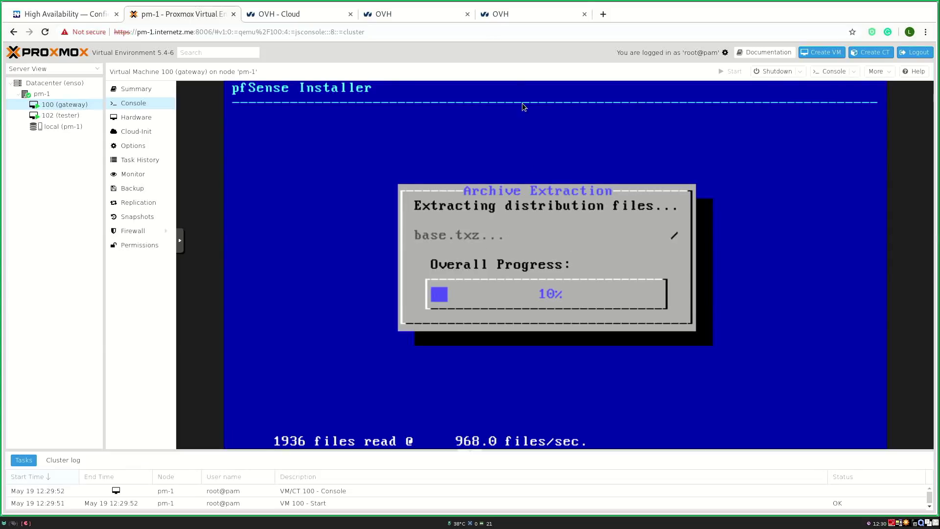
Step: Note the failover IP 178.33.36.223 from OVH, then decline the post-install shell so pfSense reboots
click(498, 20)
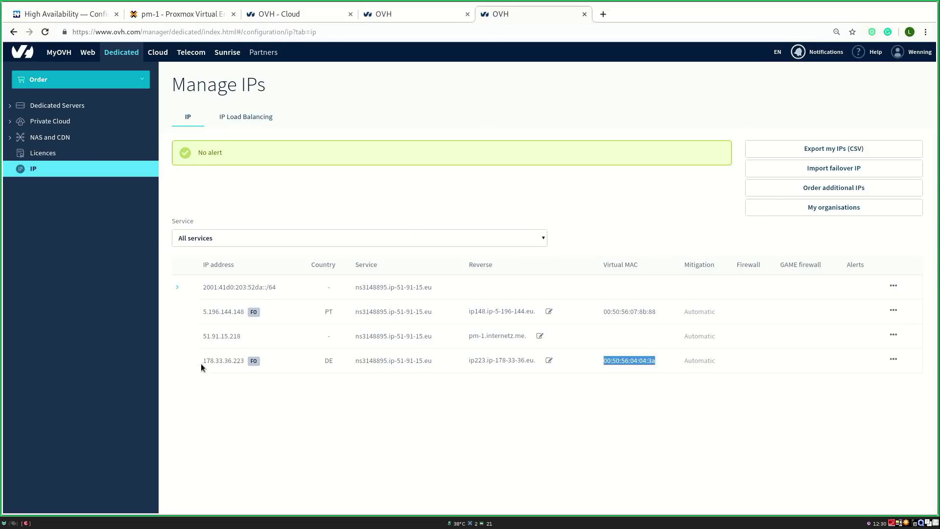
drag(201, 362, 240, 365)
key(ctrl+c)
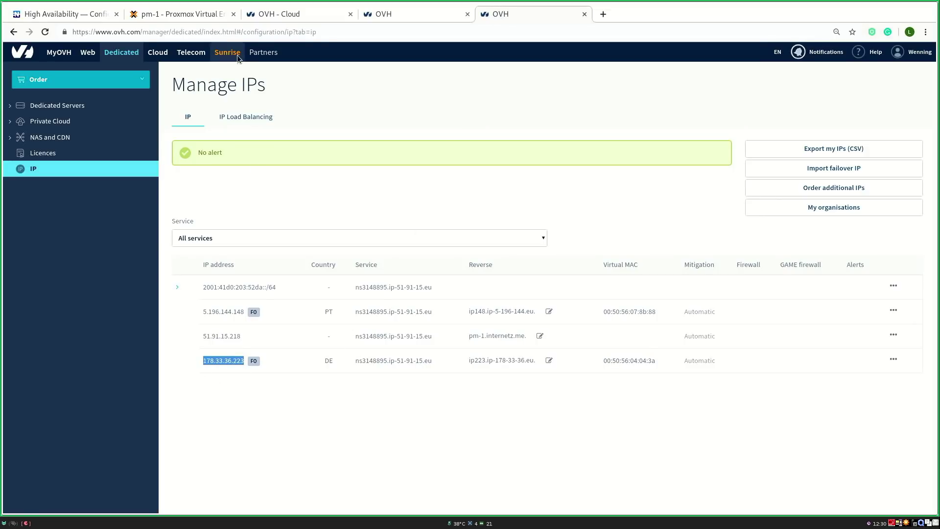
click(180, 19)
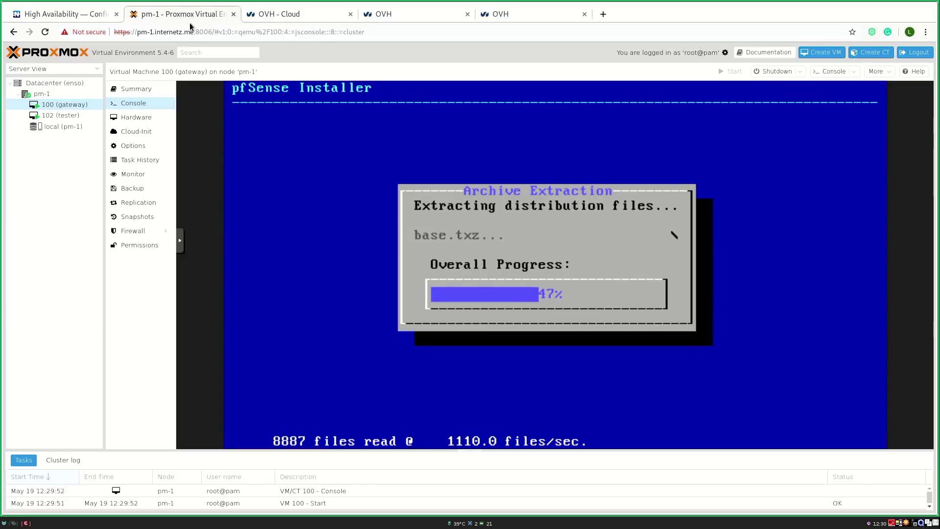
click(263, 34)
key(ctrl+v)
click(345, 234)
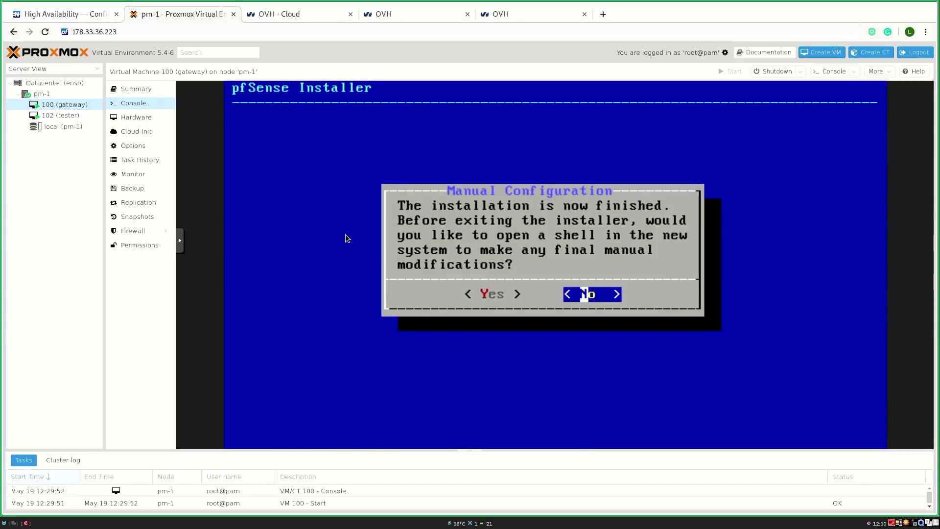
key(Return)
key(Return)
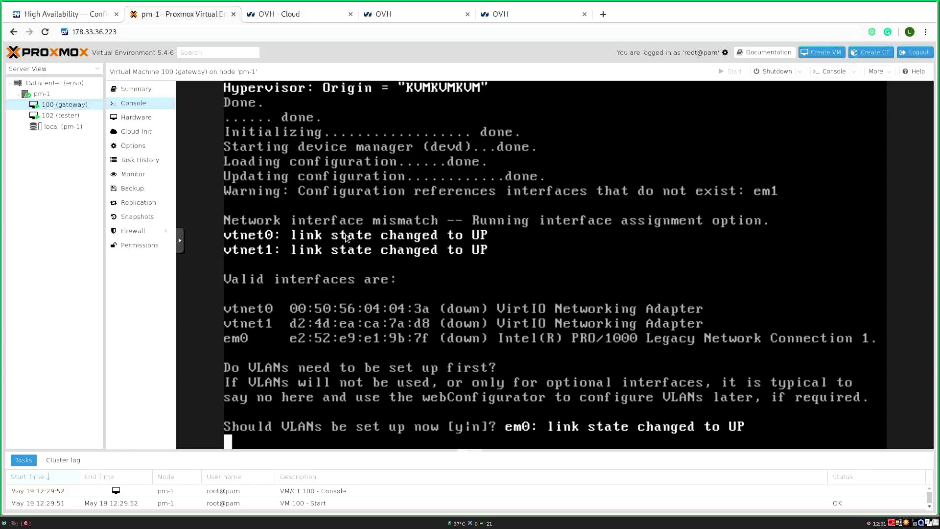
Step: Skip VLANs and assign vtnet0 as WAN, vtnet1 as LAN and em0 as OPT1
text(n)
key(Return)
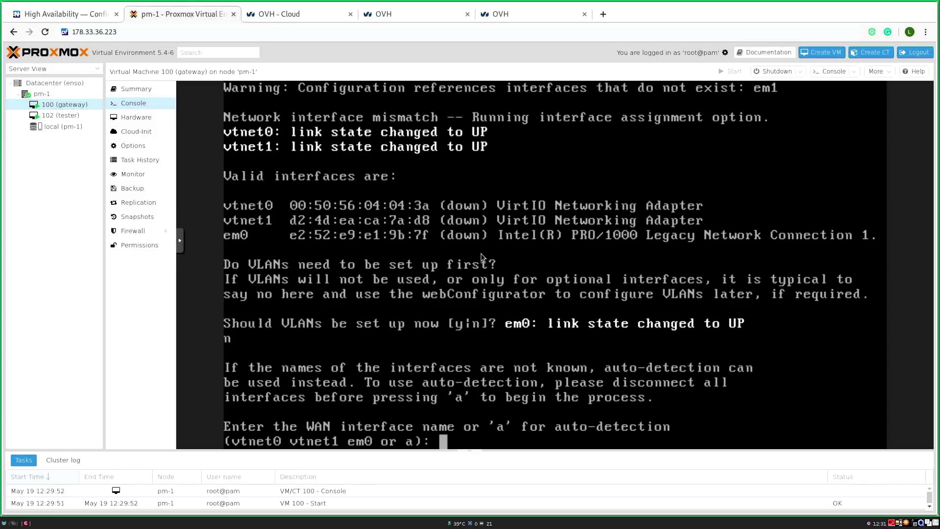
text(vtnet0)
key(Return)
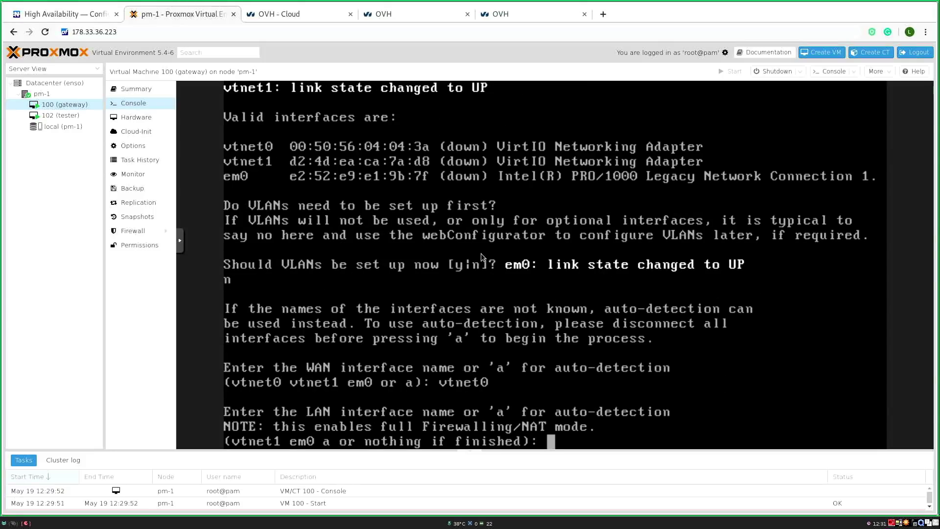
text(vtnet1)
key(Return)
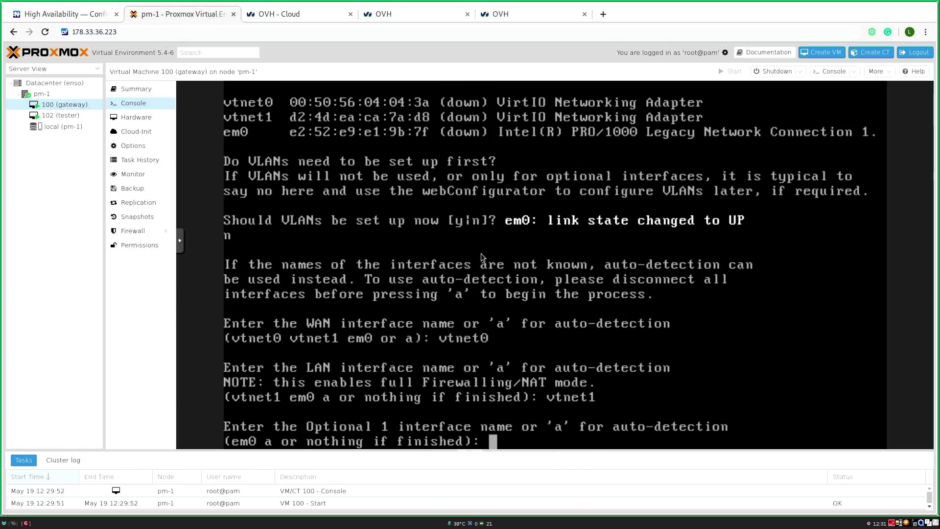
text(em0)
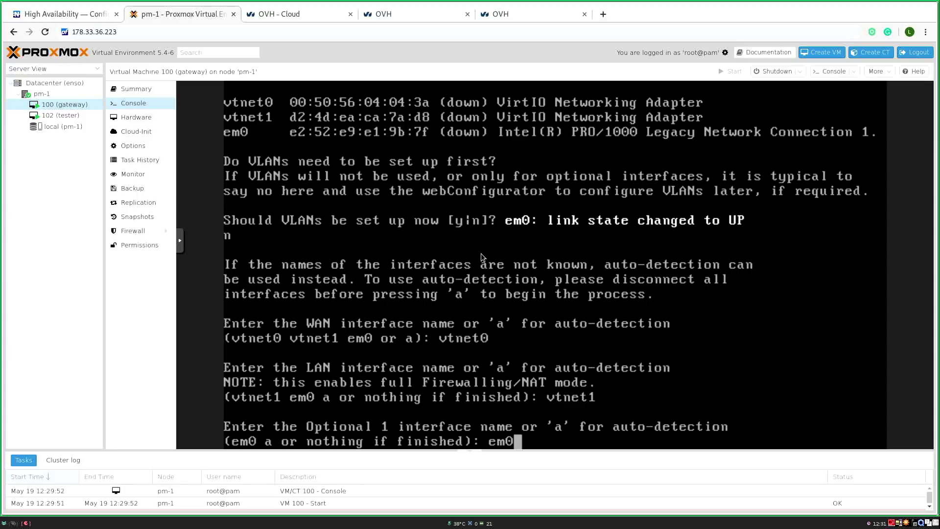
key(Return)
text(y)
key(Return)
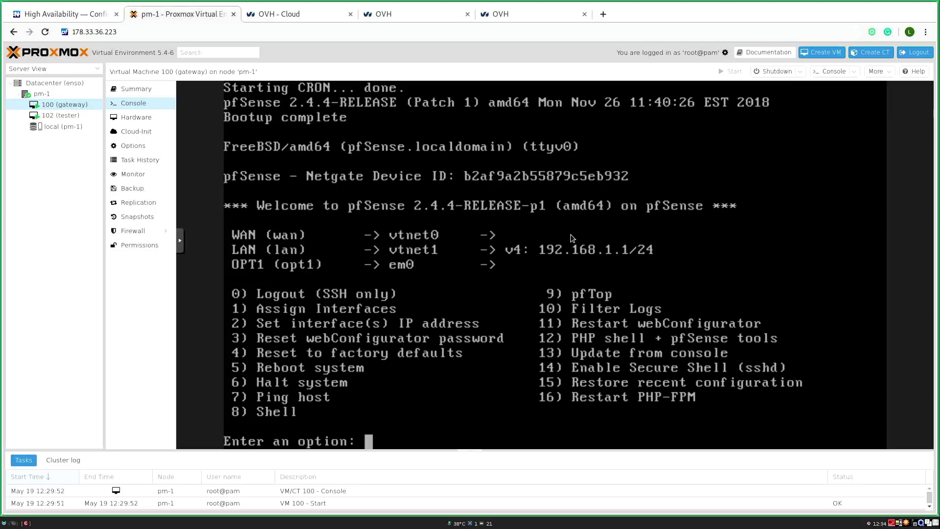
Step: Open the pfSense shell with option 8 and select 178.33.36.223 on OVH's Manage IPs page
text(8)
key(Return)
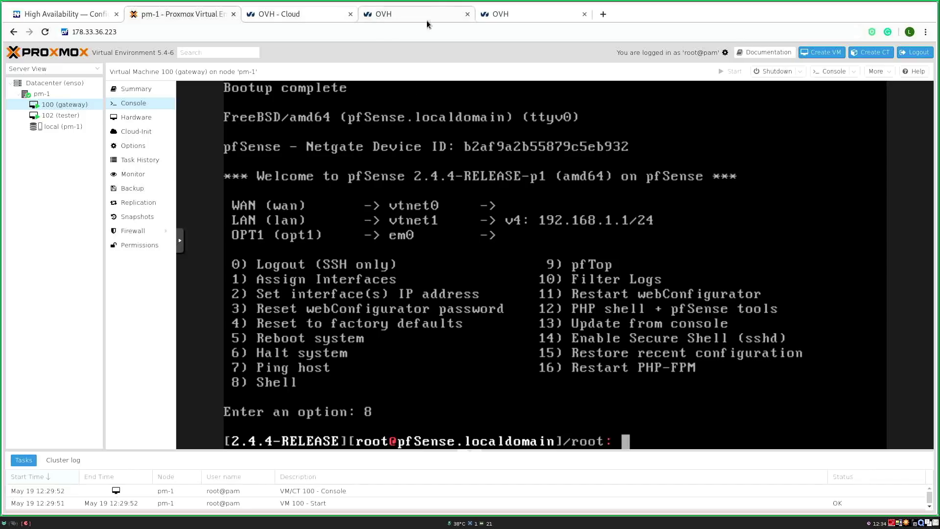
click(489, 19)
double_click(216, 362)
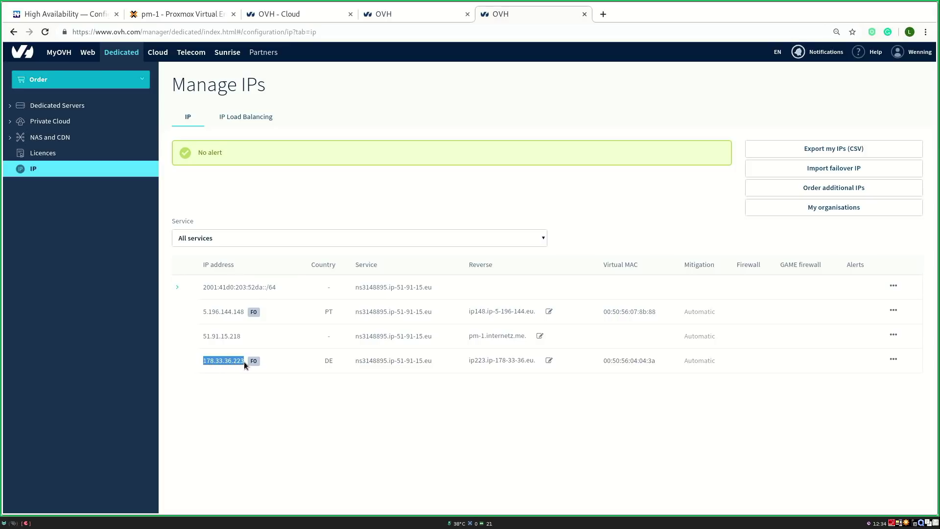
Step: Copy the 51.91.15. prefix of the OVH host IP and complete it as 51.91.15.254
drag(241, 340, 202, 336)
click(228, 340)
drag(204, 335, 203, 334)
key(ctrl+c)
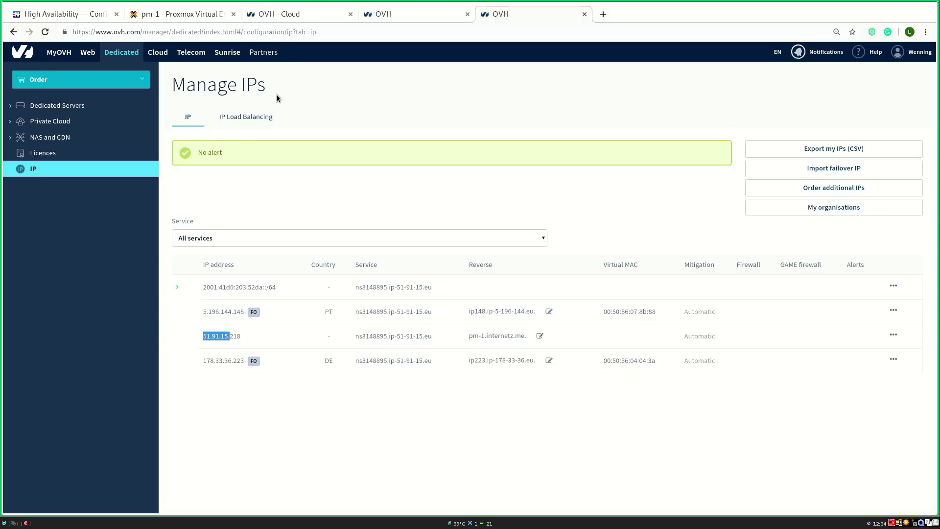
click(246, 32)
key(ctrl+v)
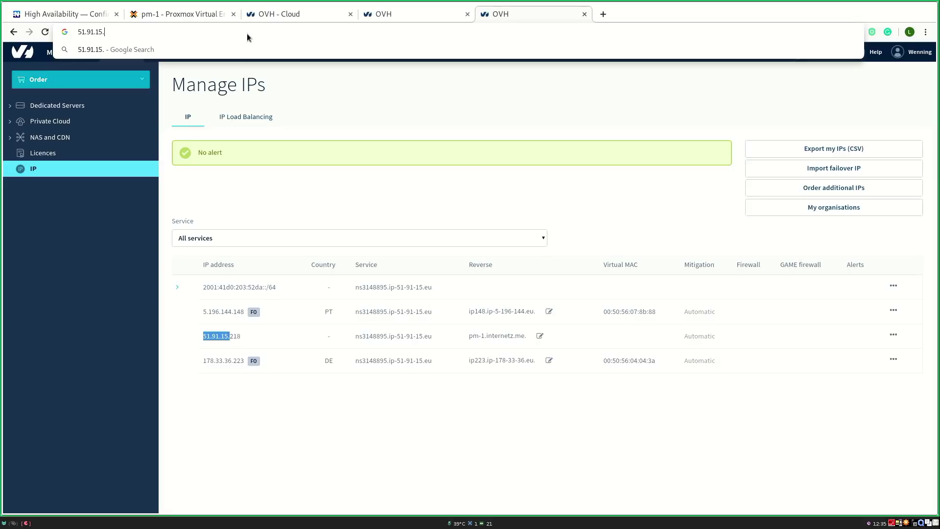
text(254)
key(ctrl+a)
key(Escape)
click(160, 16)
click(157, 32)
click(156, 35)
key(ctrl+v)
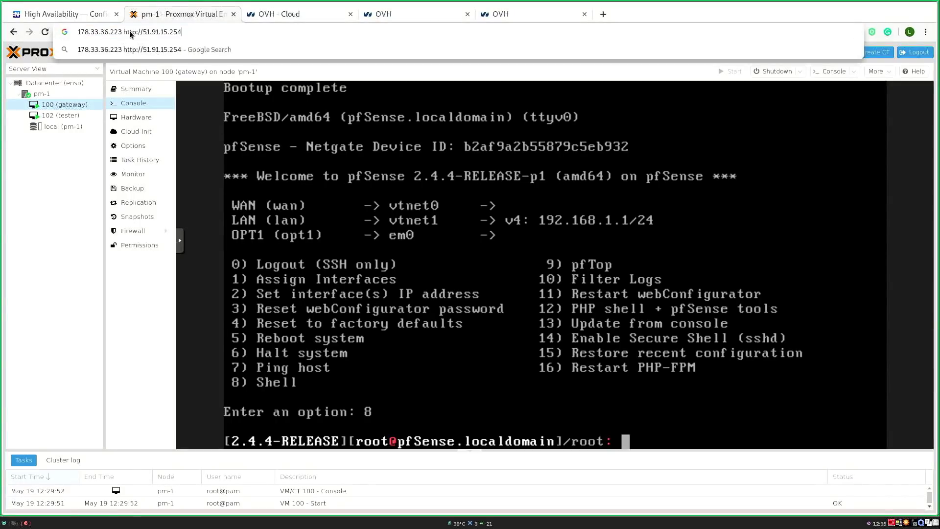
drag(128, 34, 167, 37)
key(BackSpace)
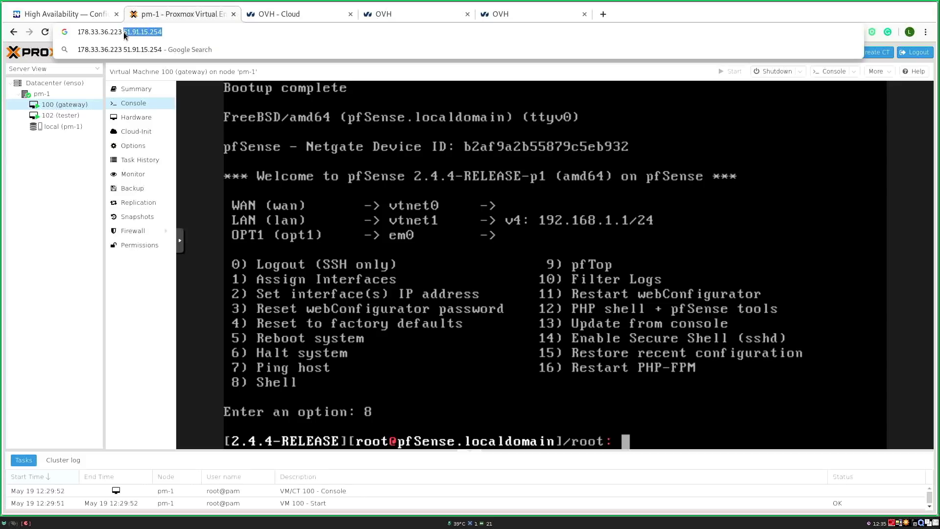
drag(123, 32, 70, 33)
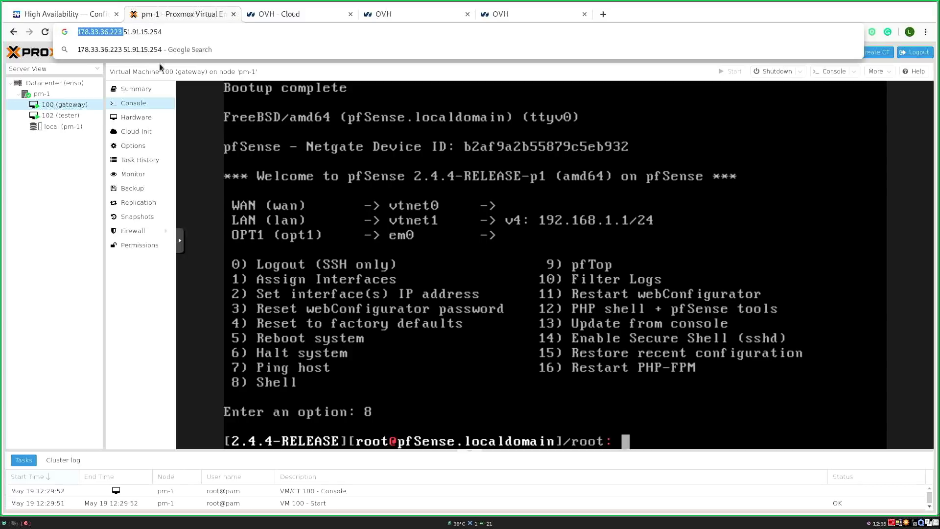
click(439, 236)
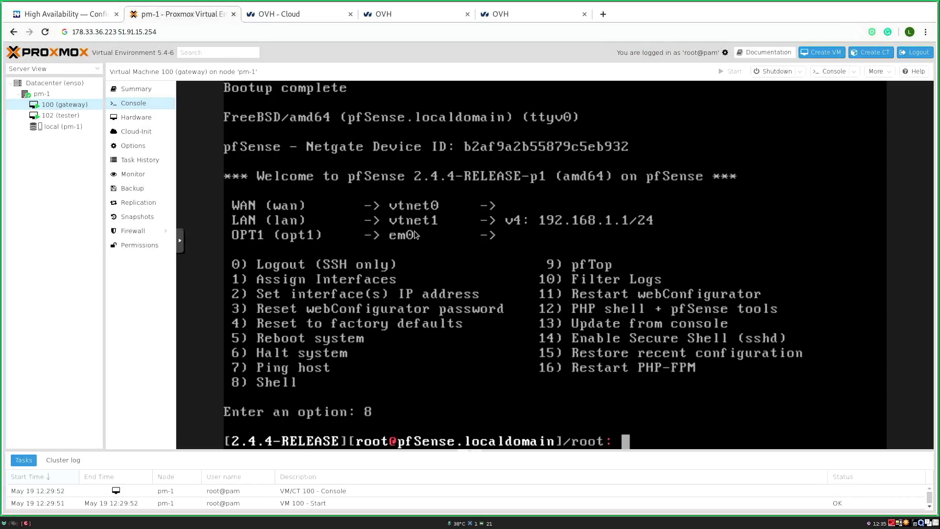
Step: Add a link route to 51.91.15.254 via vtnet0 and test it with a ping that gets no reply
text(route )
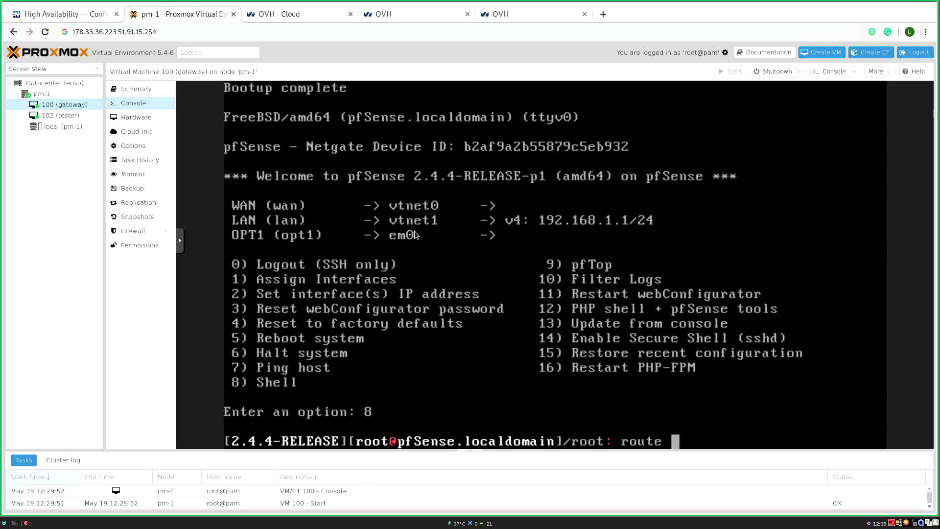
text(add -inet 5)
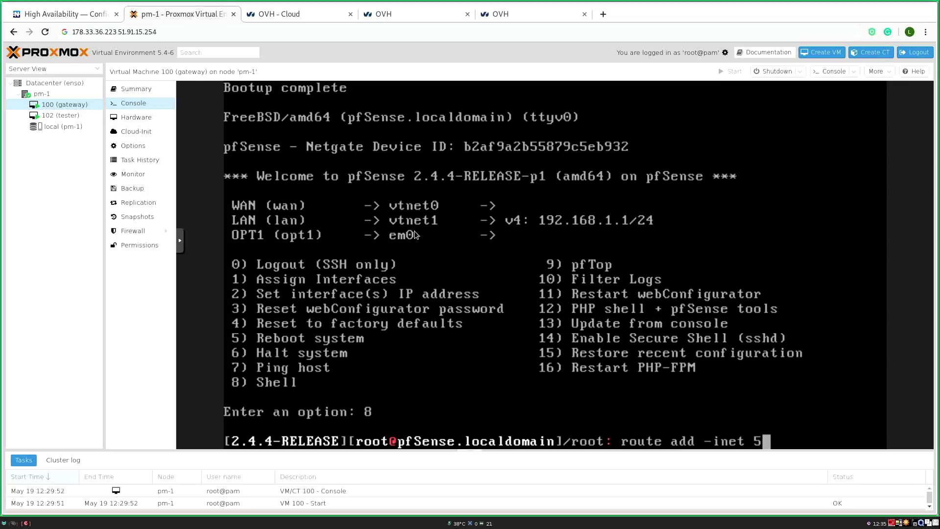
text(1.91.15.254 -if)
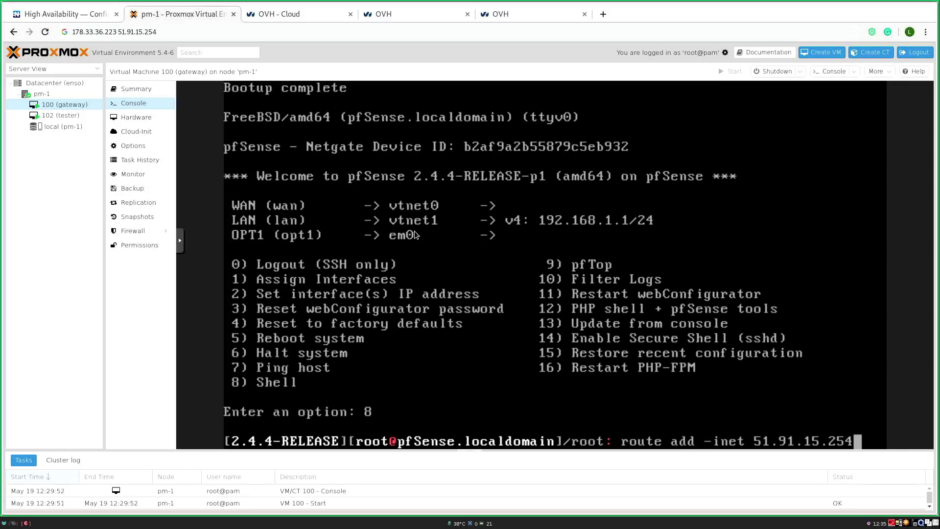
key(BackSpace)
key(BackSpace)
text(link)
key(BackSpace)
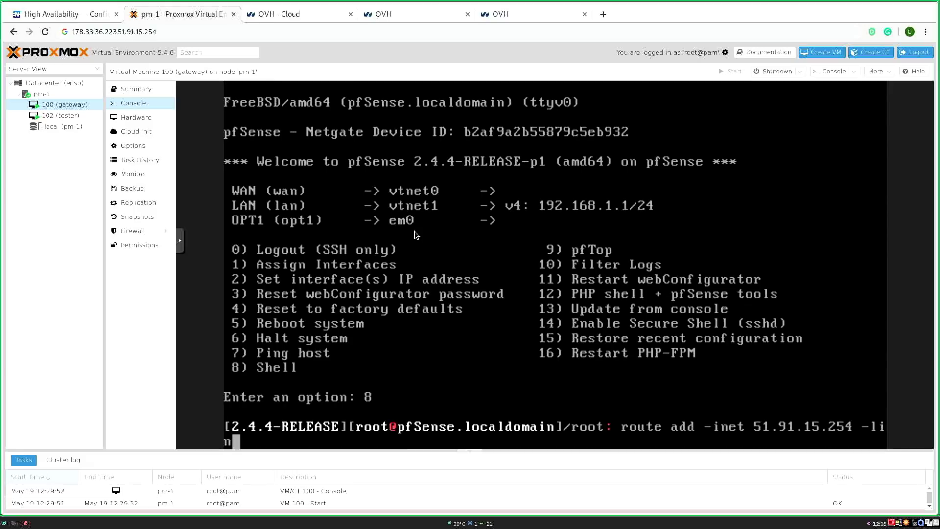
text(-iface vtnet0)
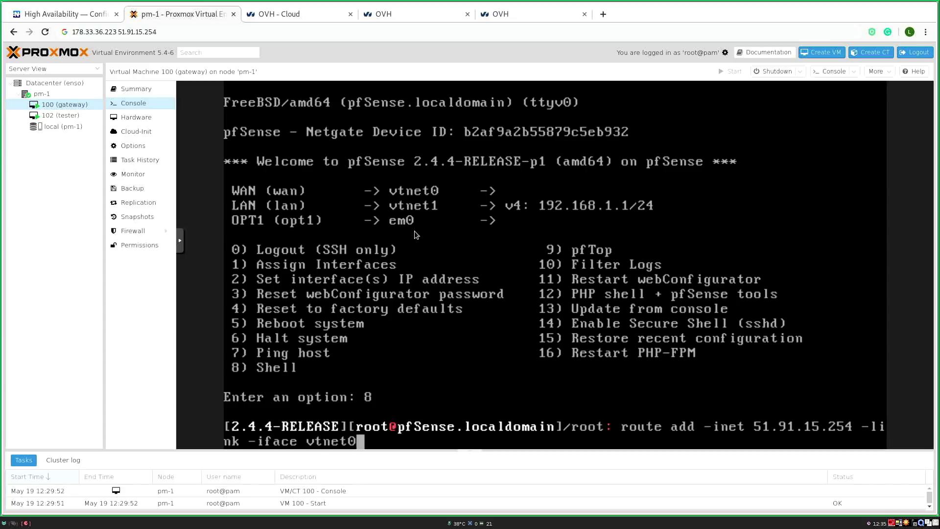
key(Return)
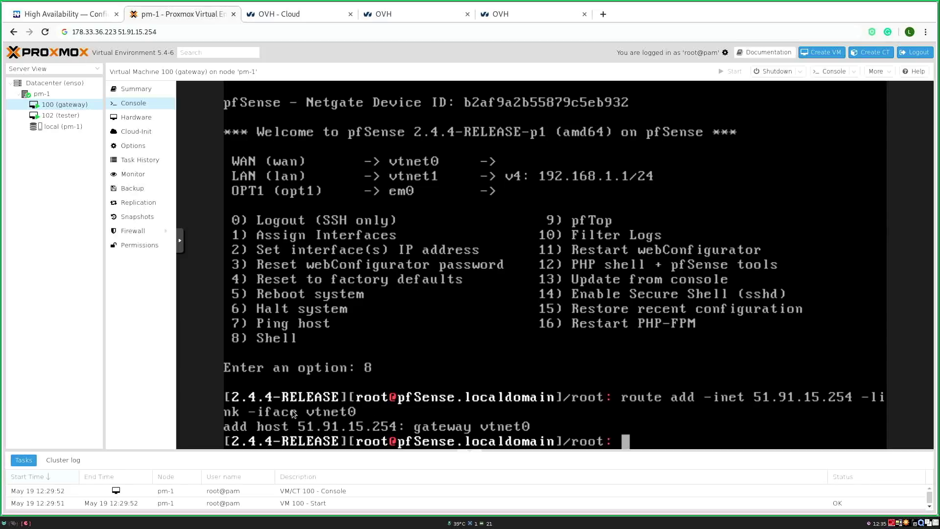
text(ping 51.91.15.254)
key(Return)
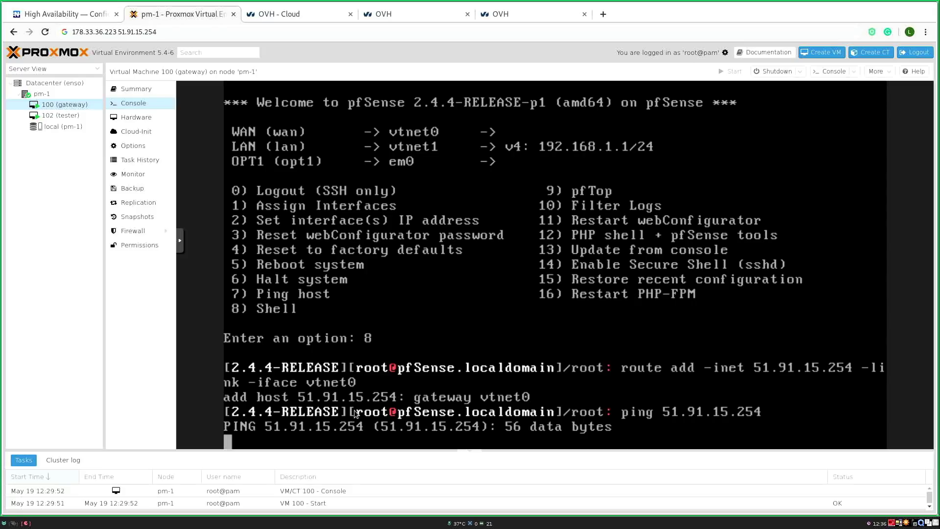
key(ctrl+c)
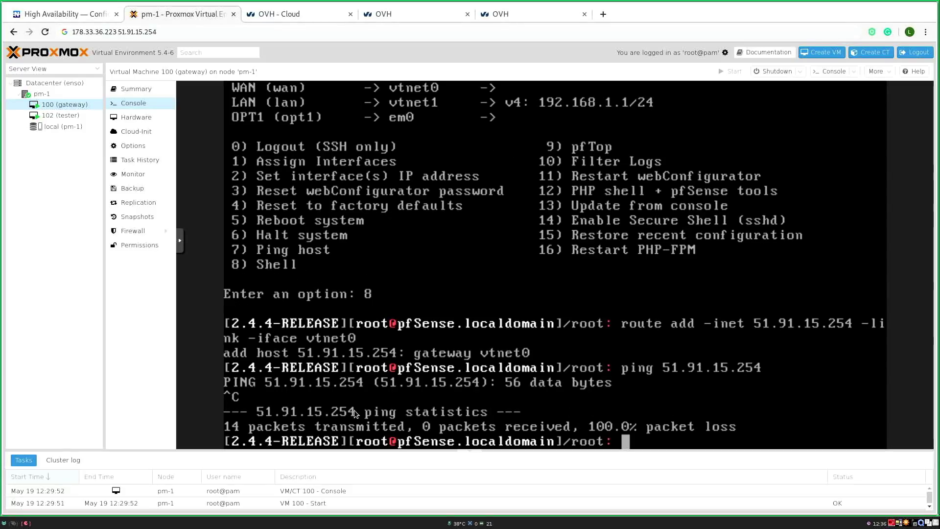
Step: Delete the 51.91.15.254 route and re-add it as a /32 link route on vtnet0
text(route )
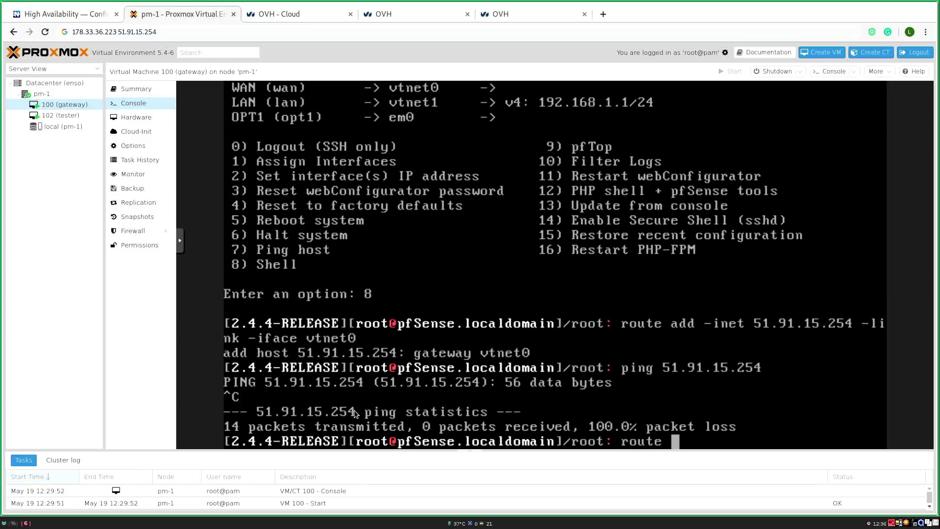
text(add del 51.9)
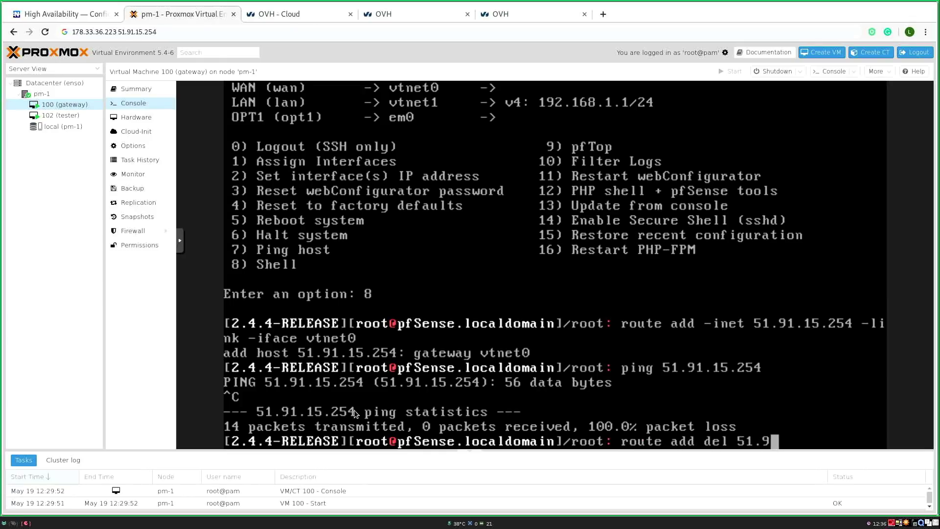
text(1.15.254)
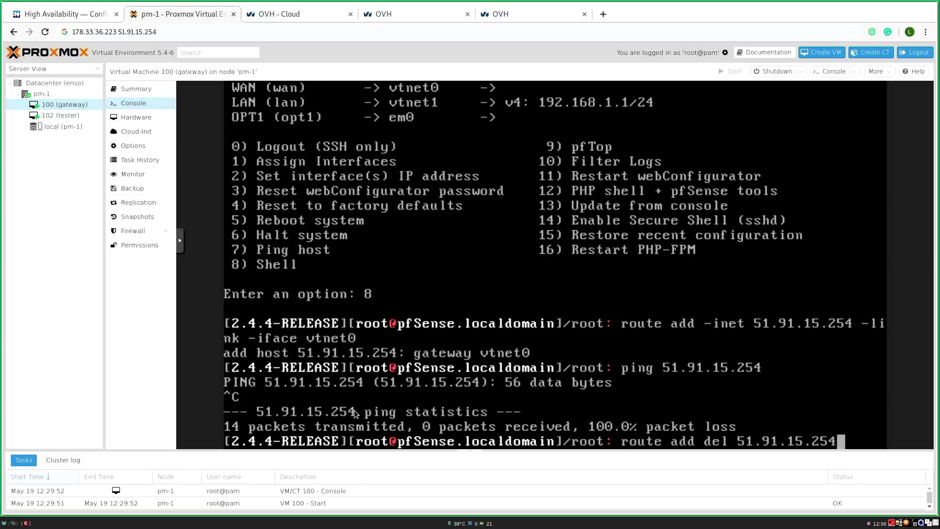
key(Return)
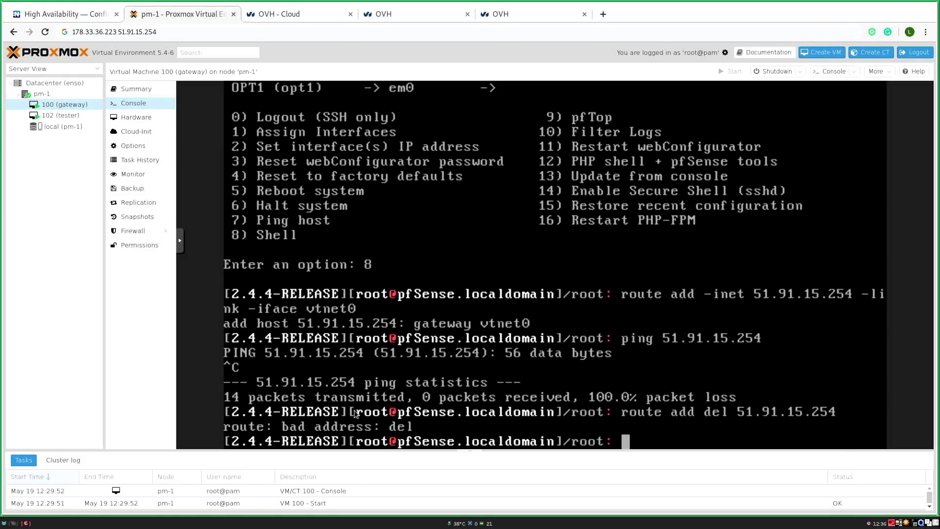
key(Up)
key(Left)
key(Left)
key(Left)
key(Left)
key(Left)
key(Left)
key(Left)
key(Left)
key(Left)
key(Left)
key(Left)
key(Left)
key(Left)
key(Left)
key(Left)
key(Left)
key(Left)
key(Left)
key(Left)
key(Delete)
key(Delete)
key(Delete)
key(Delete)
key(Return)
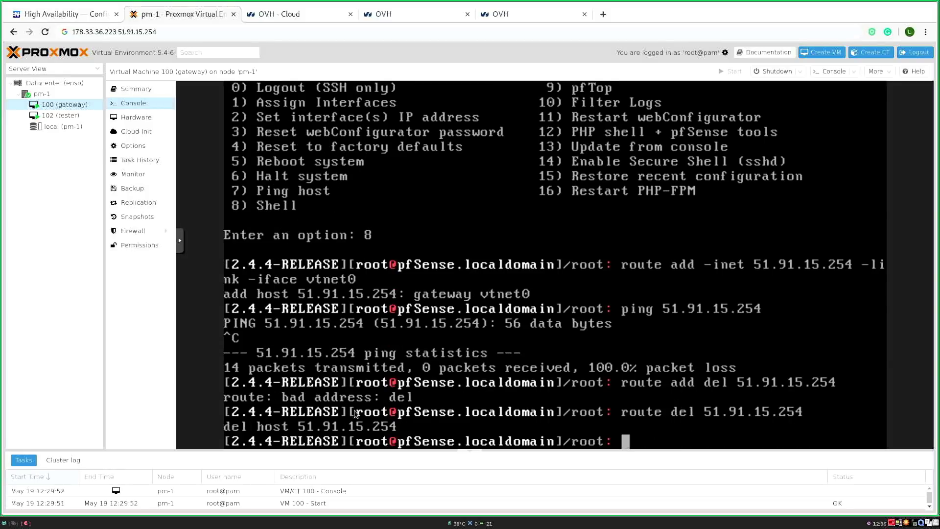
key(Up)
key(Up)
key(Up)
key(Up)
key(Left)
key(Left)
key(Left)
key(Left)
key(Left)
key(Left)
key(Left)
key(Left)
key(Left)
key(Left)
key(Left)
key(Left)
key(Left)
key(Left)
key(Left)
key(Left)
key(Left)
key(Left)
key(Left)
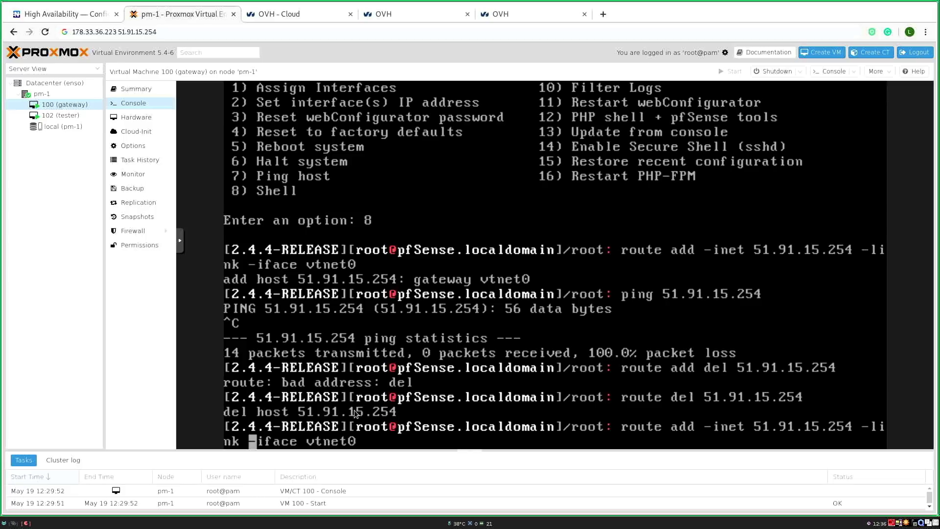
key(Left)
text(/32)
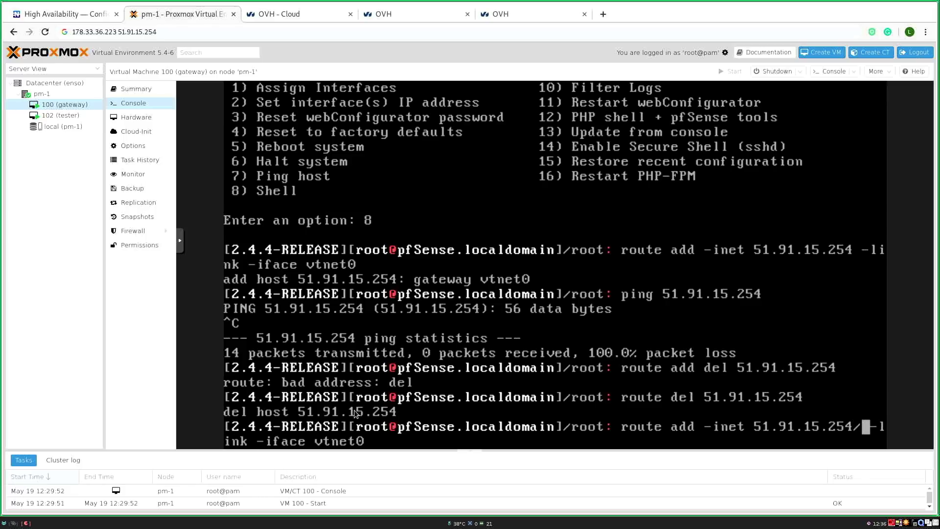
key(Return)
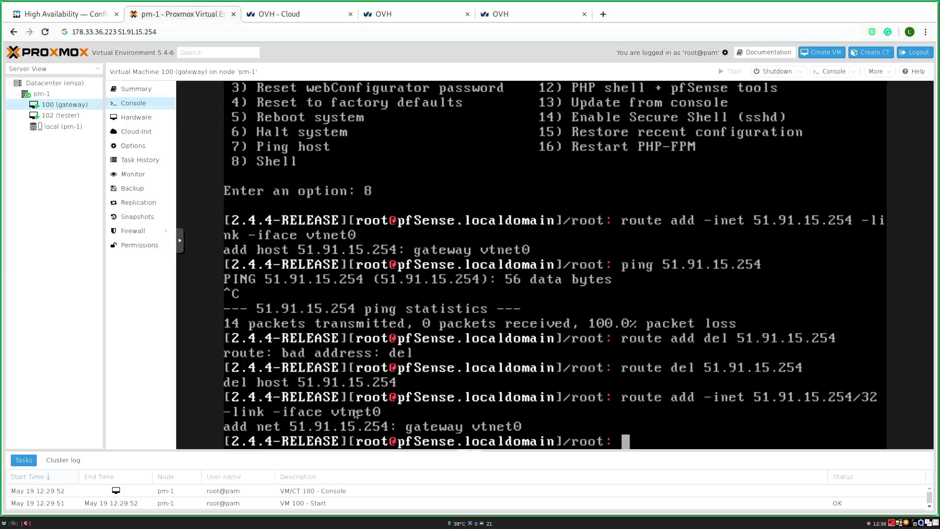
Step: Ping 51.91.15.254 again, inspect ifconfig vtnet0, and exit to the pfSense menu
text(ping 51.91.15.254)
key(Return)
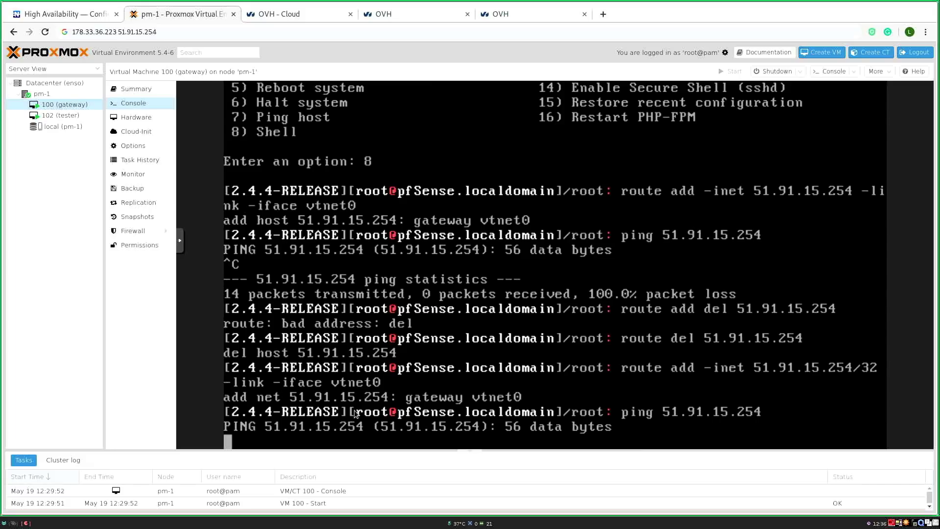
key(ctrl+c)
text(if)
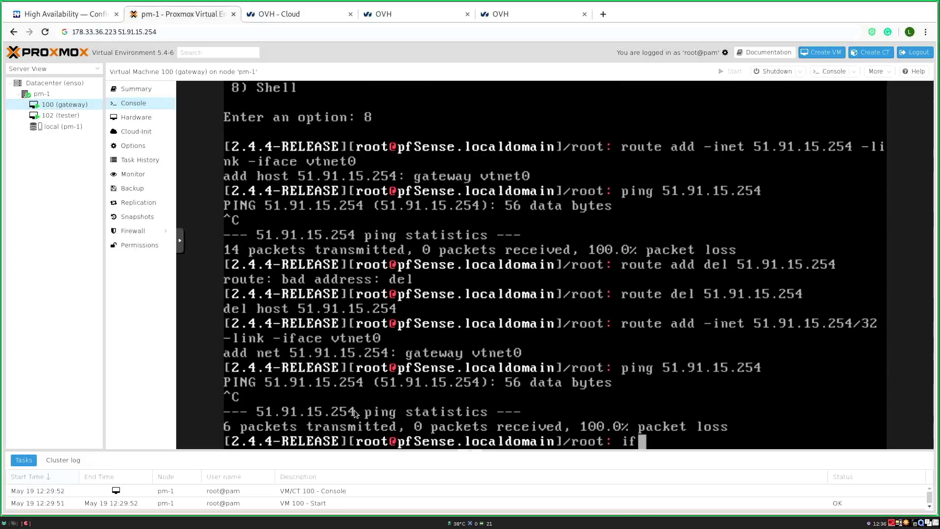
text(config vtnet0)
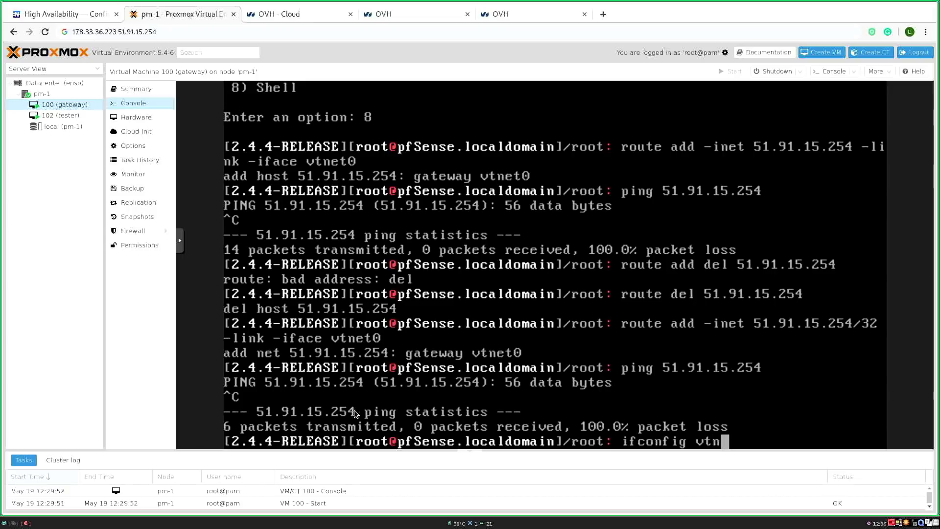
key(Return)
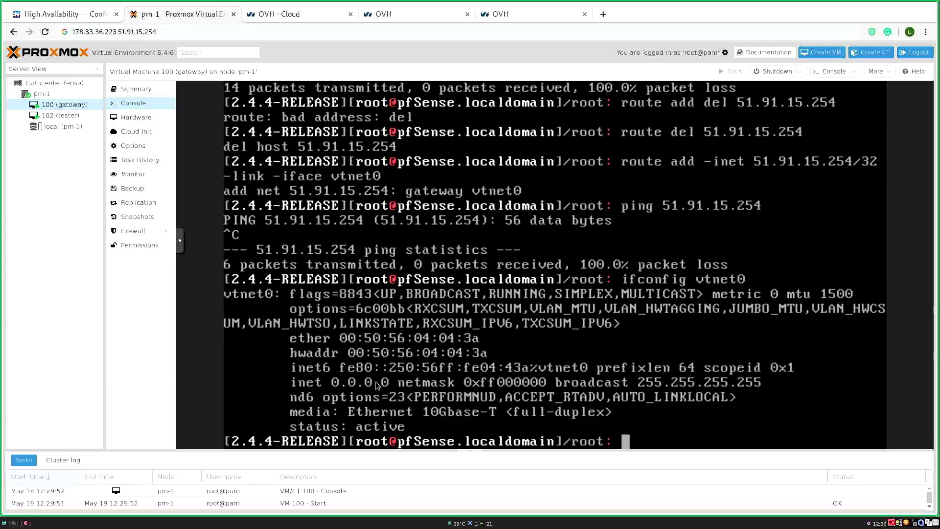
text(exit)
key(Return)
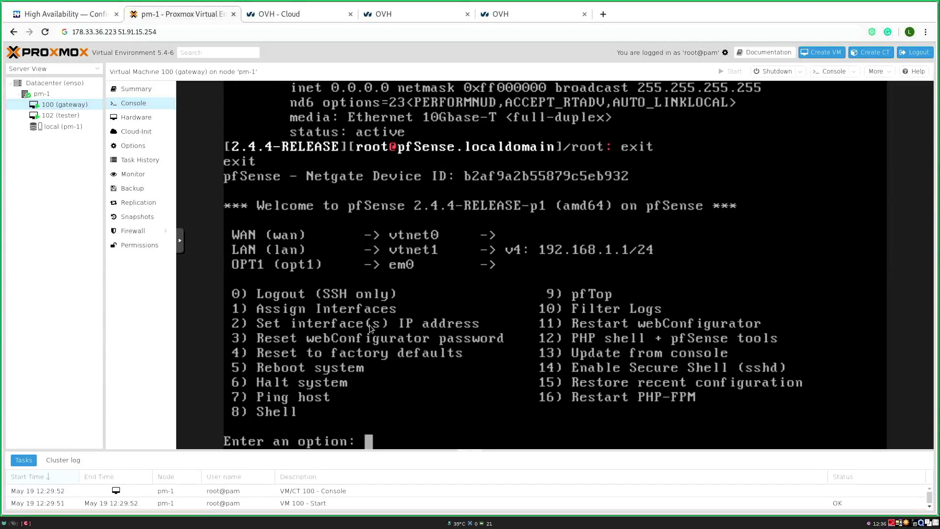
Step: Give the WAN interface the static address 178.33.36.223 with a /31 subnet instead of DHCP
text(2)
key(Return)
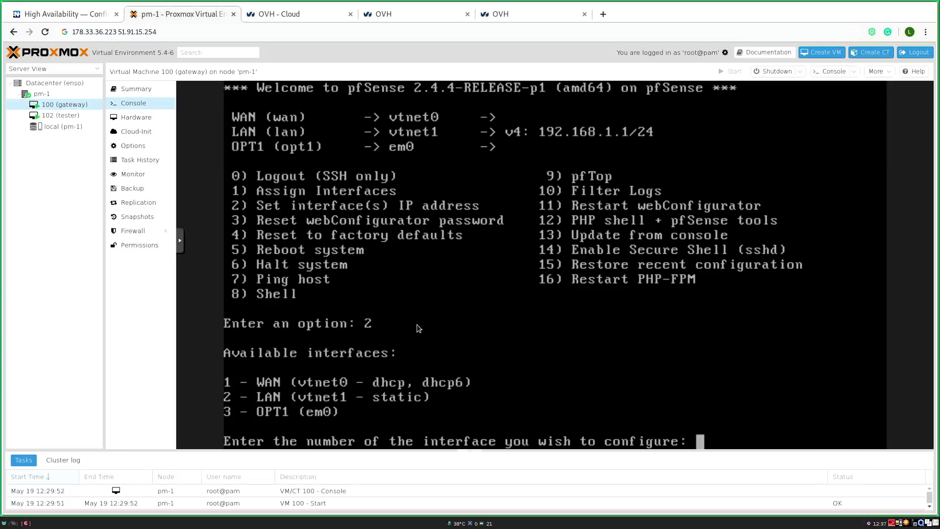
text(1)
key(Return)
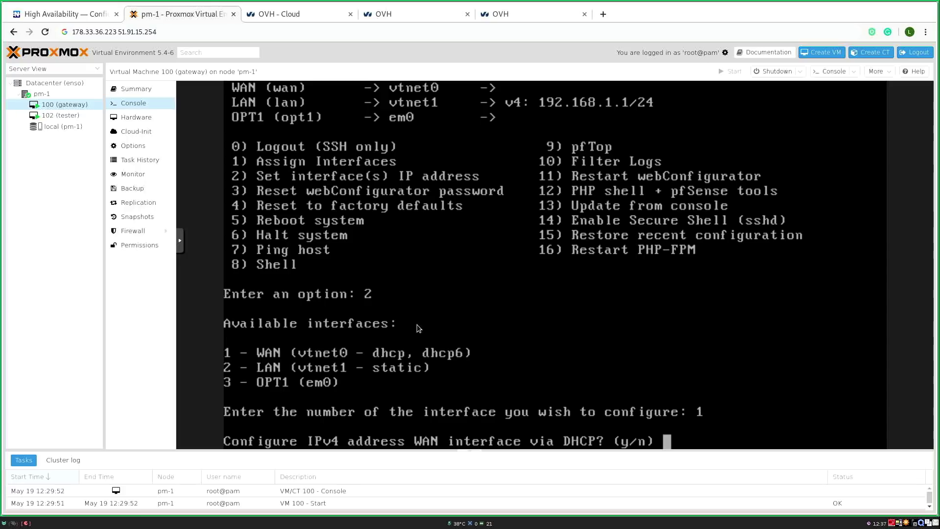
text(n)
key(Return)
text(178.33.365)
key(BackSpace)
text(.22)
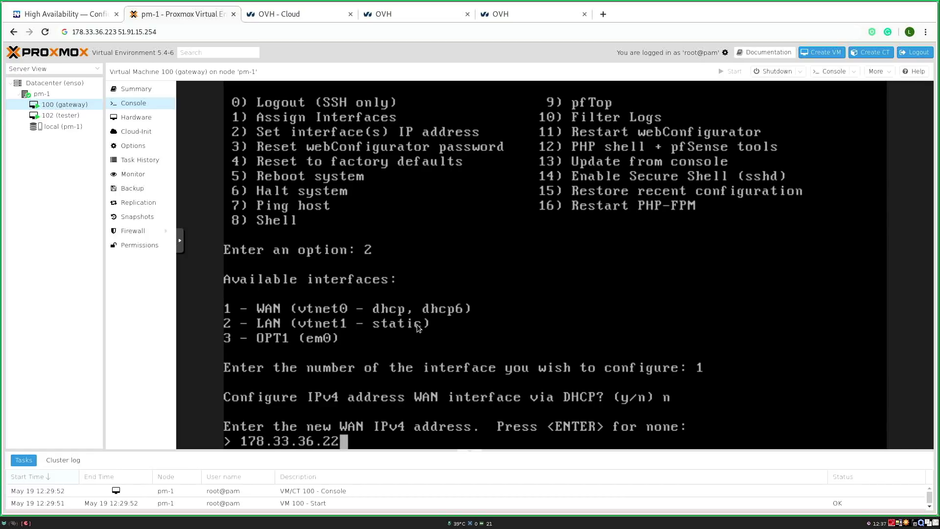
text(3)
key(Return)
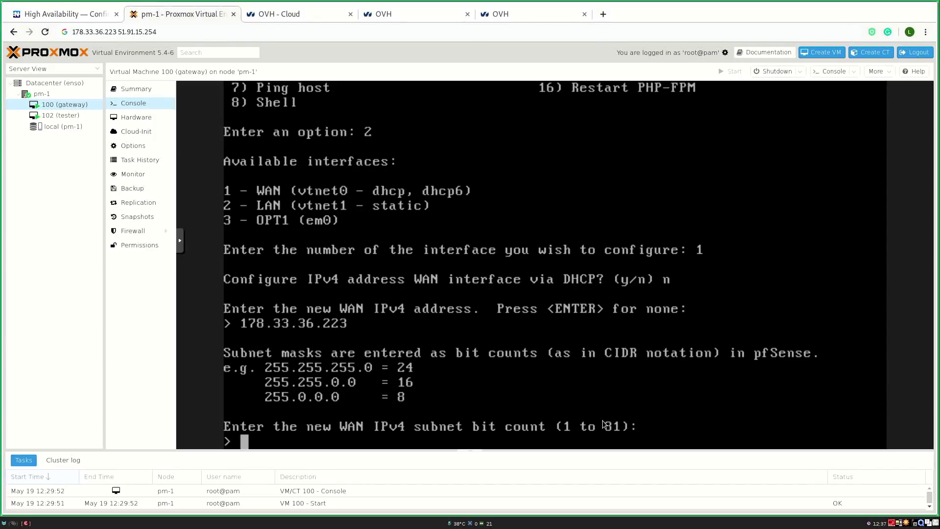
text(31)
key(Return)
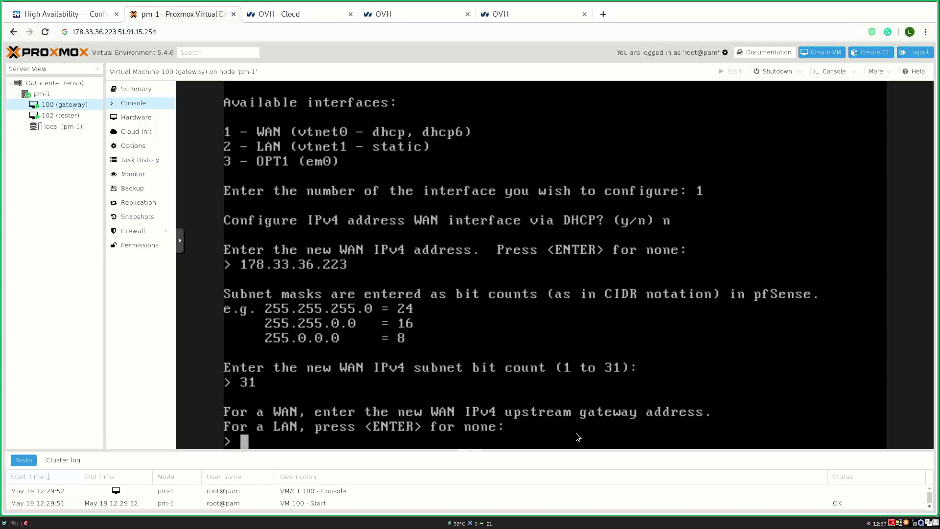
Step: Leave the upstream gateway and IPv6 empty, decline DHCP6, and keep HTTPS for the webConfigurator
key(Return)
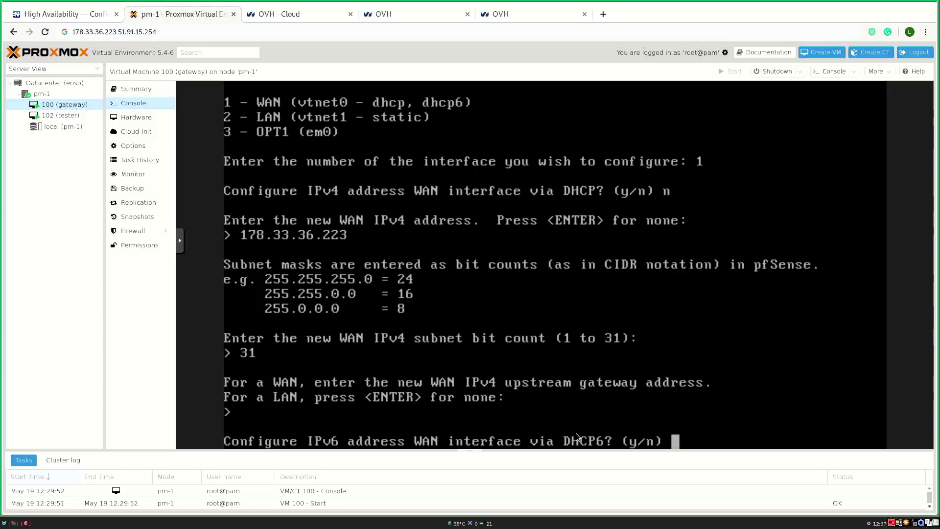
text(n)
key(Return)
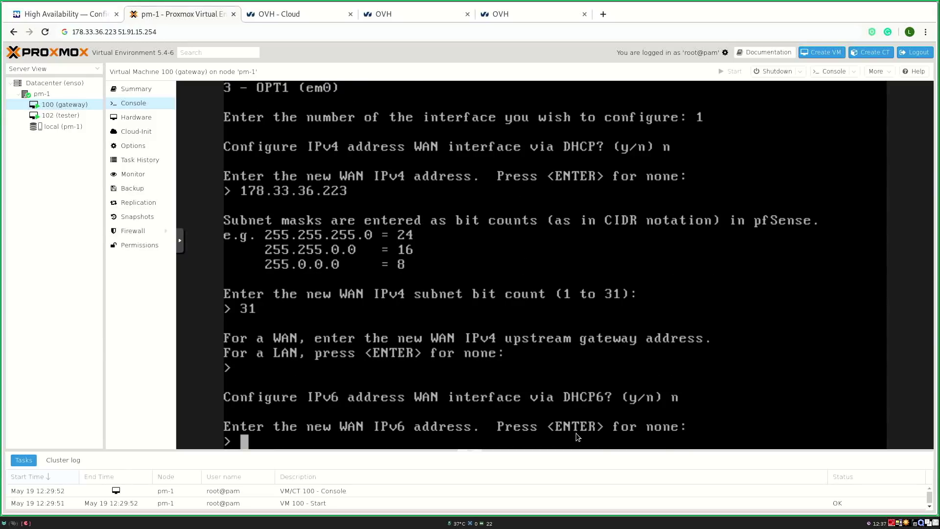
key(Return)
text(n)
key(Return)
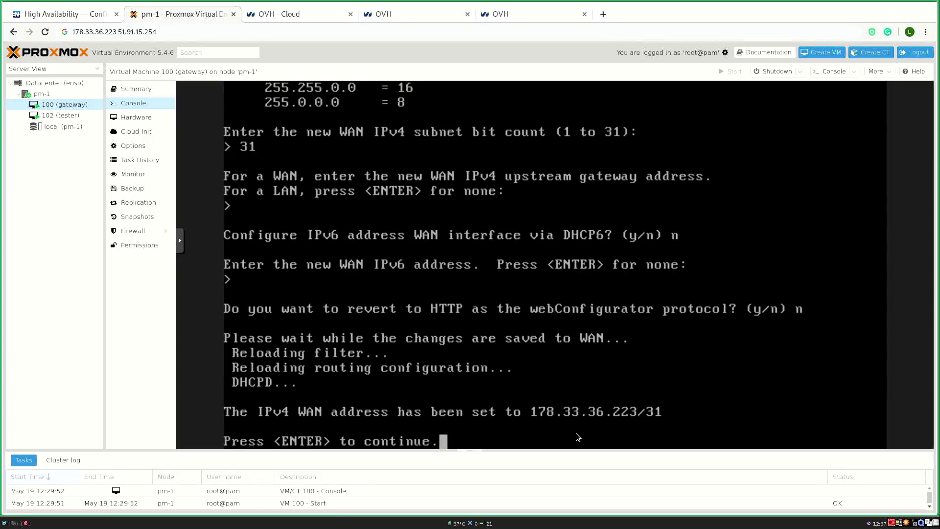
key(Return)
Step: Open the shell with option 8 and verify the vtnet0 address with ifconfig
text(8)
key(Return)
text(ifconfig vtnet0)
key(Return)
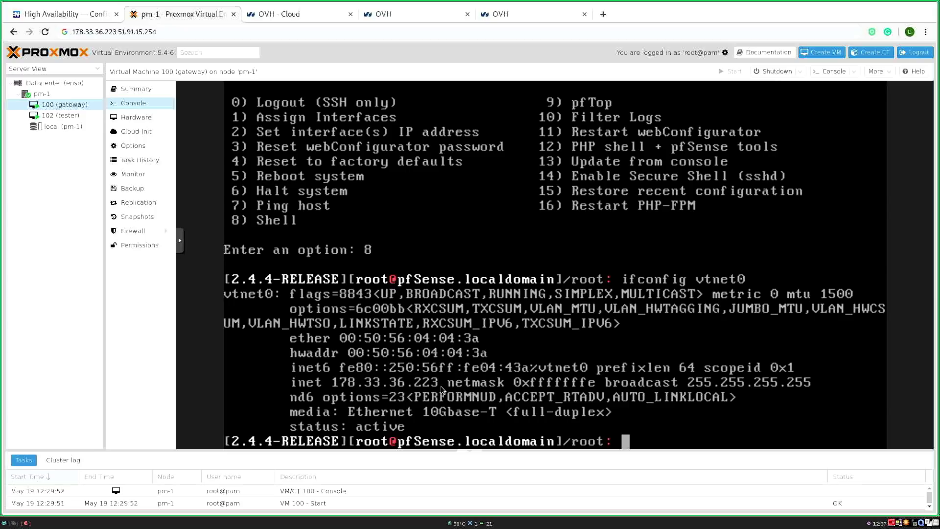
Step: List the IPv4 routes, then add a /32 link route to 51.91.15.254 on vtnet0
text(netstat -)
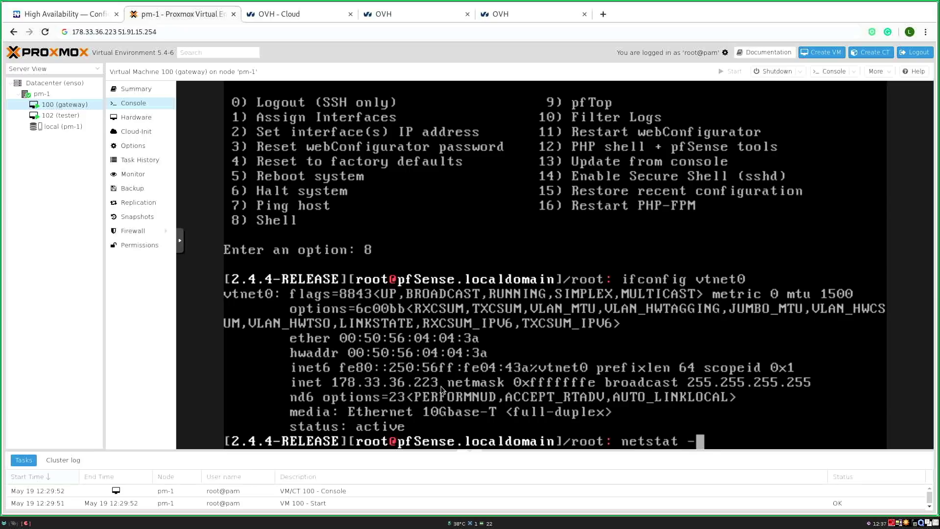
text(rn4)
key(Return)
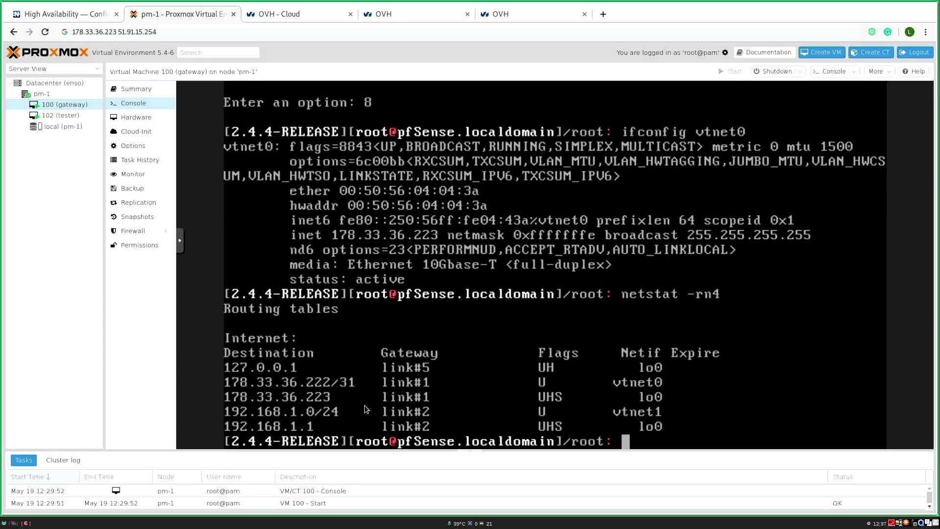
key(Up)
key(Up)
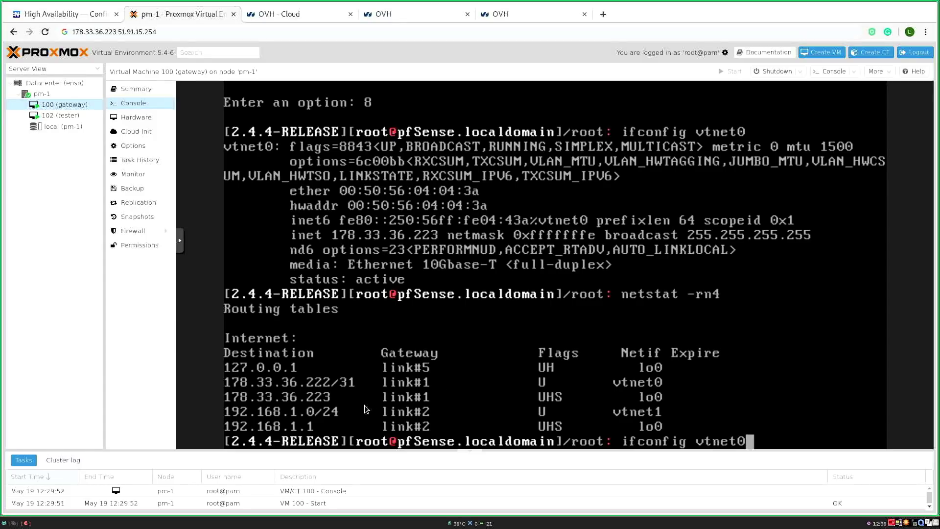
key(BackSpace)
key(BackSpace)
key(BackSpace)
key(BackSpace)
key(BackSpace)
key(BackSpace)
key(BackSpace)
key(BackSpace)
key(BackSpace)
key(BackSpace)
key(BackSpace)
key(BackSpace)
key(BackSpace)
key(BackSpace)
key(BackSpace)
text(add route)
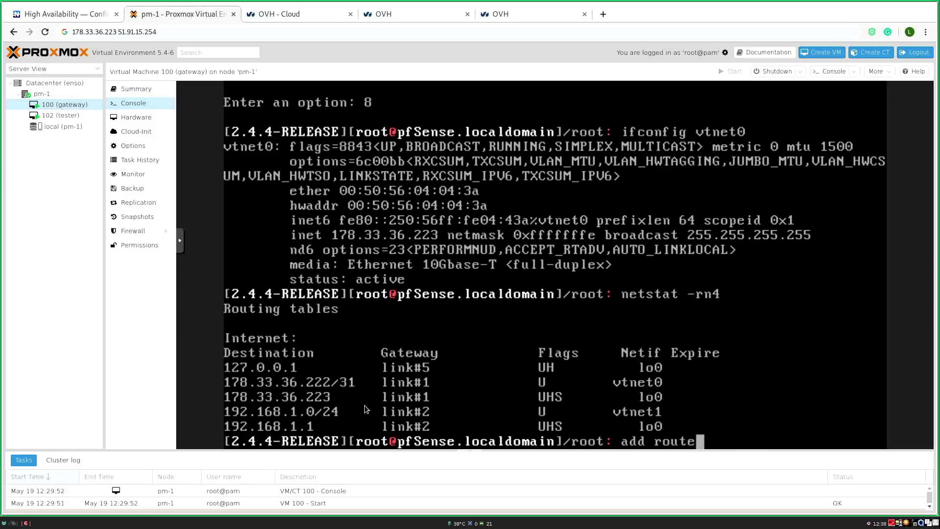
text( -iface)
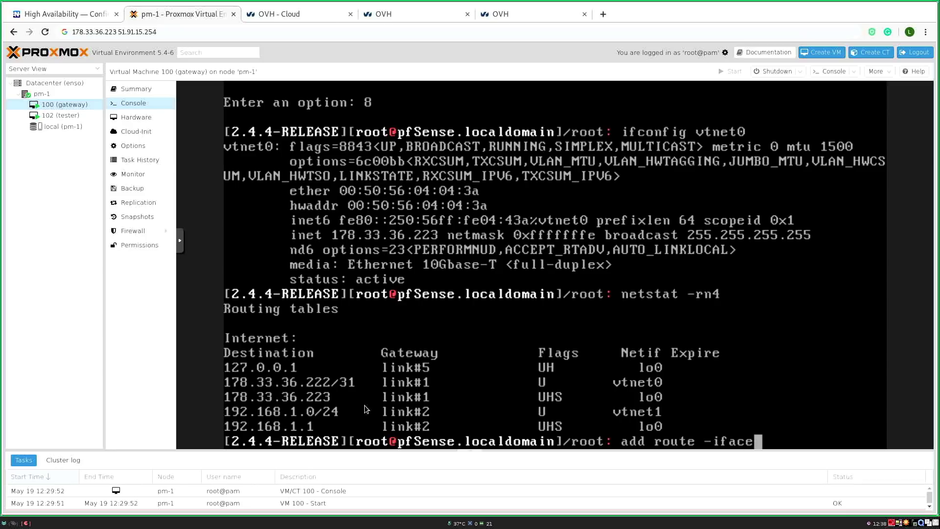
key(Home)
key(Delete)
key(Delete)
key(Delete)
key(Delete)
key(Right)
key(Right)
key(Right)
key(Right)
key(Right)
key(Right)
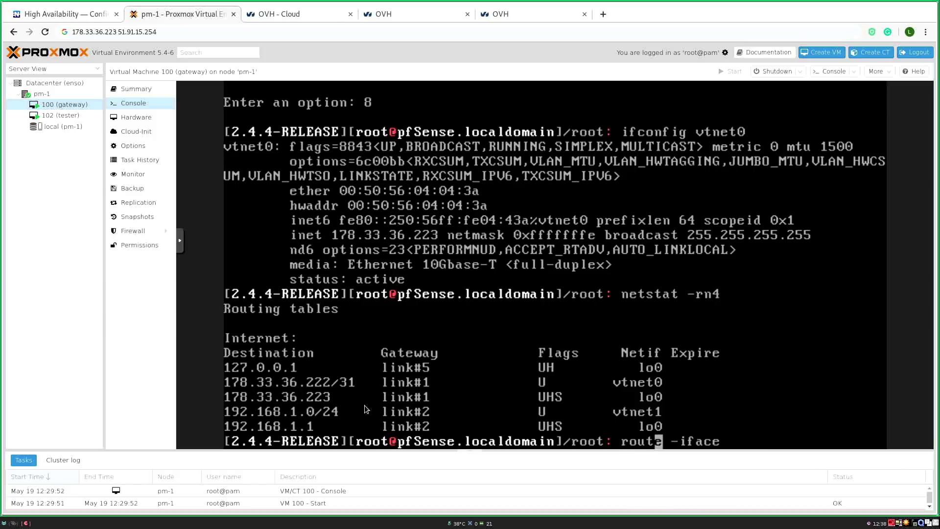
text(add)
key(Right)
key(Right)
key(Right)
key(Right)
key(Right)
key(Right)
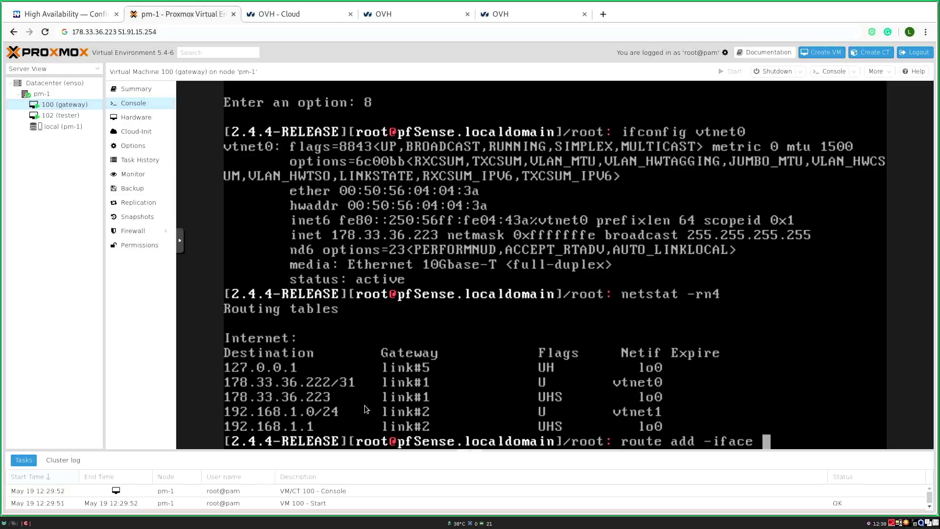
text(51.91.15.253)
key(BackSpace)
text(4/32)
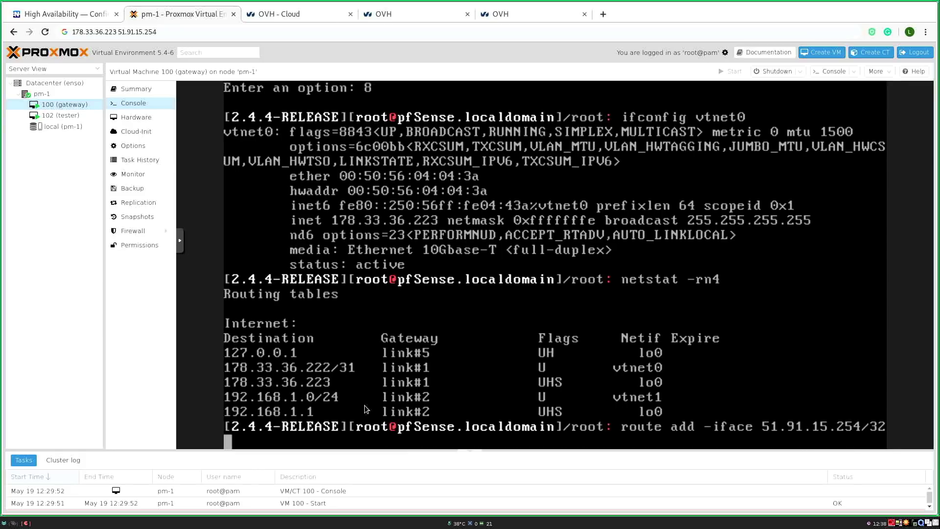
text( -link -iface vtnet0)
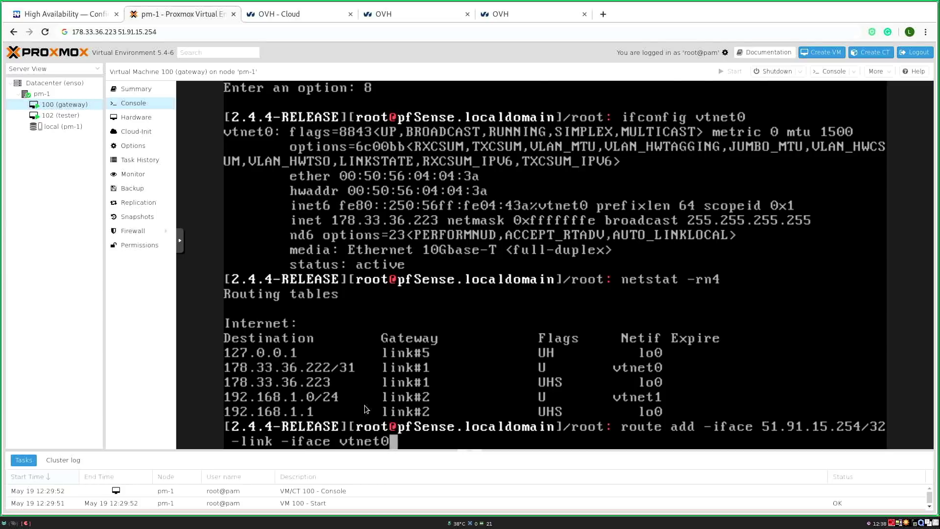
key(Return)
Step: Confirm the route with netstat -rn4 and ping 51.91.15.254 successfully, 4 of 4 packets
text(netstat -4nr)
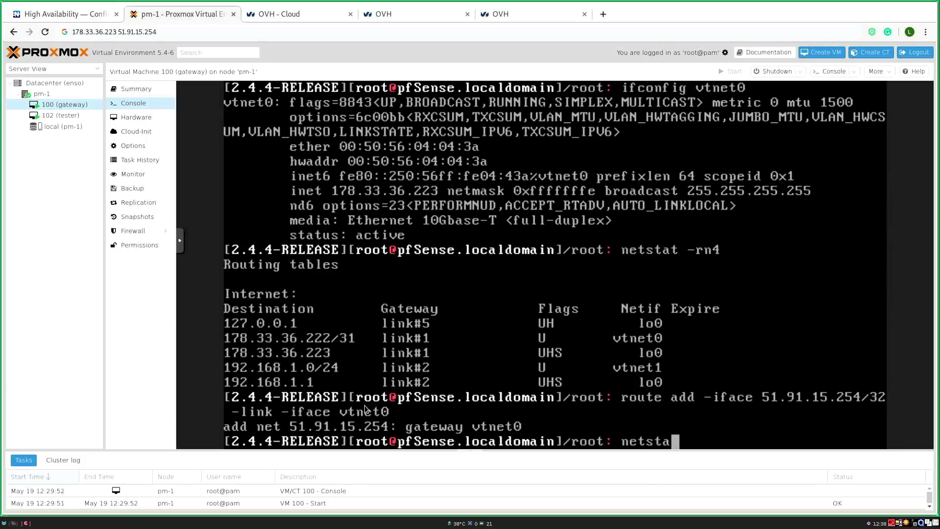
key(BackSpace)
key(BackSpace)
key(BackSpace)
text(rn4)
key(Return)
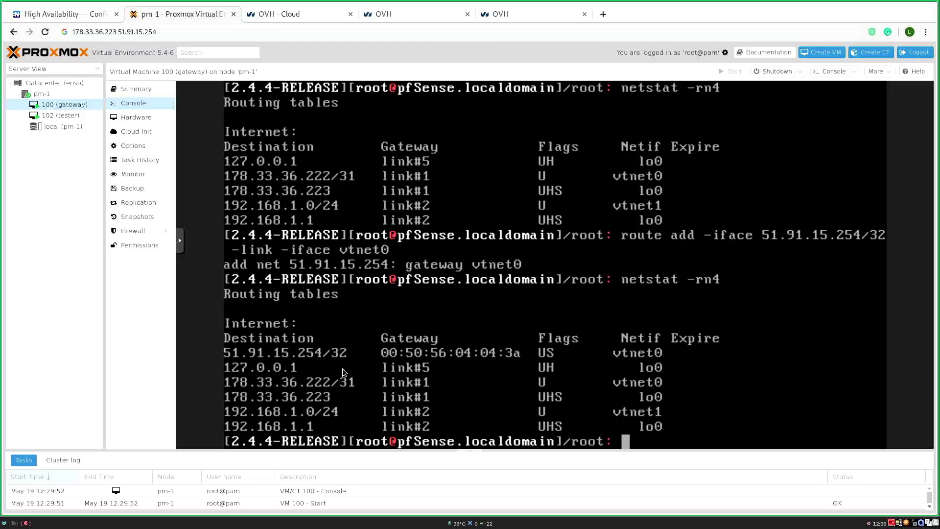
text(ping 51.91.15.254)
key(Return)
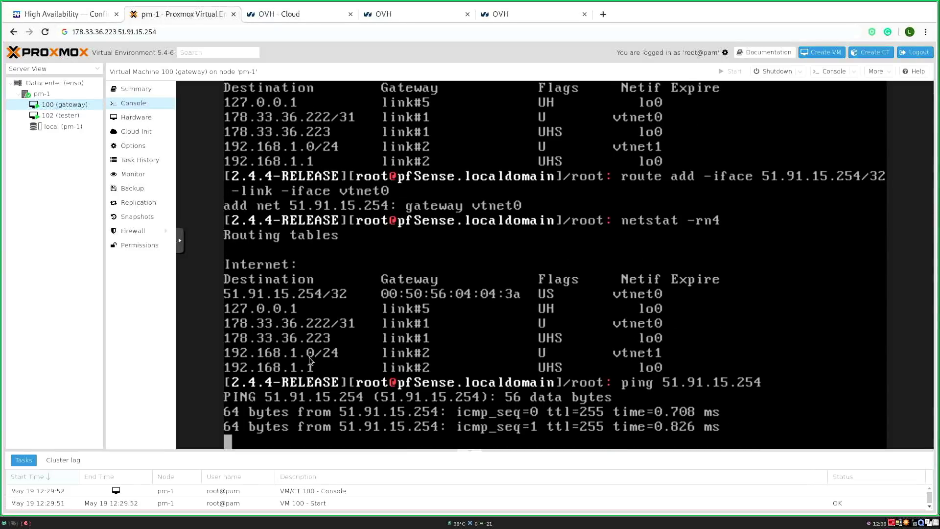
key(ctrl+c)
text(pi)
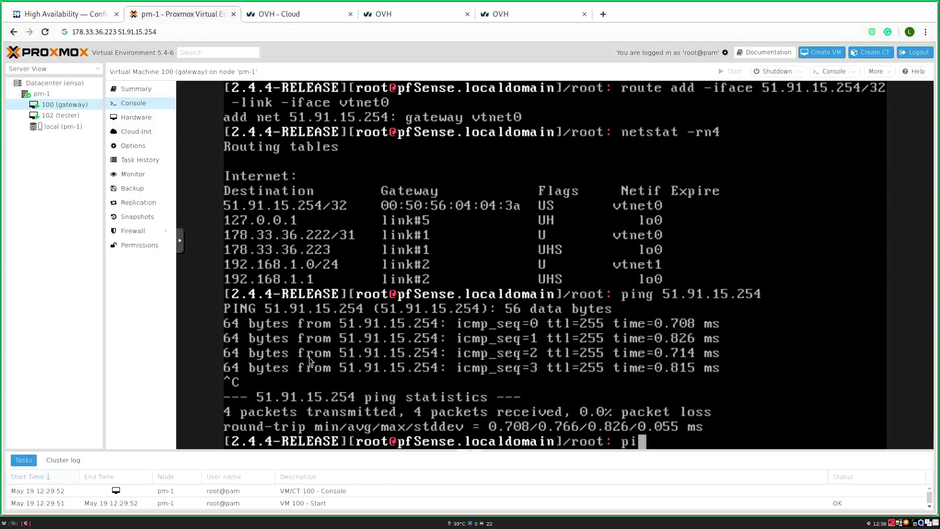
text(ng 8.8.8.8)
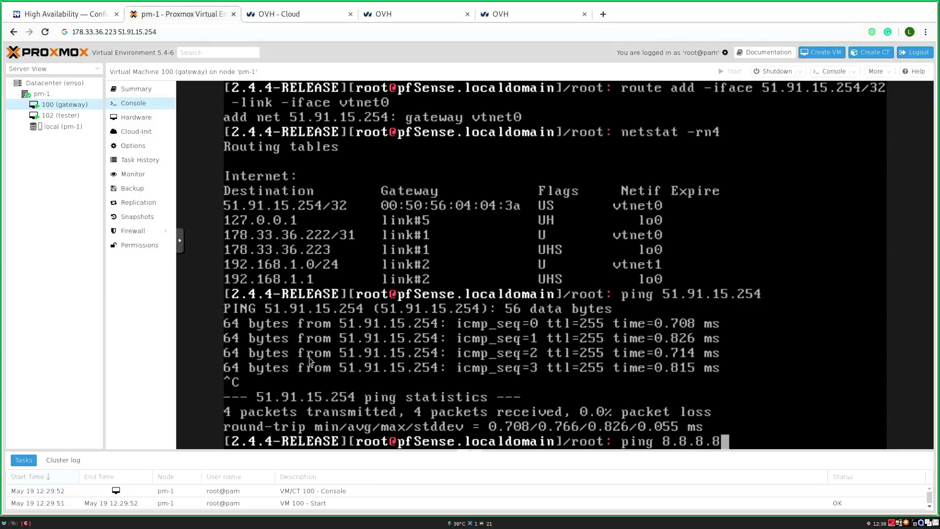
Step: Ping 8.8.8.8, add a default route via 51.91.15.254, and confirm the ping now succeeds
key(Return)
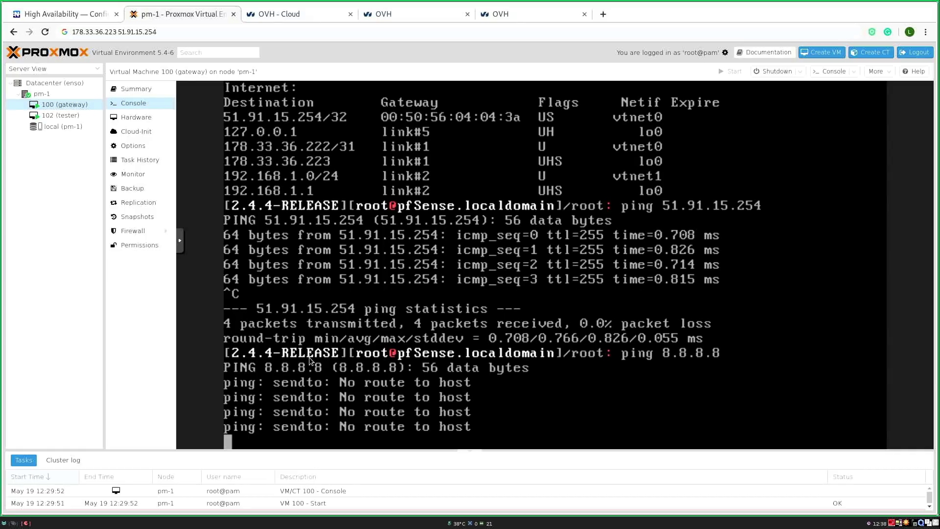
key(ctrl+c)
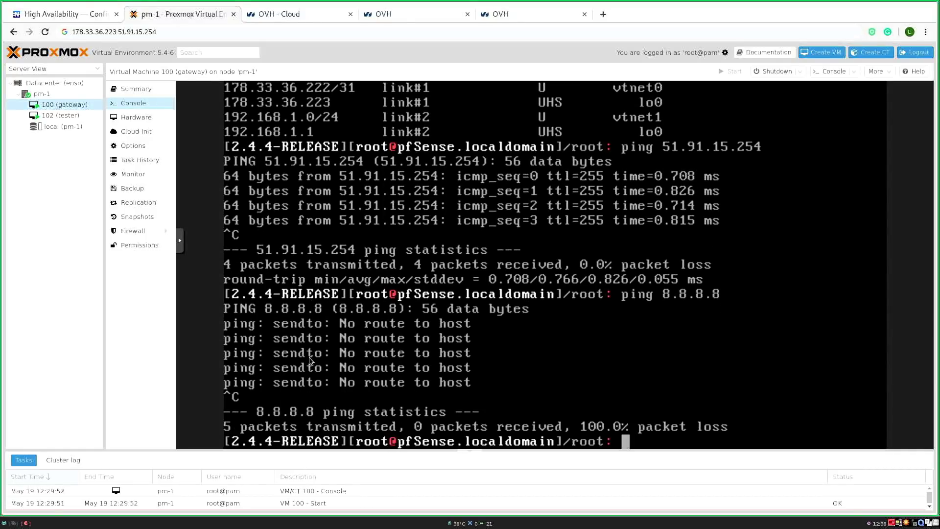
text(route add )
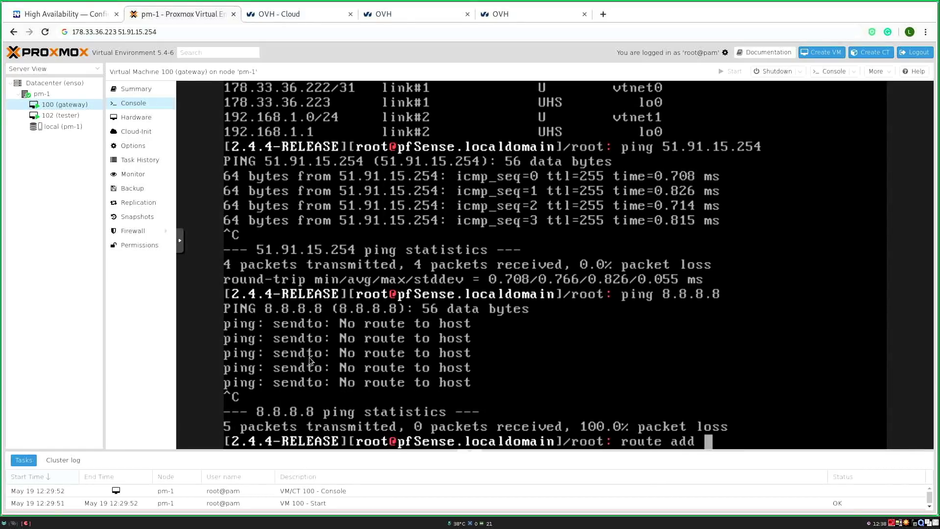
text(default 51)
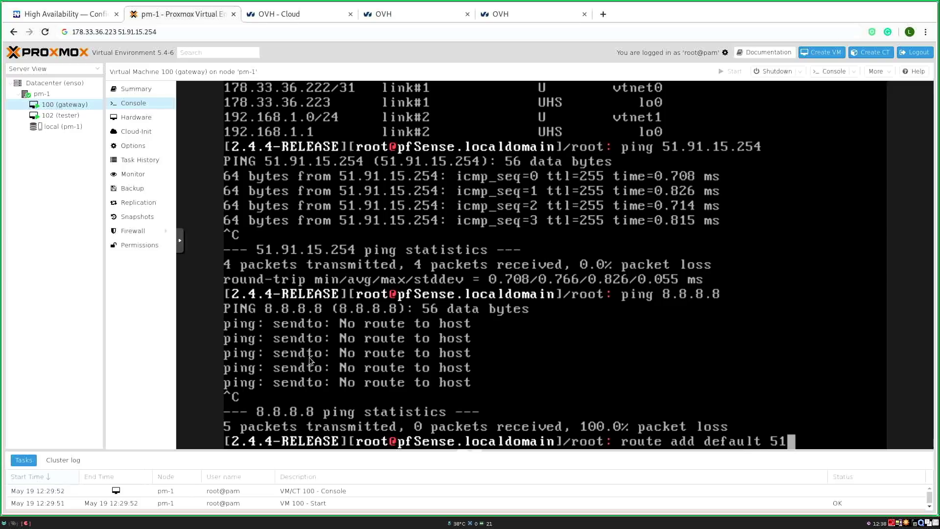
text(.91.15.254)
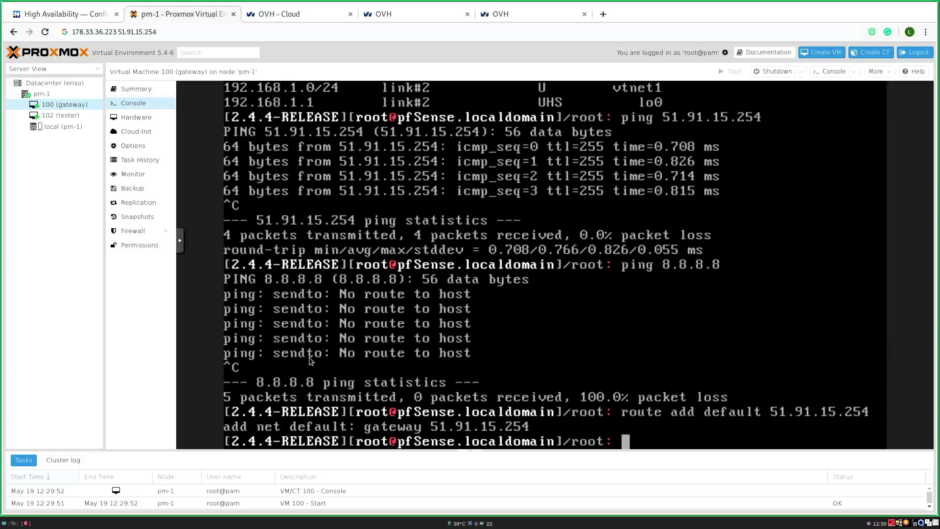
key(Up)
key(Up)
key(Return)
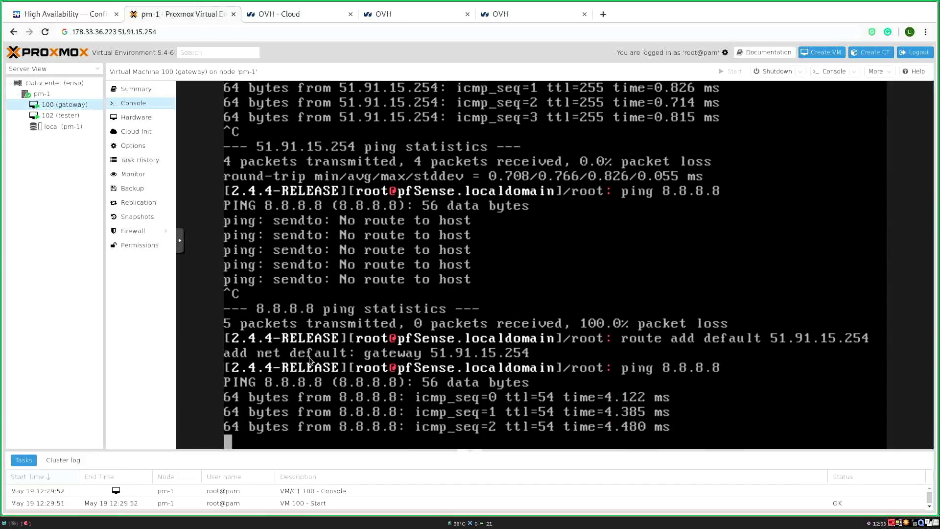
key(ctrl+c)
Step: Show the vtnet0 details with ifconfig and select its address 178.33.36.223
text(ifconf)
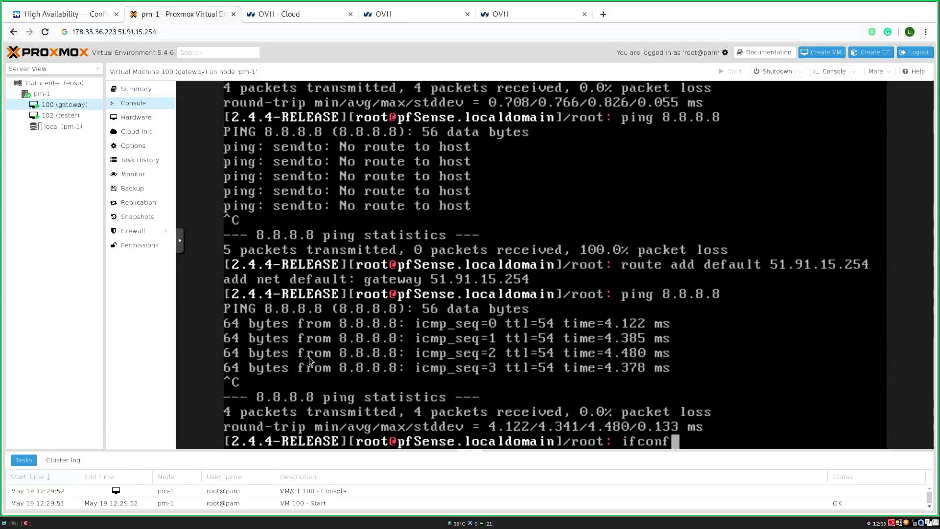
text(ig vtnet0)
key(Return)
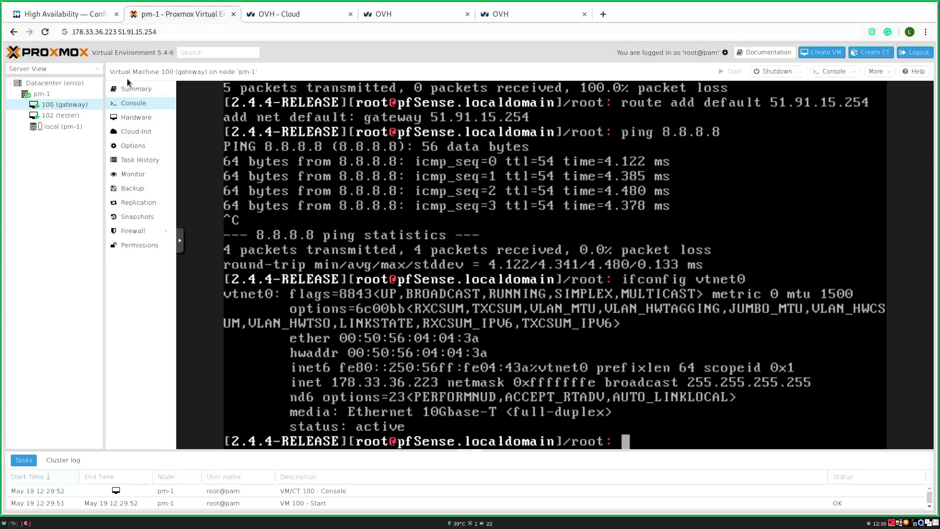
drag(117, 32, 71, 37)
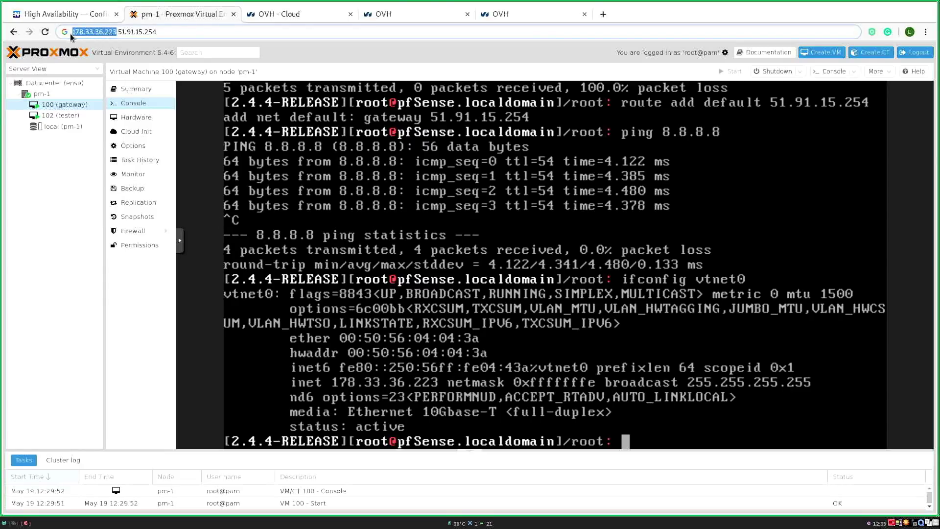
key(ctrl+c)
key(ctrl+t)
key(ctrl+v)
key(Return)
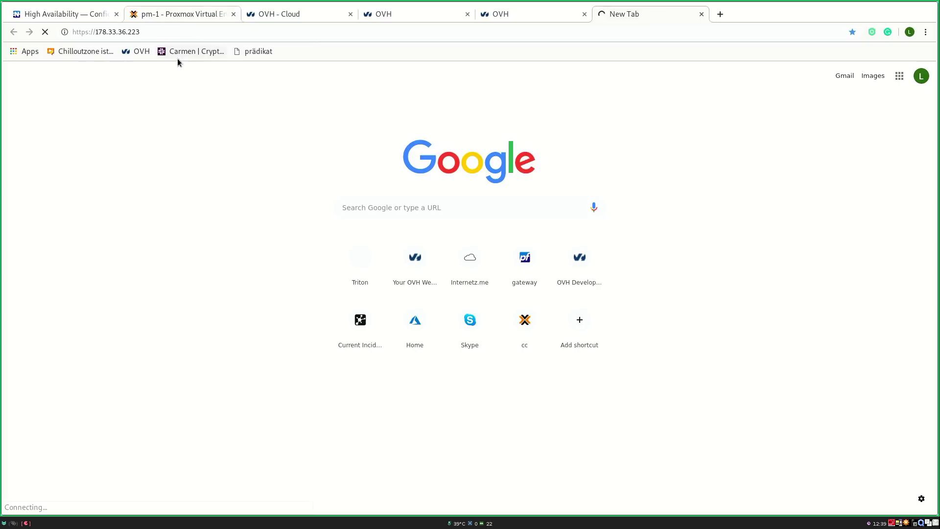
Step: Disable the pfSense packet filter with pfctl -d in the gateway VM console
click(173, 13)
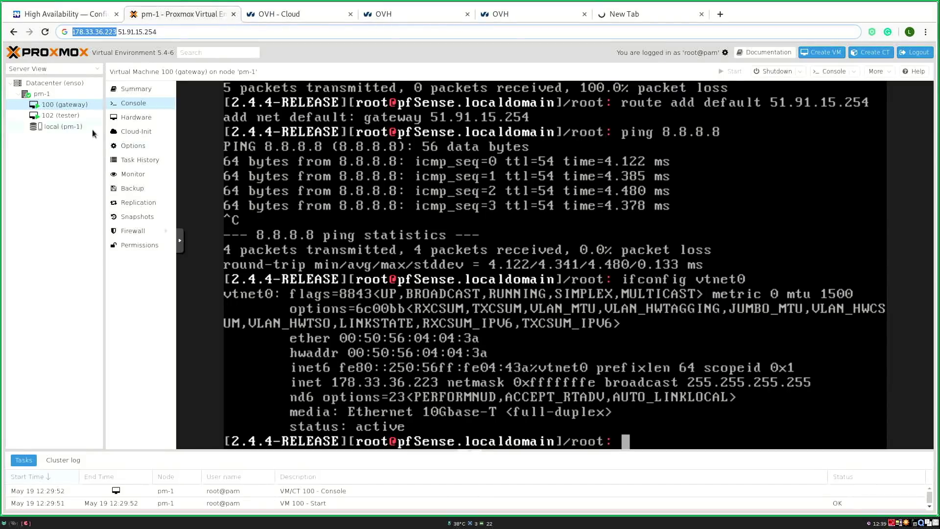
click(259, 297)
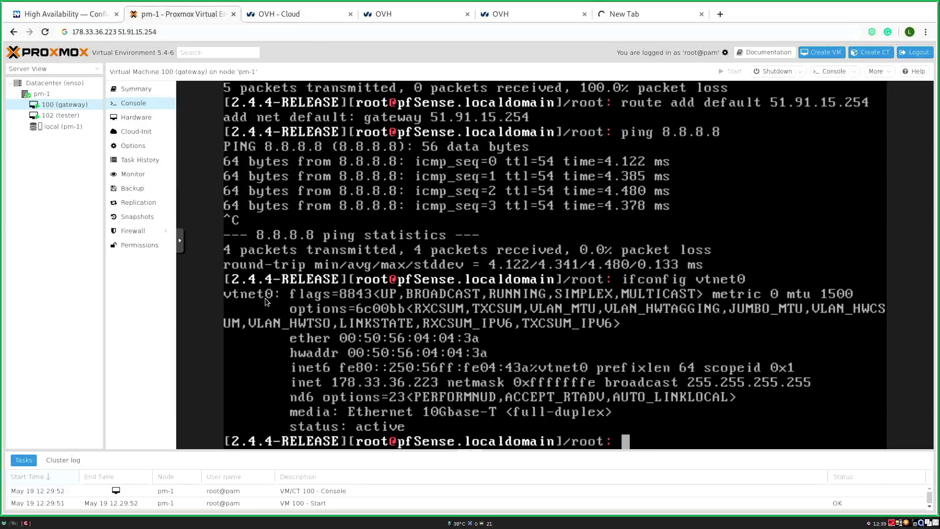
text(pfctl -d)
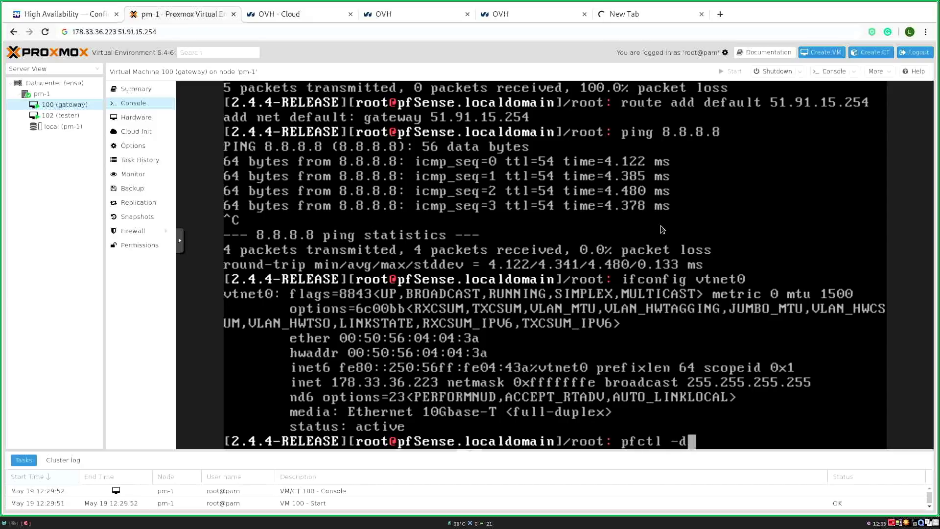
key(Return)
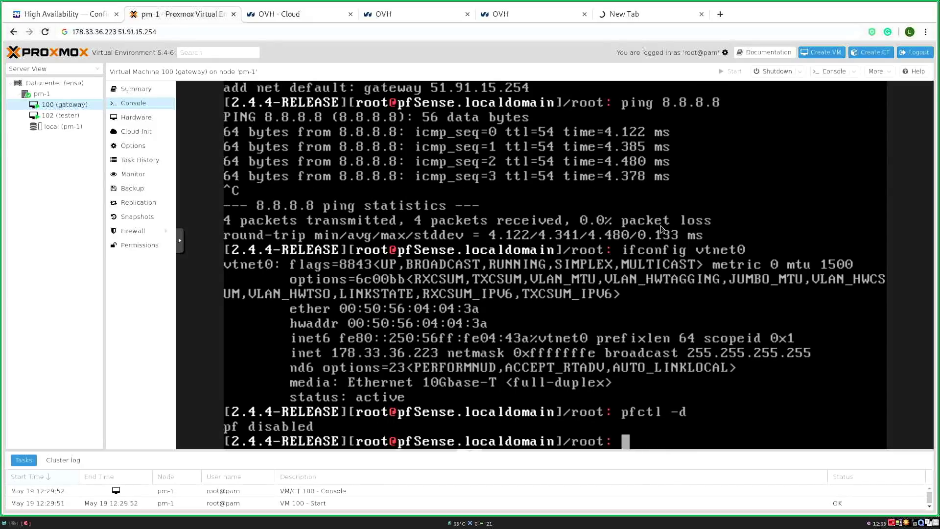
Step: Bypass the certificate warning at 178.33.36.223 and sign in as admin with the account password
click(626, 20)
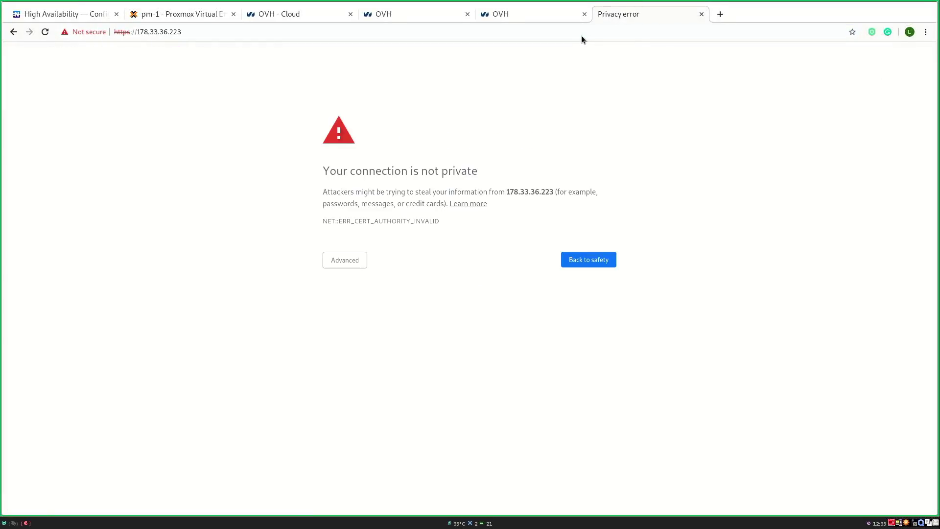
click(336, 265)
click(344, 333)
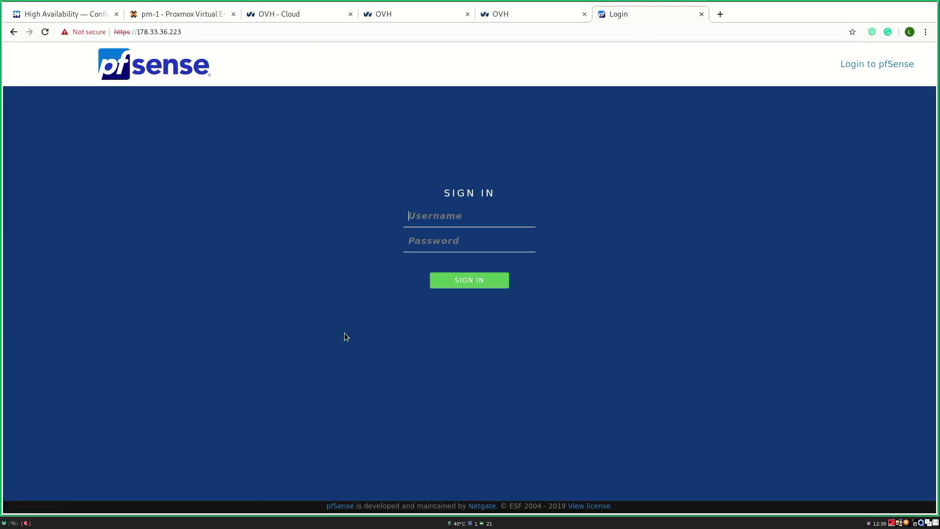
text(admin)
key(Tab)
text(*******)
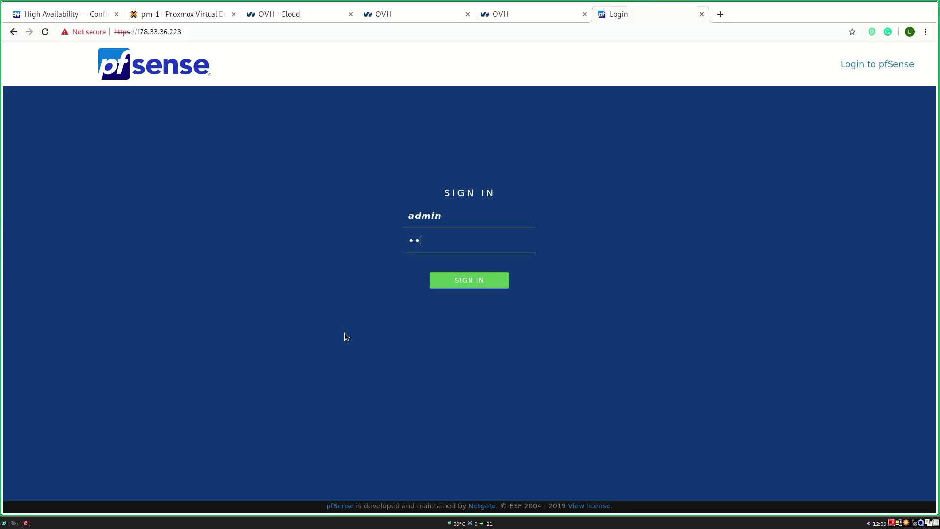
key(Return)
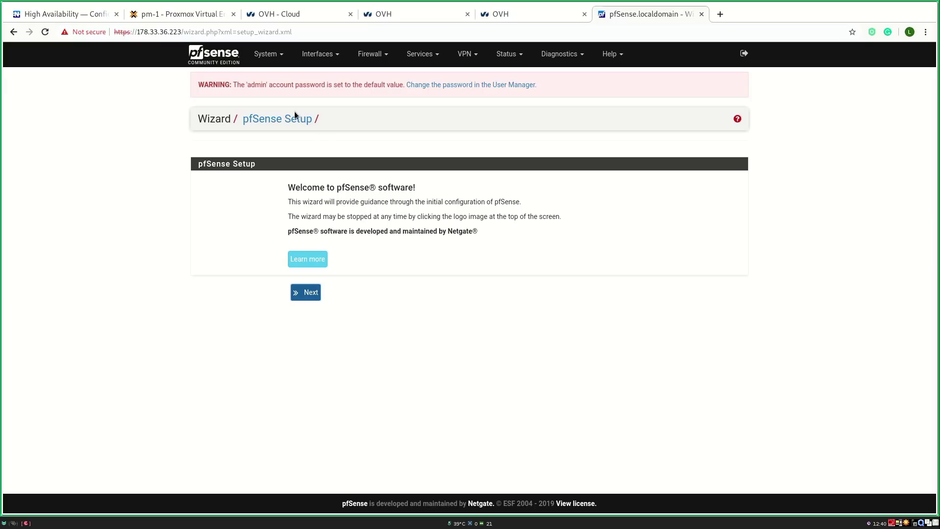
Step: Leave the setup wizard via the logo, accept the copyright notice, and open the admin password settings
click(214, 62)
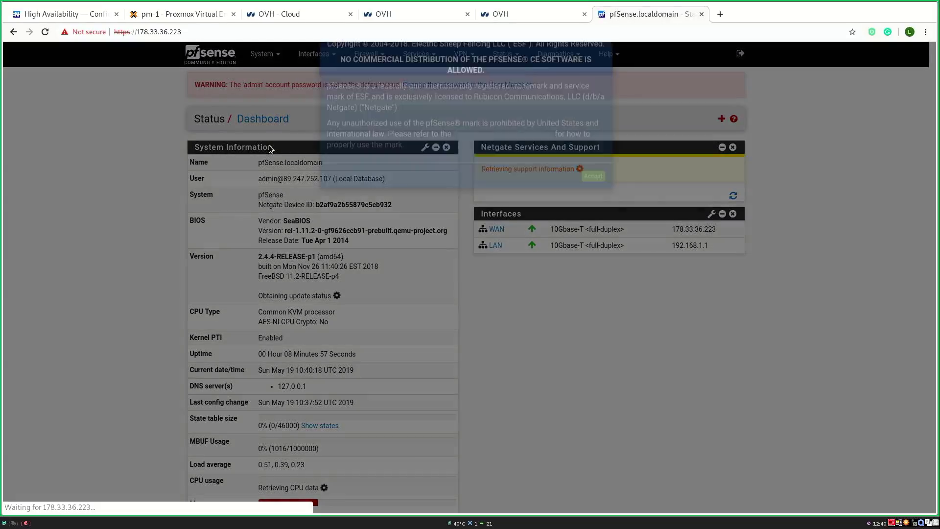
click(586, 204)
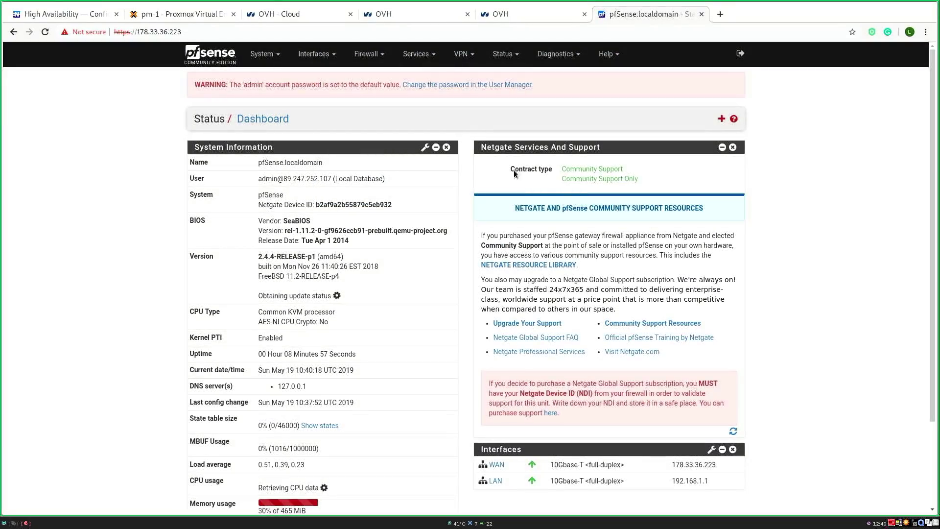
click(448, 85)
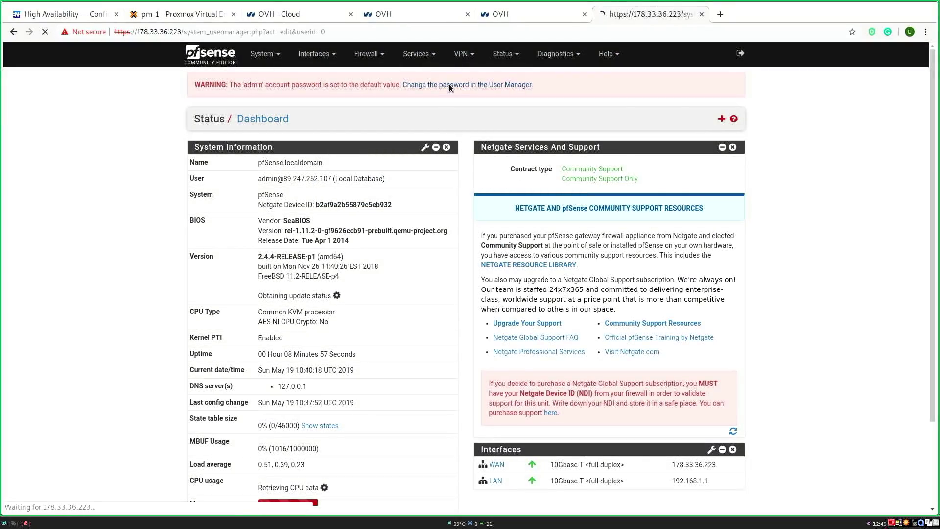
Step: Launch KeePassX and unlock the key database with the key file
key(super+2)
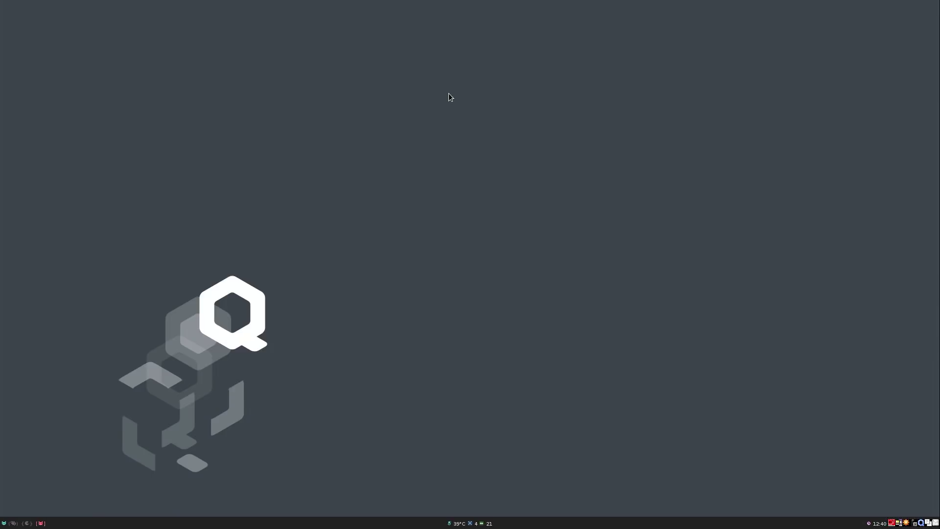
key(super+d)
text(cc kee)
key(Return)
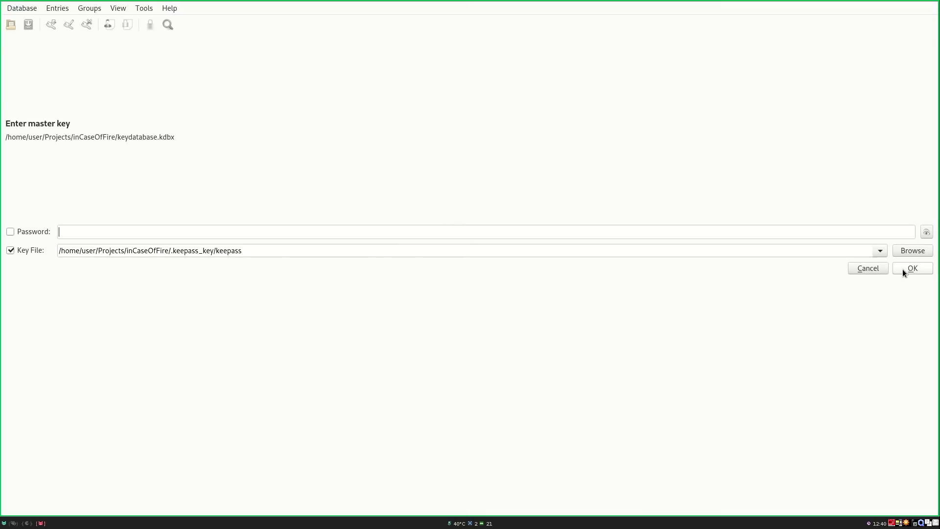
click(903, 268)
scroll(95, 298, down, 10)
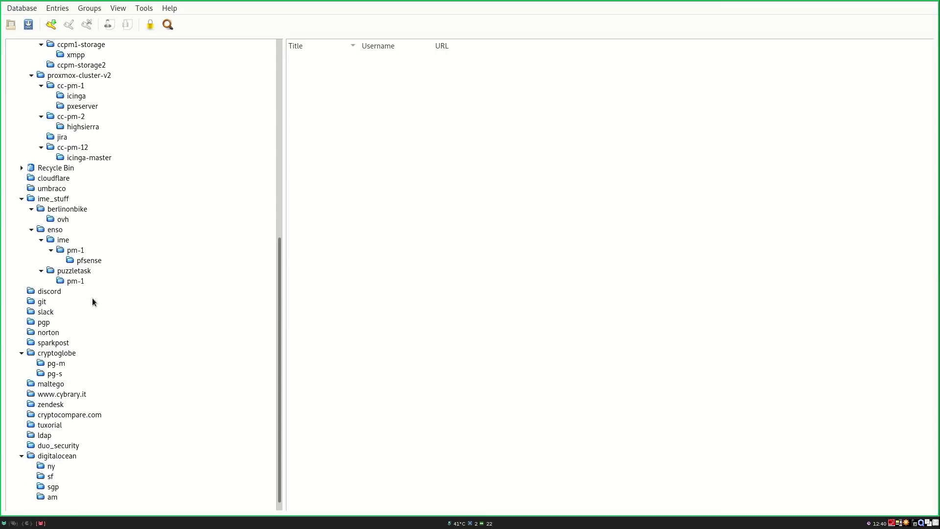
Step: Copy the pfsense group's admin password into pfSense's new password field
click(91, 260)
right_click(334, 58)
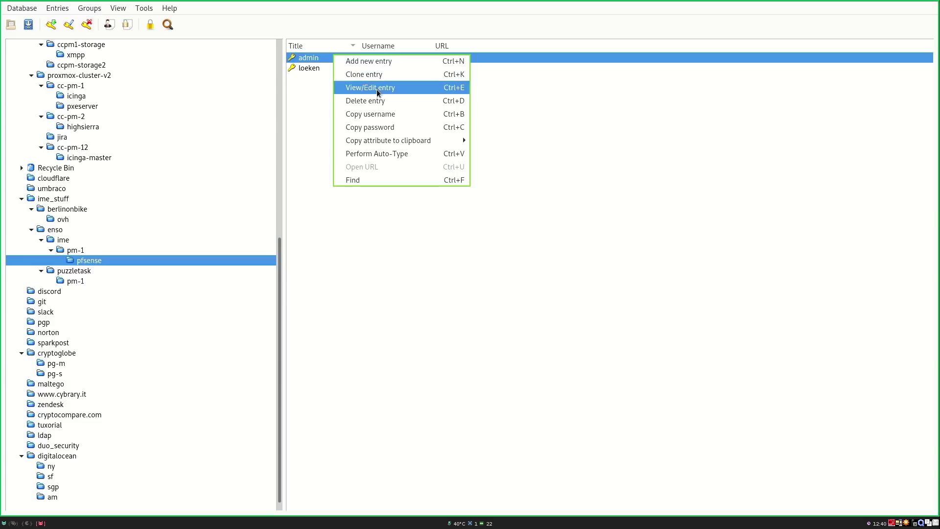
click(387, 127)
click(382, 262)
key(ctrl+v)
Step: Paste the password into the confirmation field, save the admin user, and return to the dashboard
key(Tab)
key(ctrl+v)
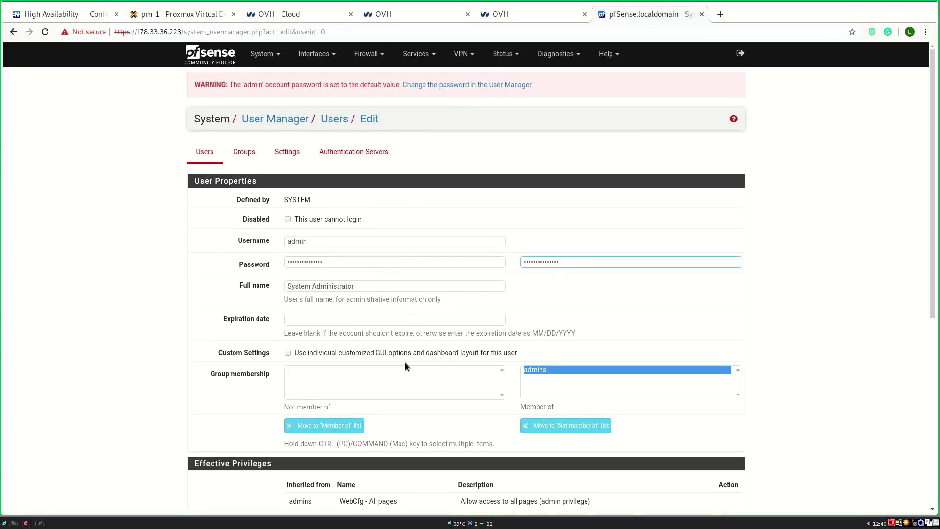
scroll(404, 366, down, 5)
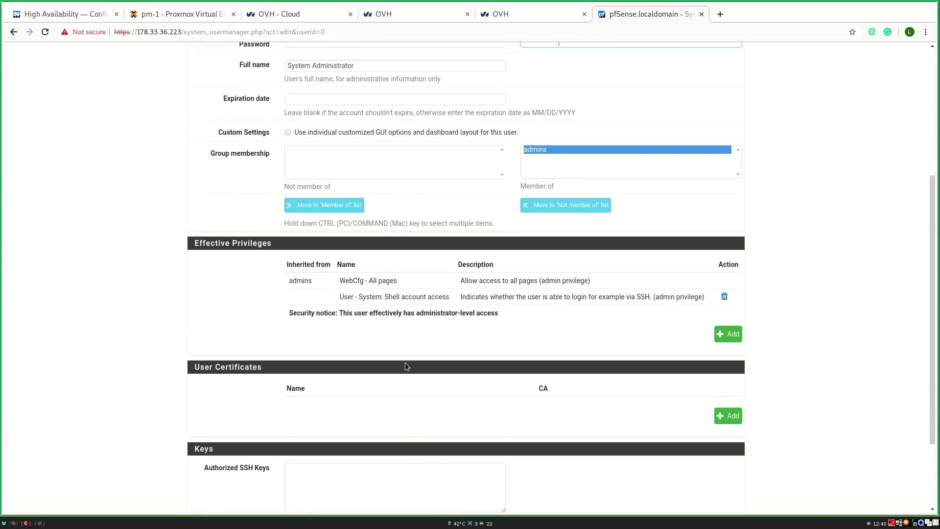
scroll(405, 366, down, 3)
click(303, 462)
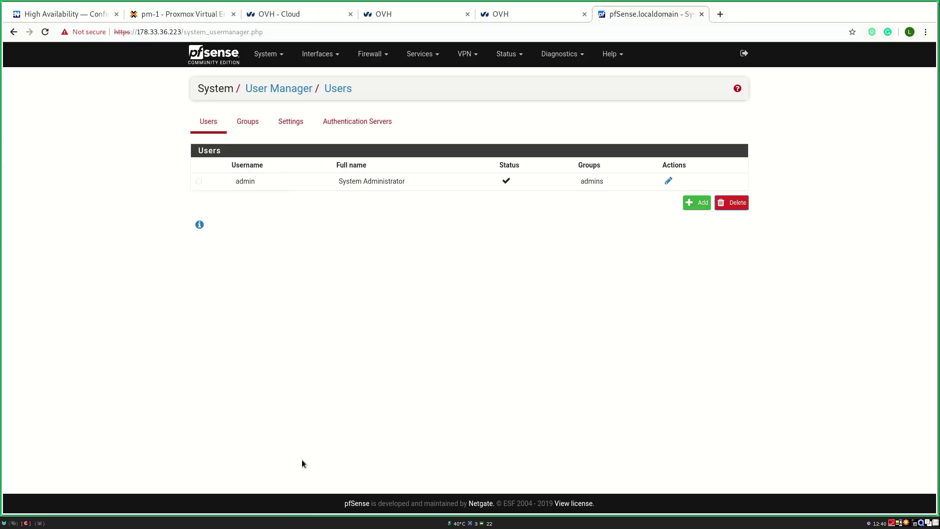
click(211, 57)
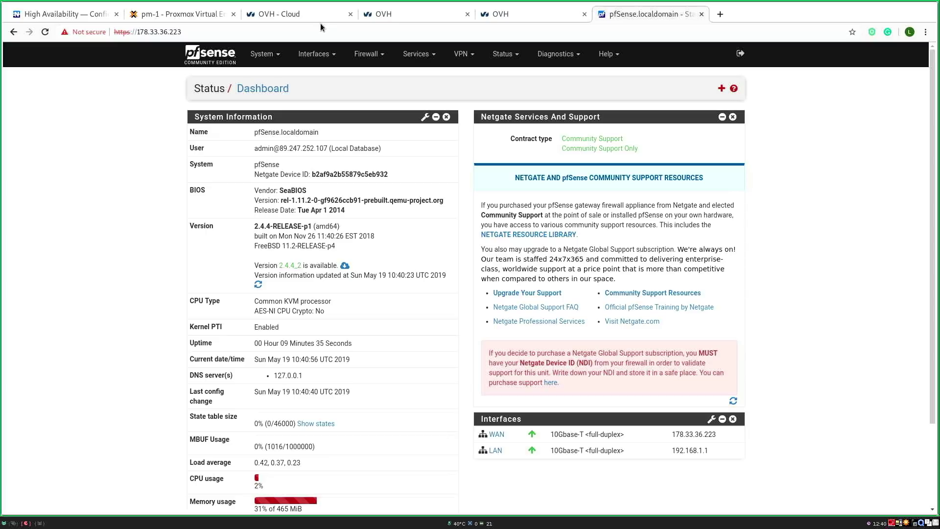
Step: Change the WAN interface IPv4 mask for 178.33.36.223 from /31 to /32 and save
click(311, 59)
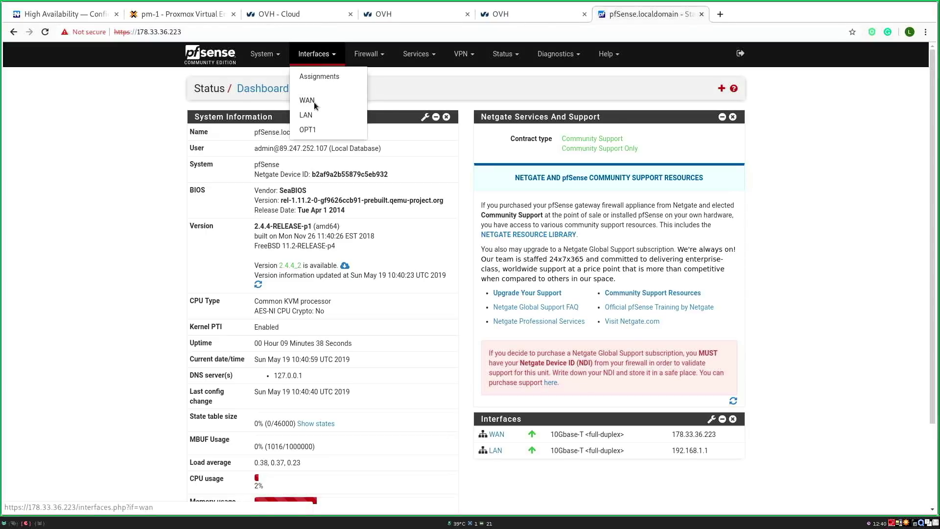
click(210, 17)
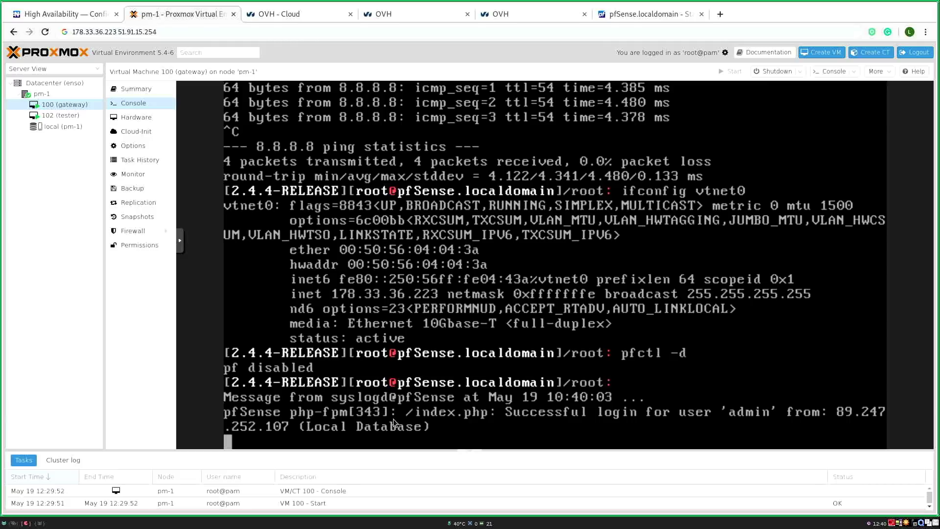
click(635, 14)
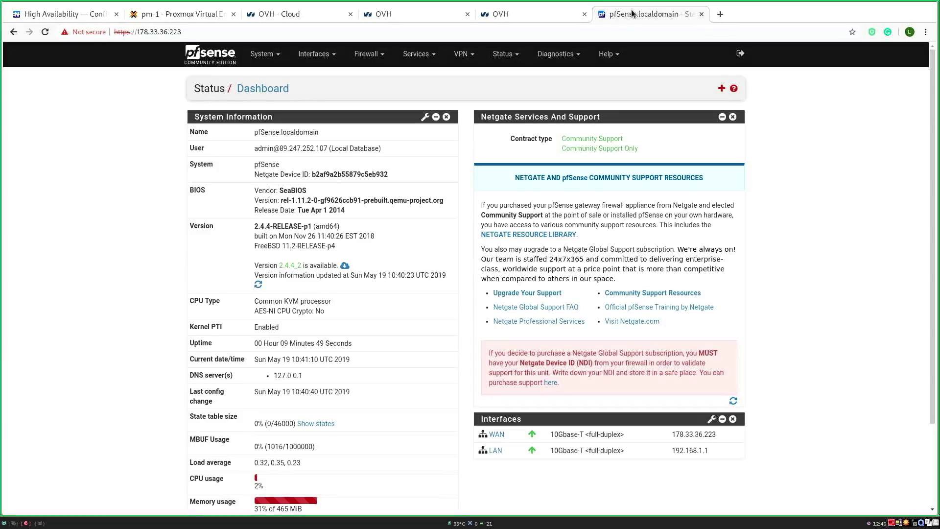
click(314, 54)
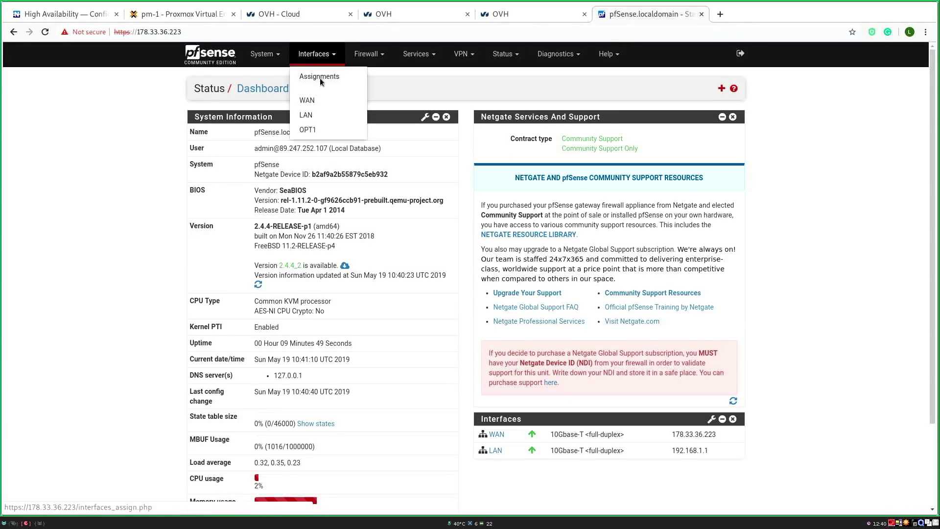
click(320, 100)
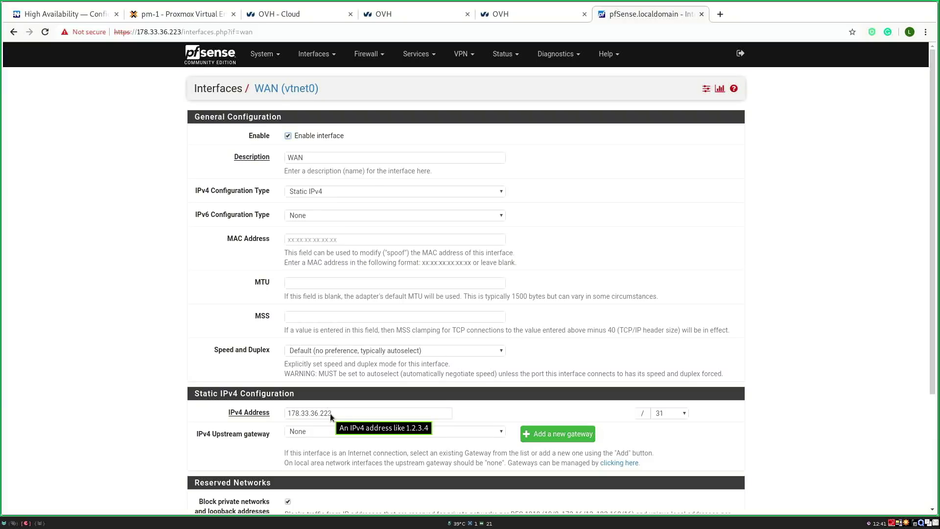
click(669, 412)
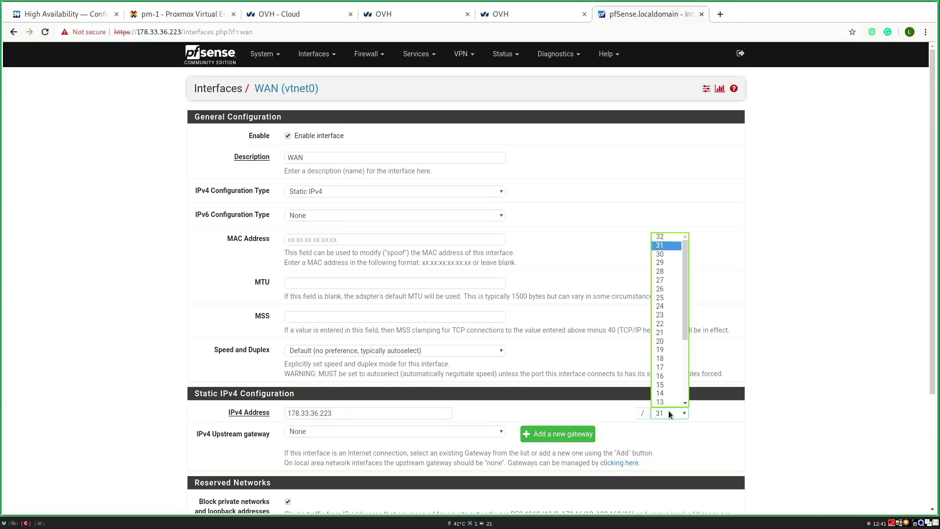
click(664, 237)
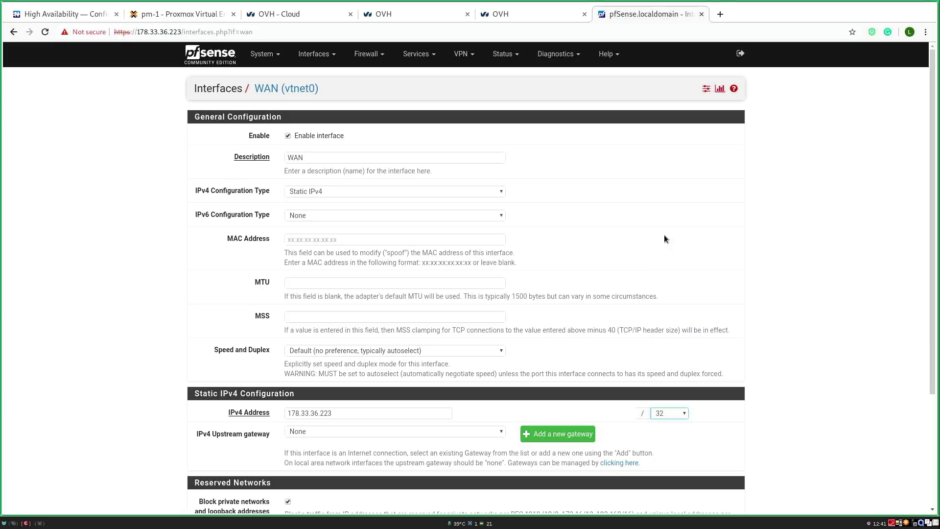
scroll(661, 415, down, 5)
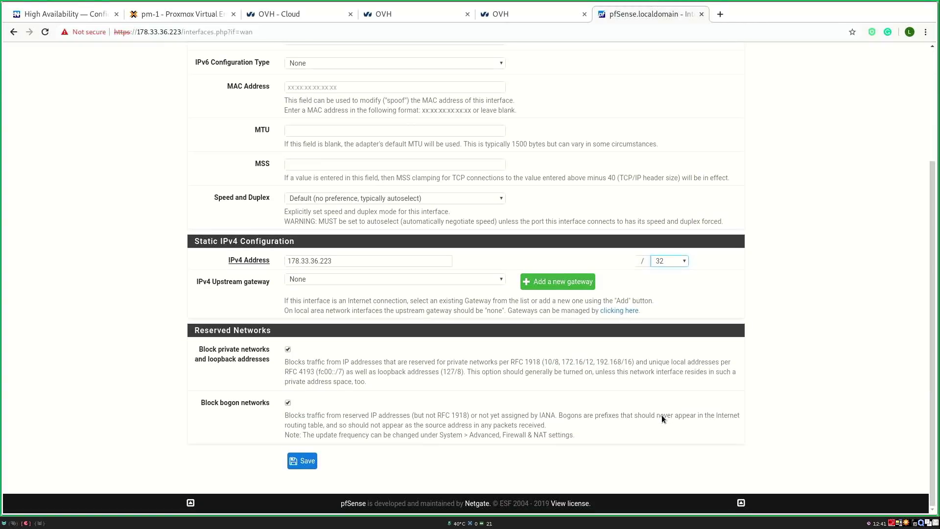
click(299, 460)
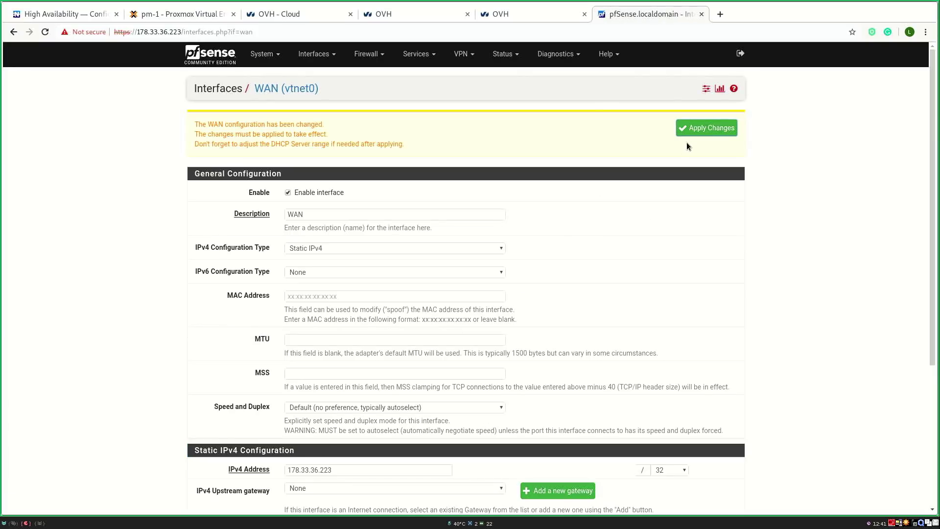
click(277, 58)
Step: Start a new gateway under System > Routing > Gateways named default_gateway
click(272, 162)
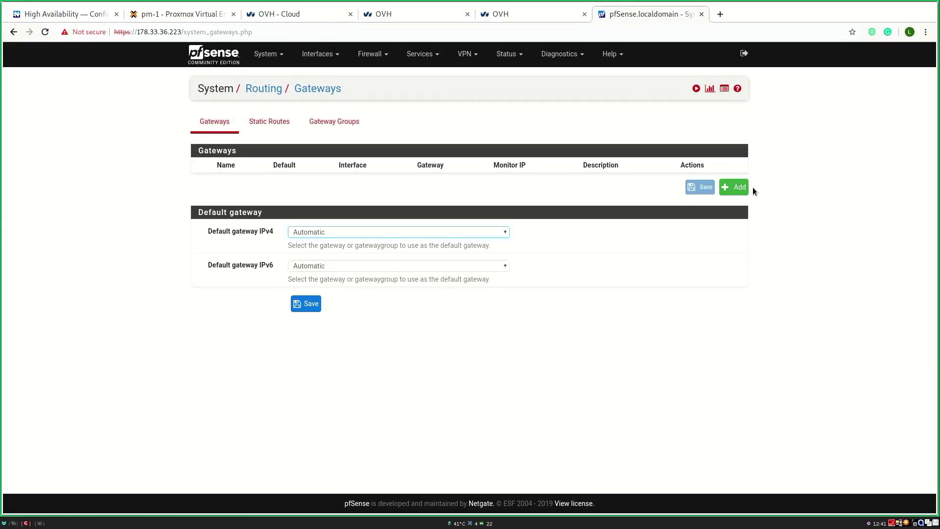
click(739, 187)
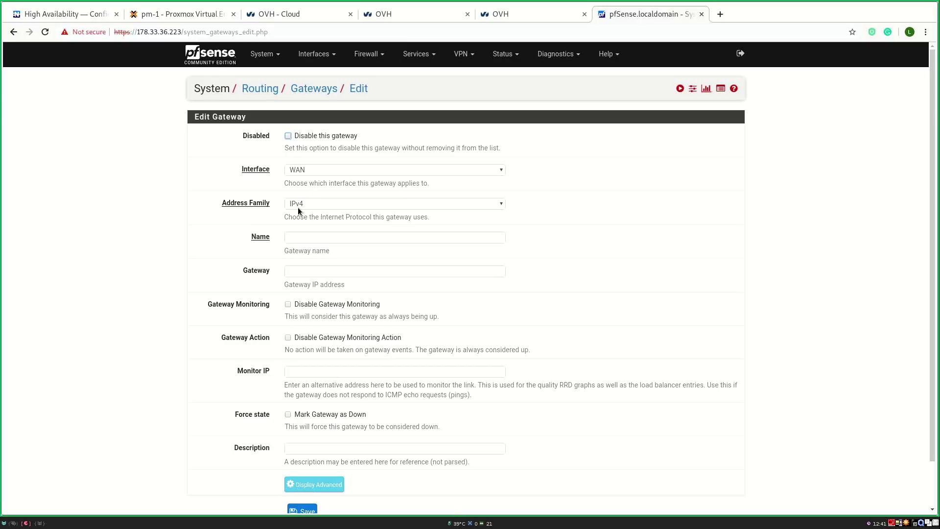
click(307, 237)
text(default_gateway)
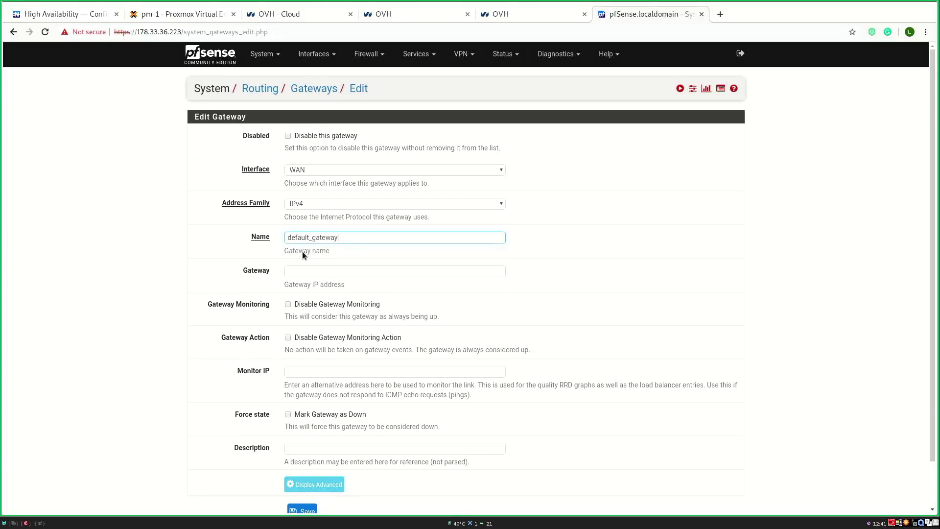
click(308, 279)
click(298, 273)
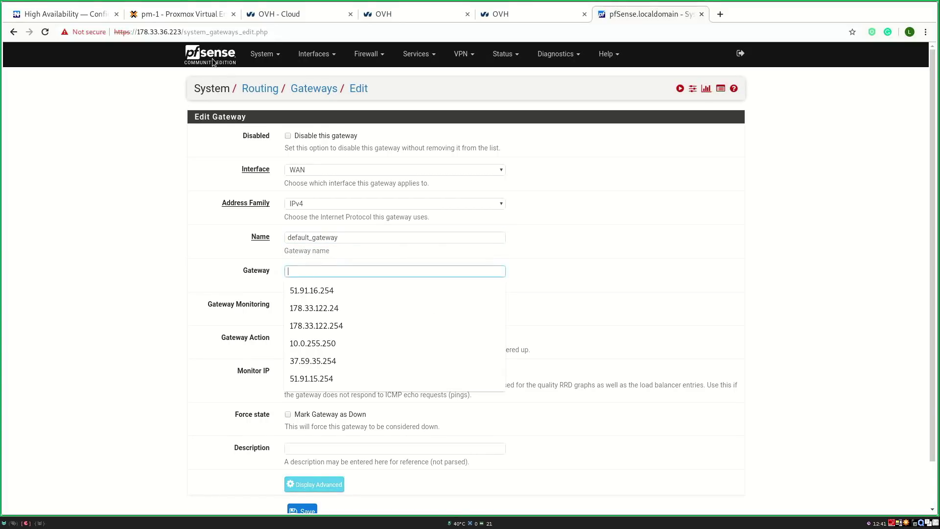
Step: Copy 51.91.15.254 from Proxmox, use it as gateway and monitor IP, and save
click(183, 14)
click(119, 32)
drag(119, 32, 157, 32)
key(ctrl+c)
click(646, 14)
key(ctrl+v)
click(295, 371)
key(ctrl+v)
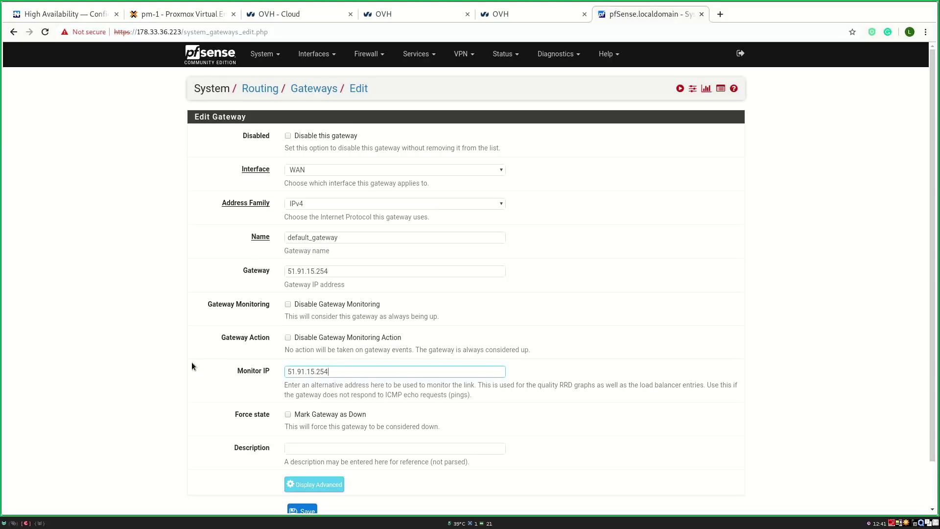
scroll(192, 362, down, 2)
click(301, 461)
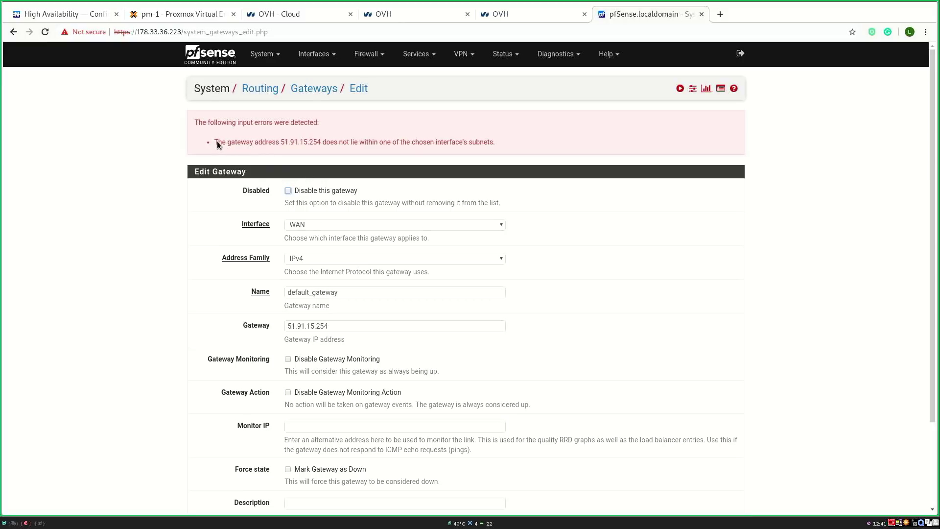
Step: After the subnet error, enable the non-local gateway option under Advanced and save again
drag(217, 141, 463, 148)
click(292, 150)
scroll(331, 156, down, 3)
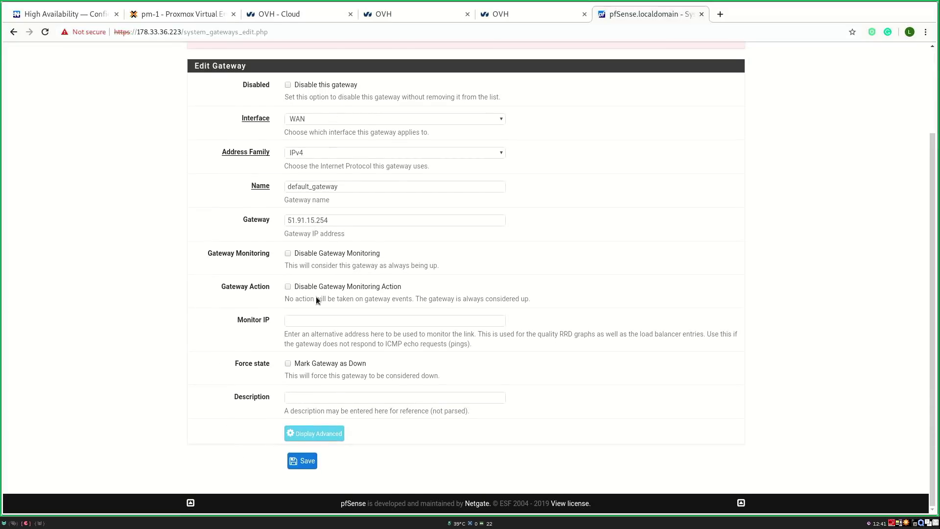
click(311, 434)
scroll(310, 430, down, 10)
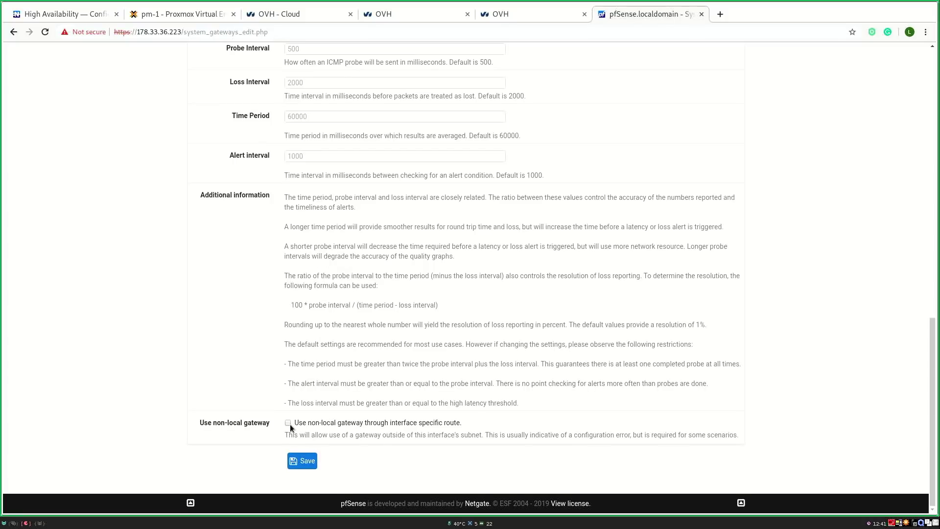
click(307, 462)
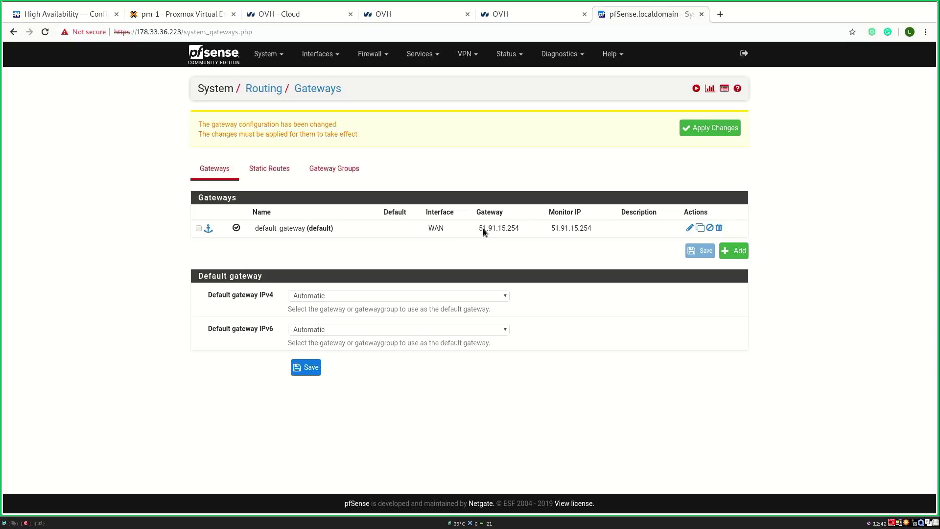
click(526, 228)
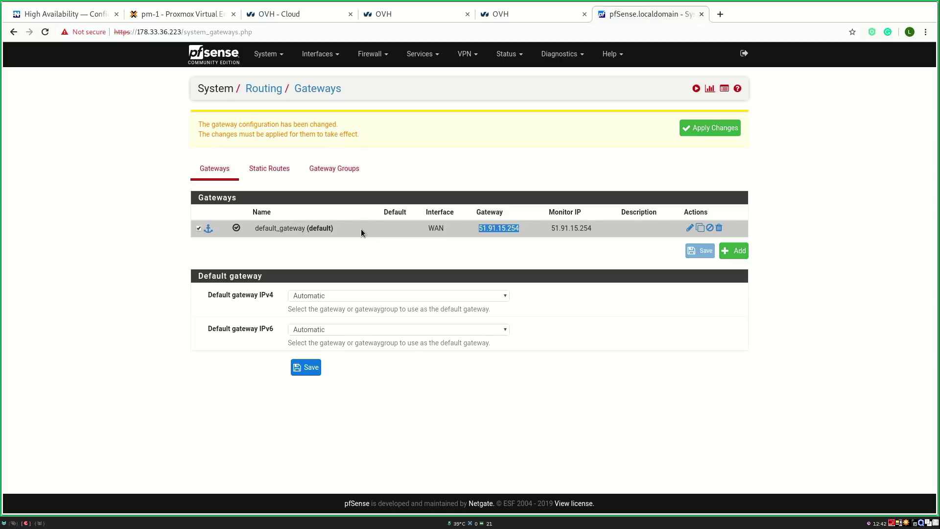
click(265, 54)
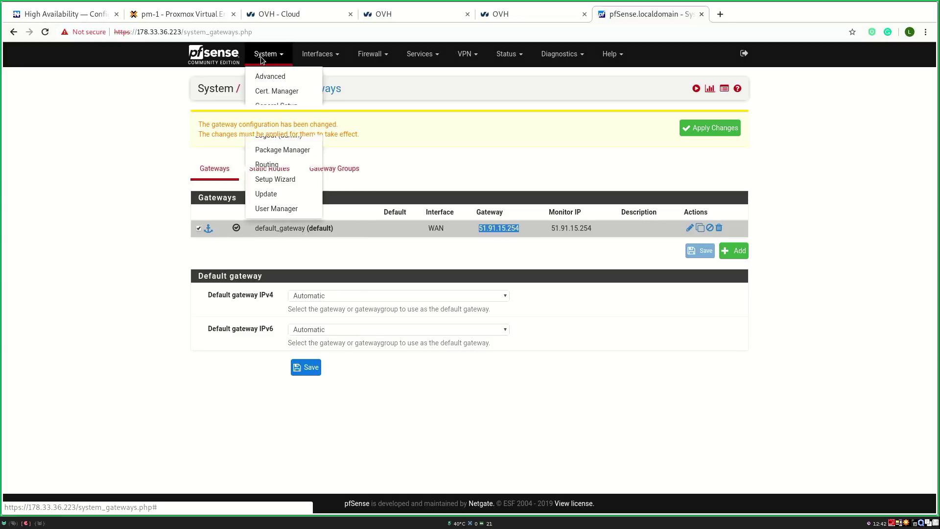
Step: Find the Shellcmd package in Available Packages and install it
click(280, 151)
click(304, 126)
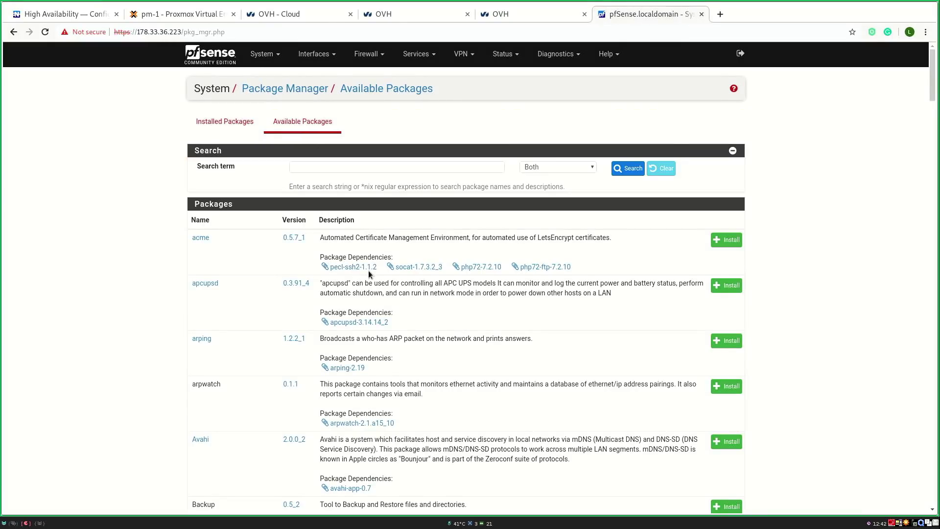
key(ctrl+f)
text(shellcmd)
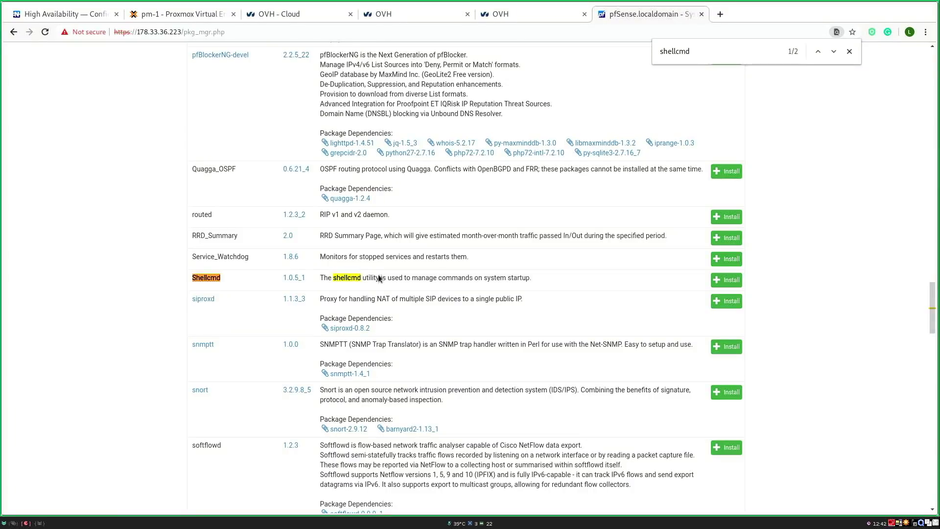
click(727, 280)
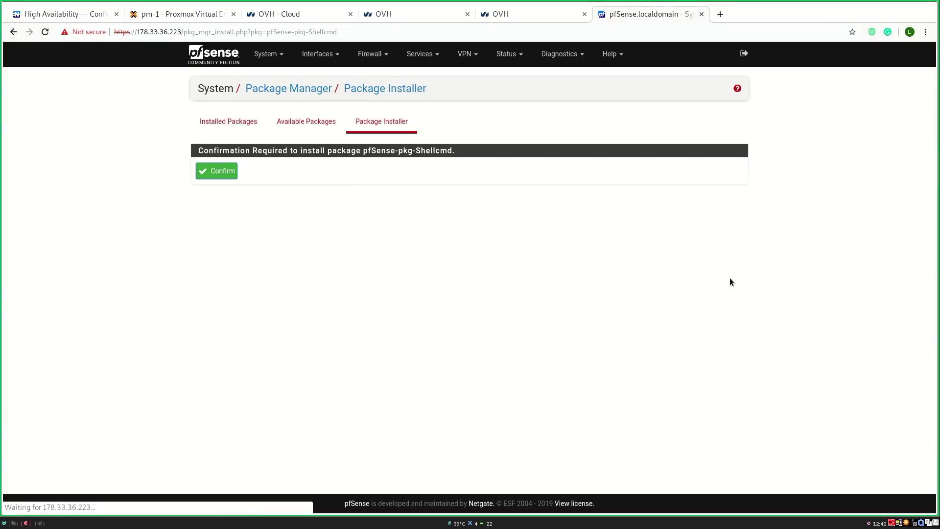
click(228, 173)
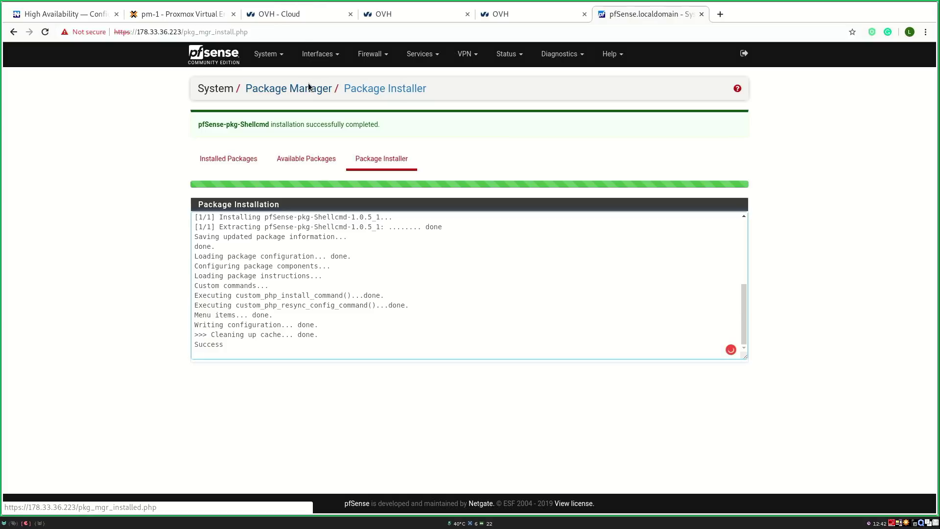
Step: Open the Shellcmd settings, then rerun pfctl -d in the Proxmox console to disable pf
click(412, 55)
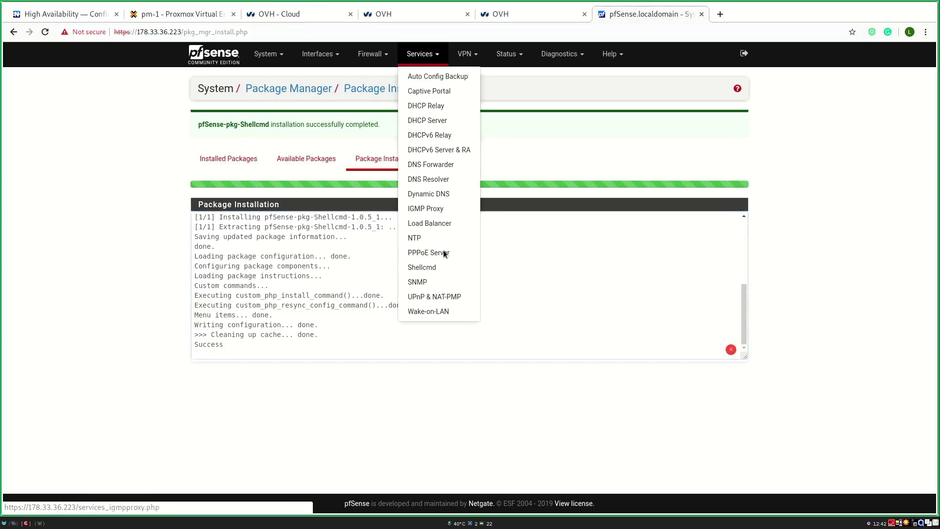
click(432, 269)
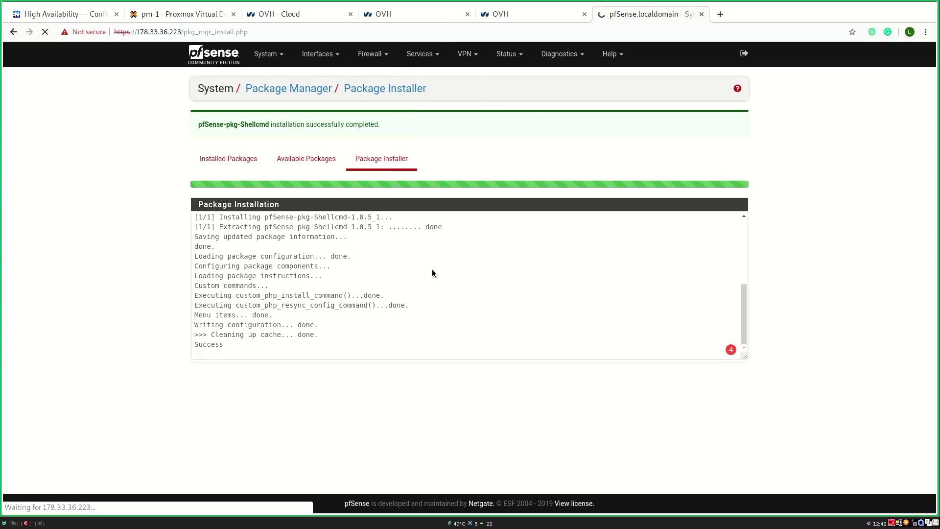
click(178, 13)
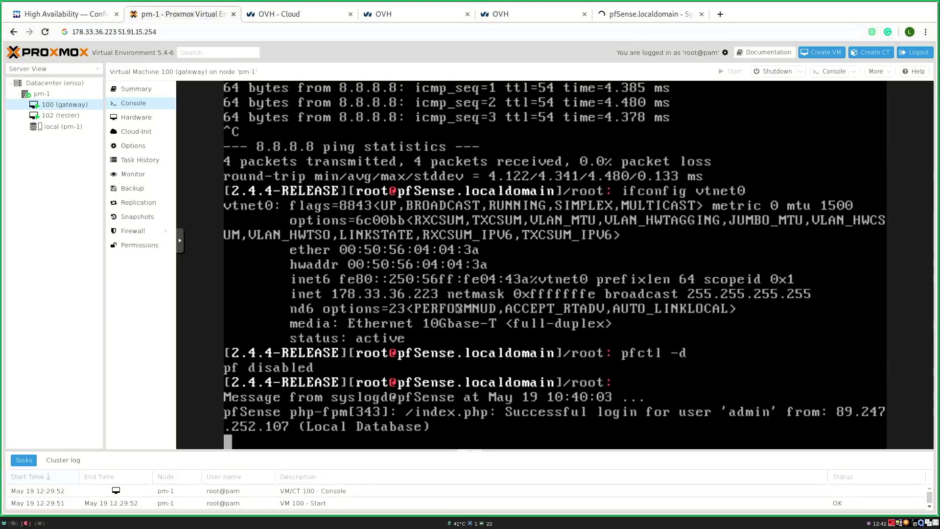
key(Return)
text(pfctl -d)
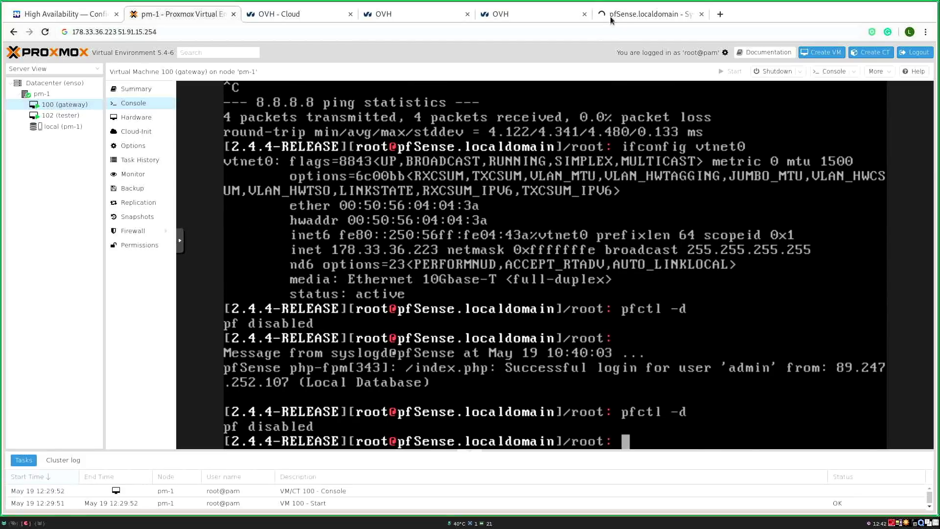
click(610, 17)
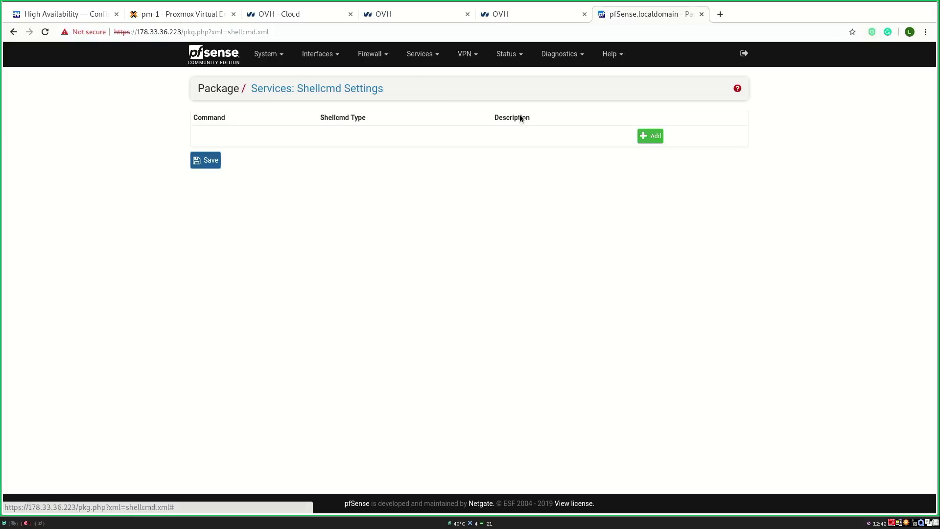
Step: Add and save the Shellcmd command 'route add -inet 51.91.15.218/32 -link -iface vtnet0'
click(650, 136)
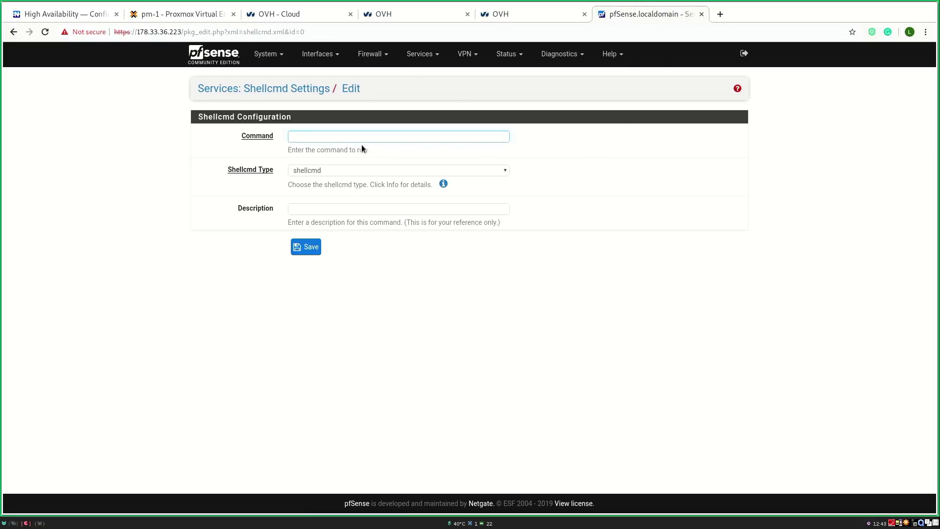
click(351, 141)
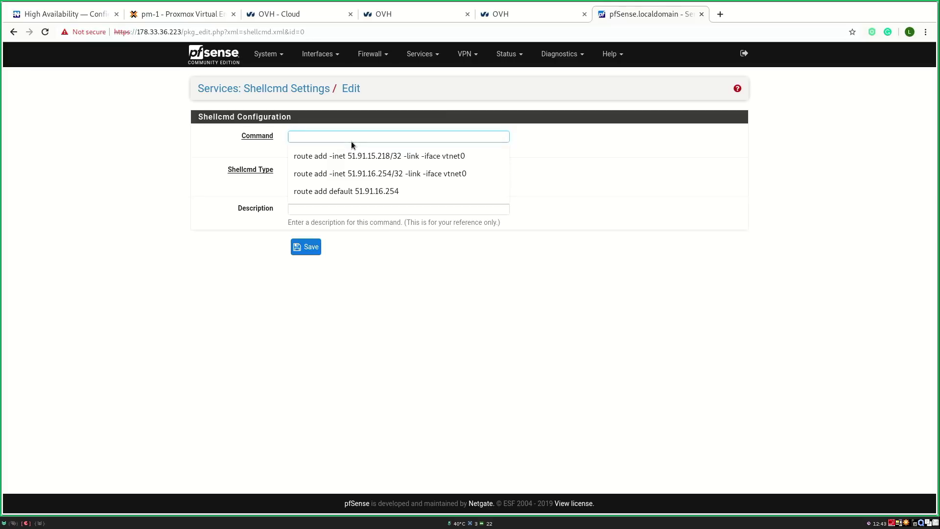
click(360, 156)
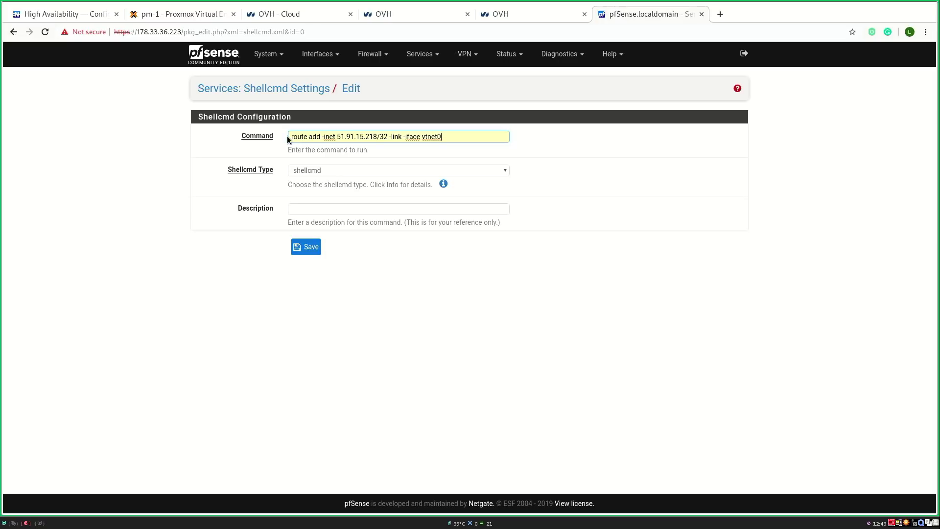
drag(290, 136, 459, 139)
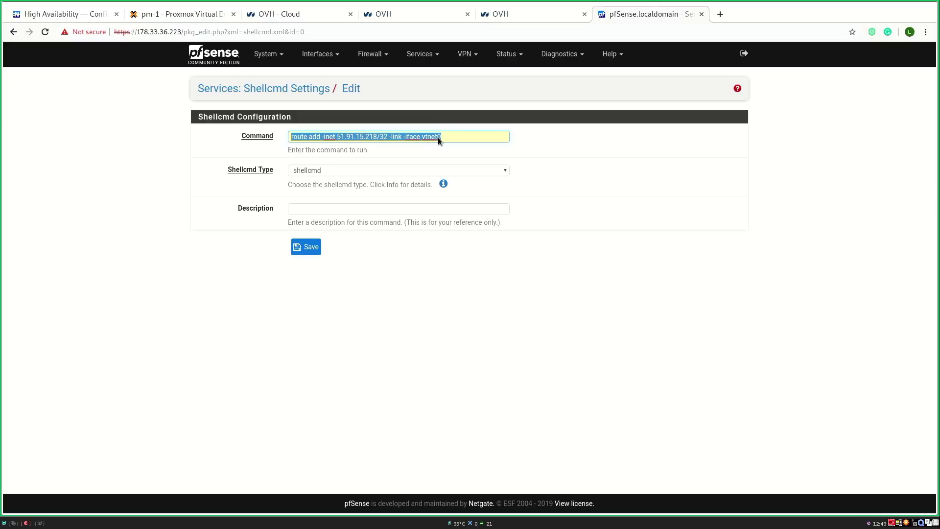
click(316, 247)
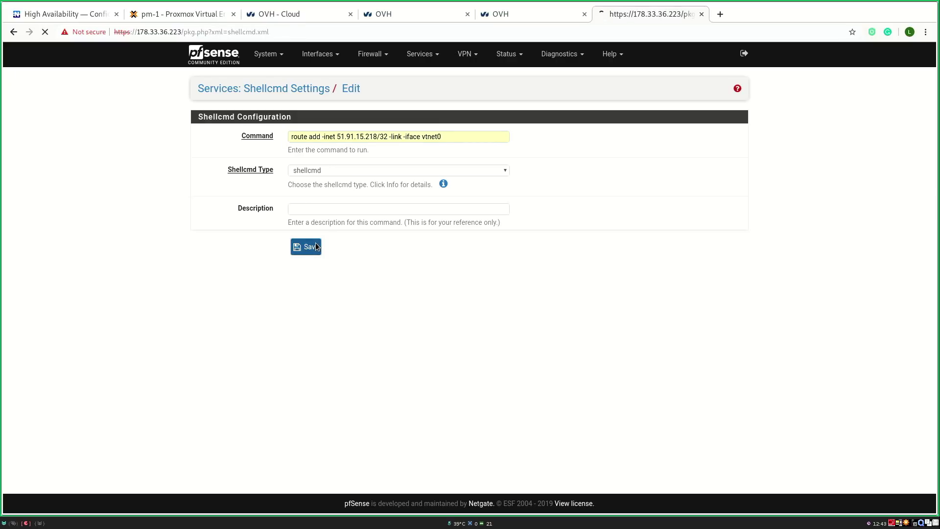
click(274, 54)
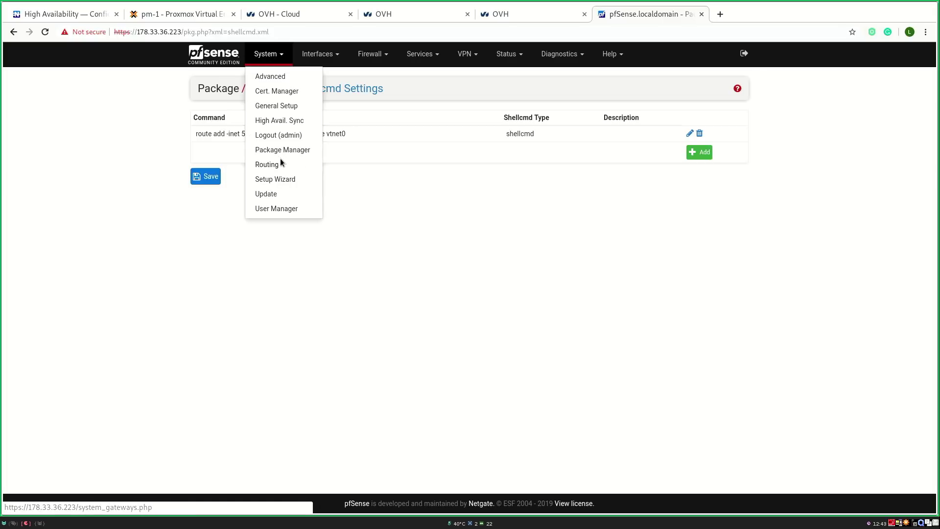
click(294, 163)
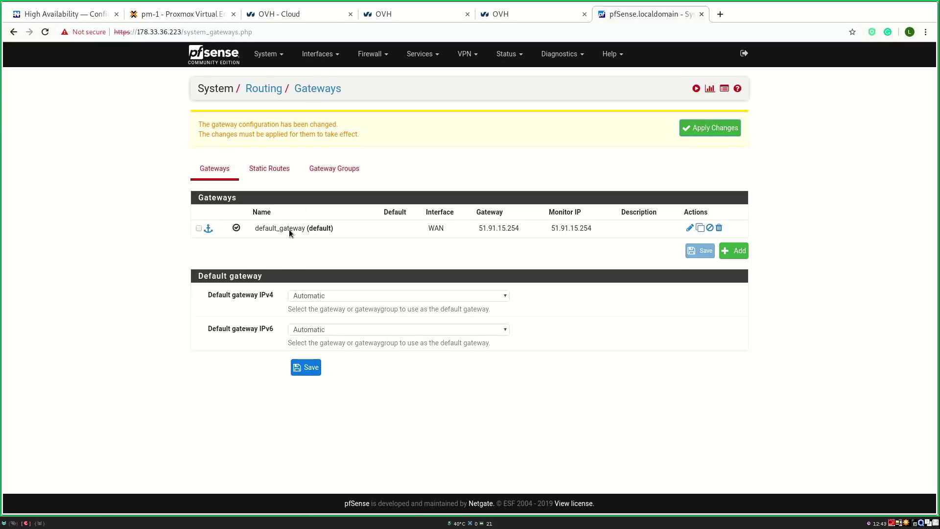
Step: Apply the pending gateway changes and open the WAN interface settings
drag(479, 229, 520, 228)
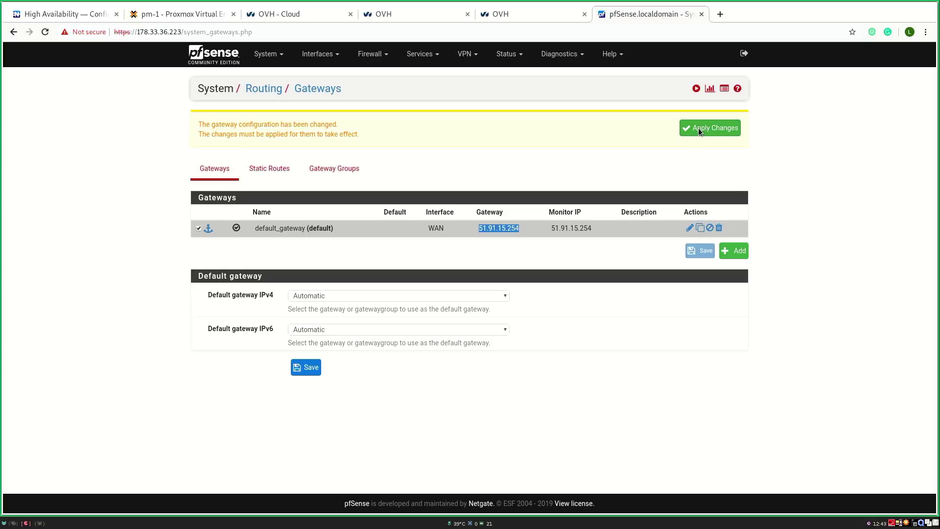
click(698, 128)
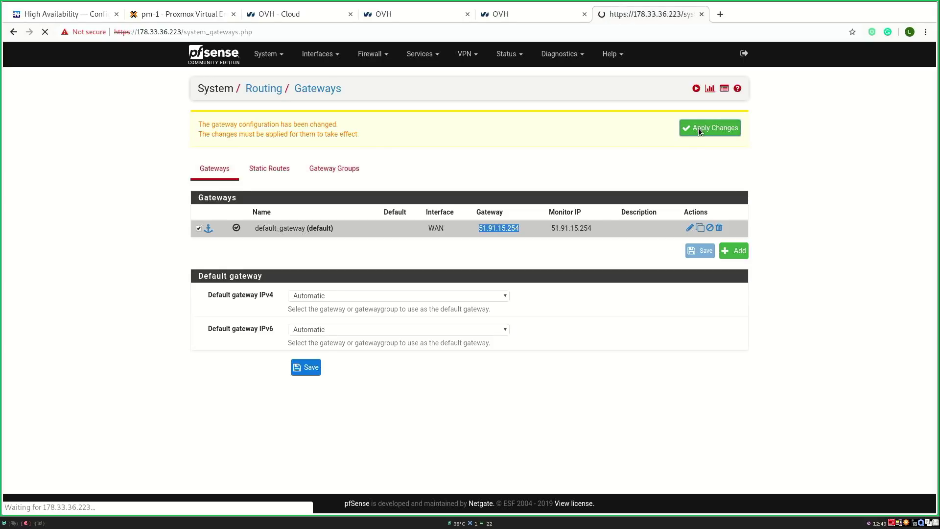
click(320, 55)
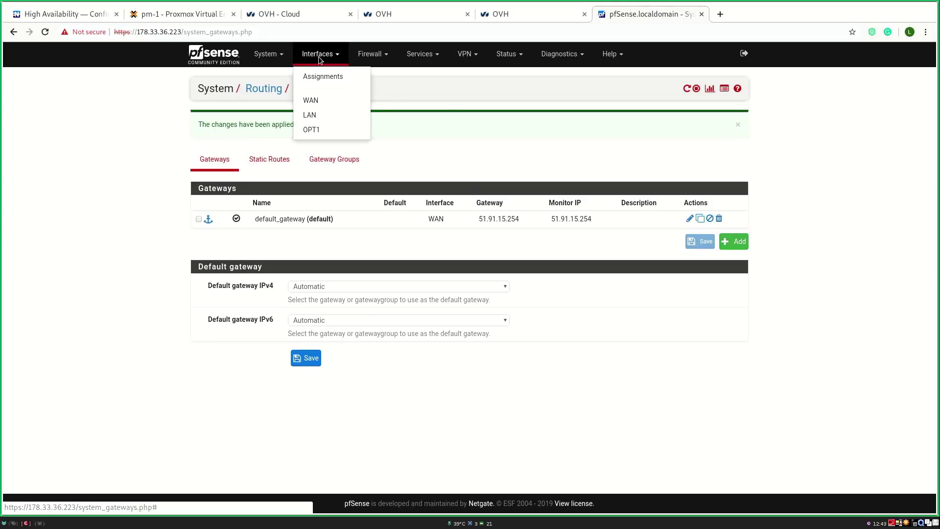
click(320, 98)
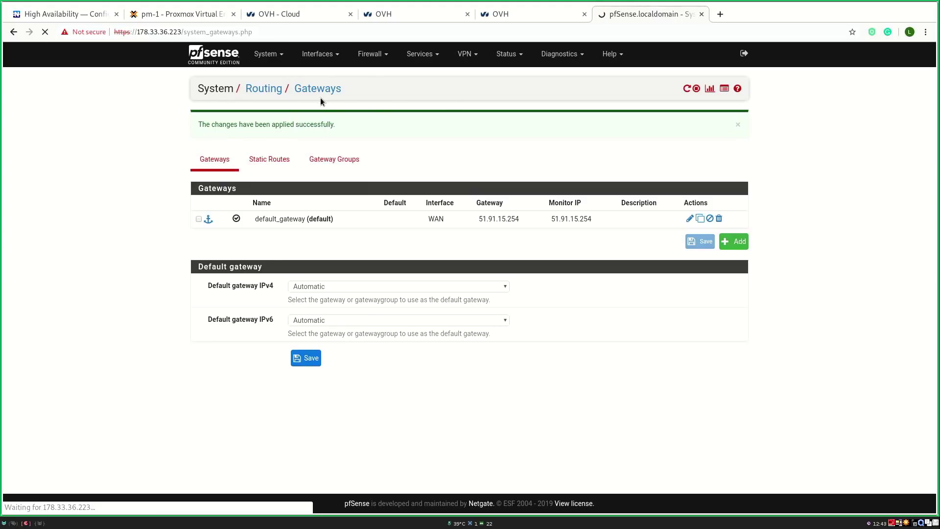
Step: Rerun pfctl -d in the gateway VM's console to disable the packet filter
click(183, 13)
key(Up)
key(Return)
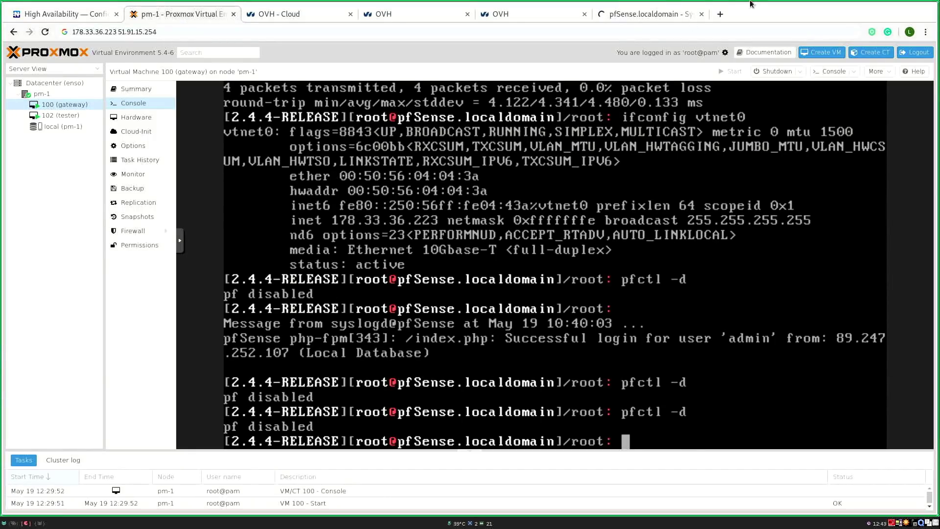
Step: Apply the pending WAN interface changes and disable the packet filter again with pfctl -d
click(647, 13)
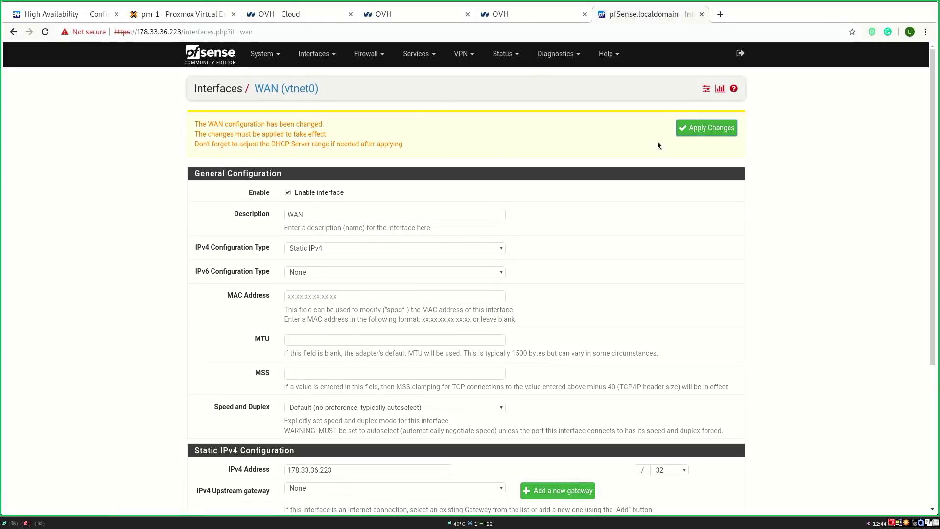
click(700, 128)
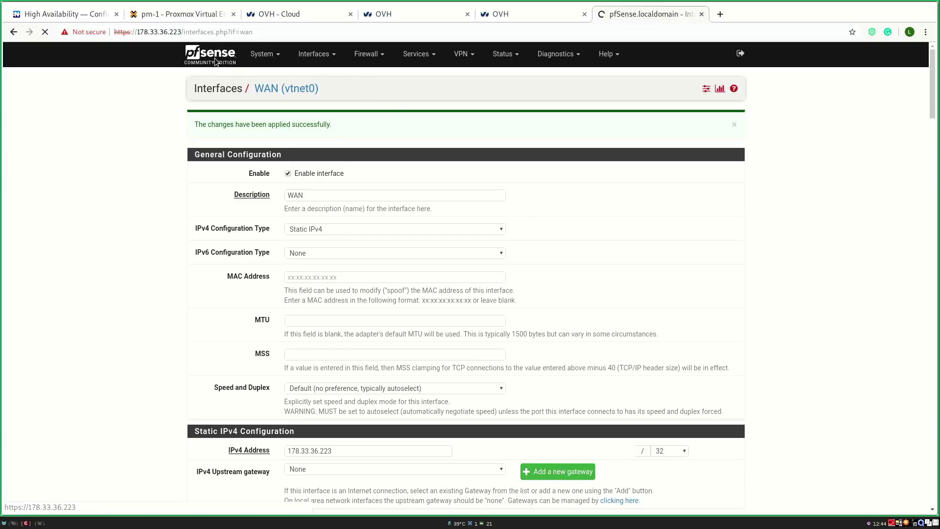
click(210, 15)
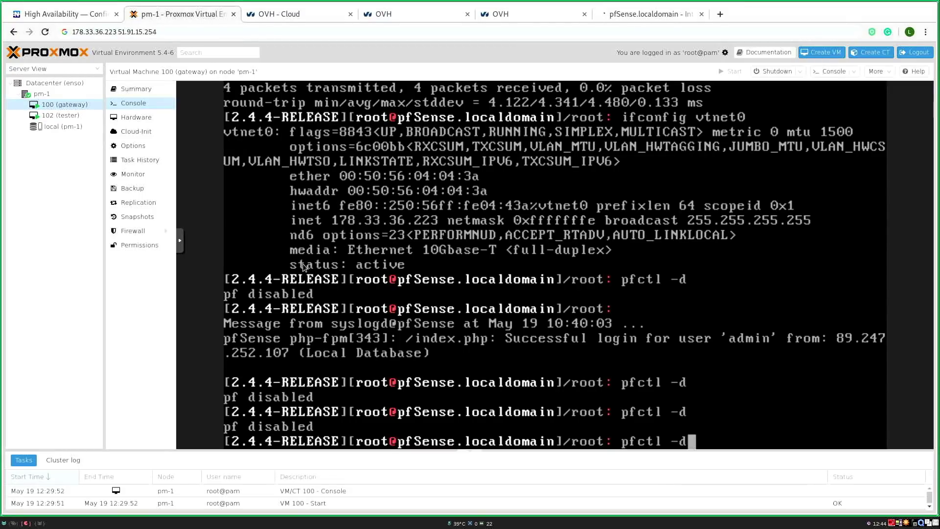
key(Return)
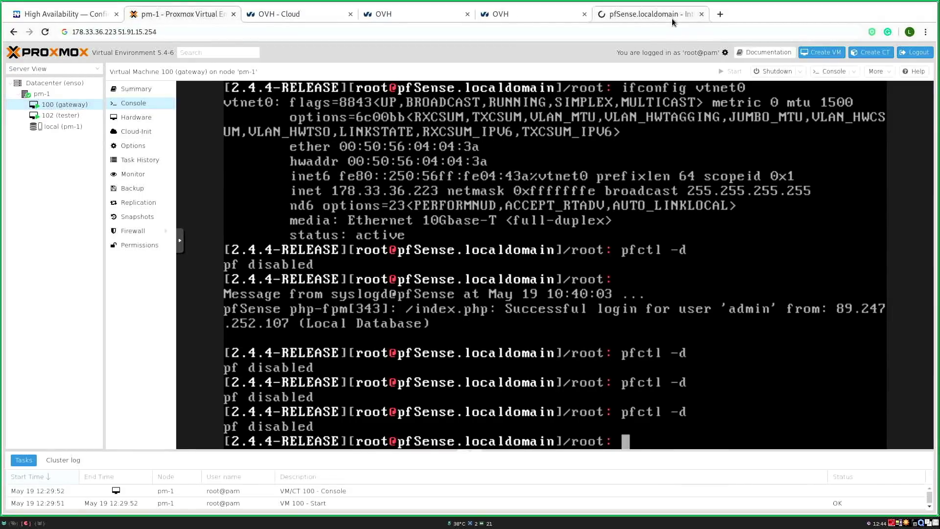
Step: Open Firewall > Rules, then load ifconfig.co in a new tab to see the public IP
click(672, 20)
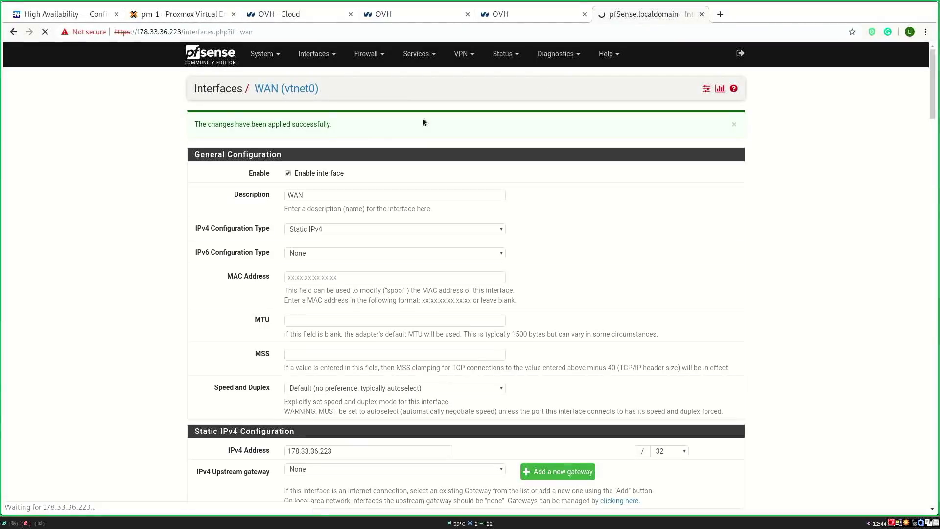
click(359, 58)
click(367, 103)
key(ctrl+t)
text(if)
key(Return)
drag(96, 97, 247, 96)
right_click(233, 97)
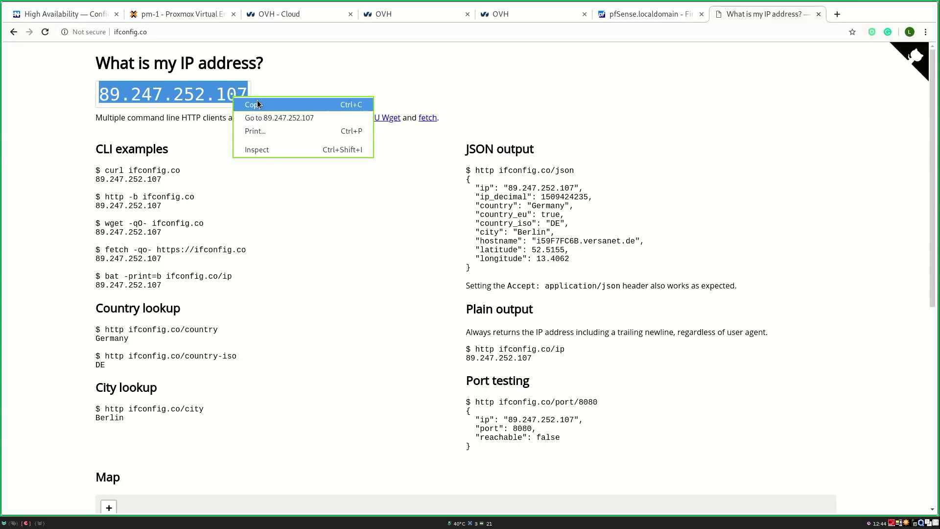
click(257, 104)
click(644, 15)
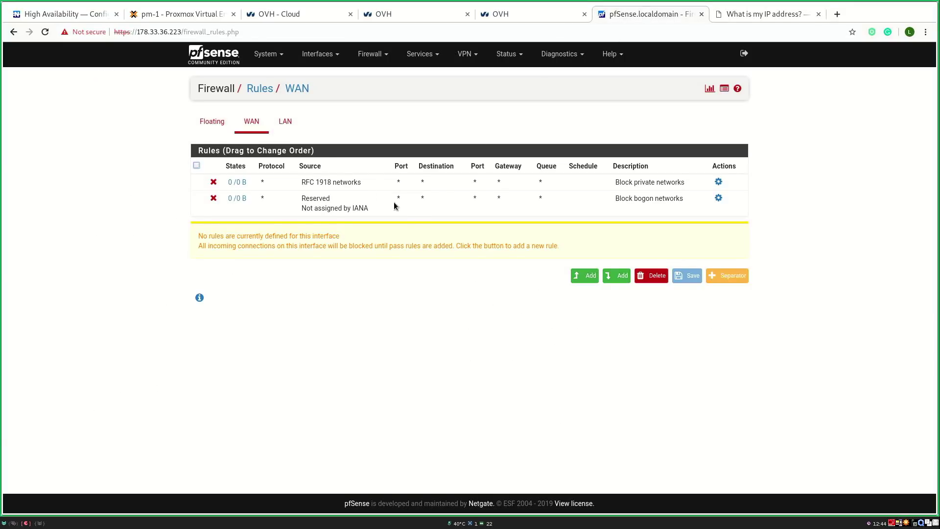
click(589, 275)
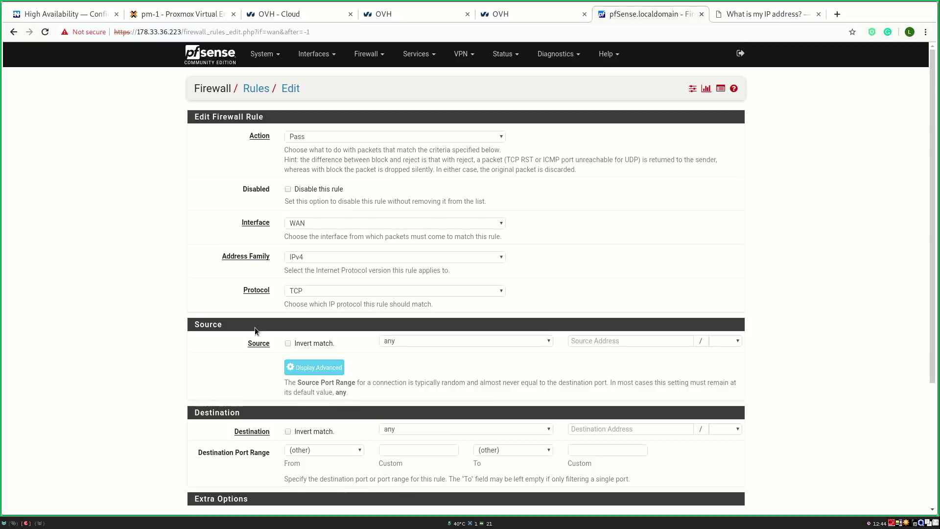
scroll(254, 327, down, 2)
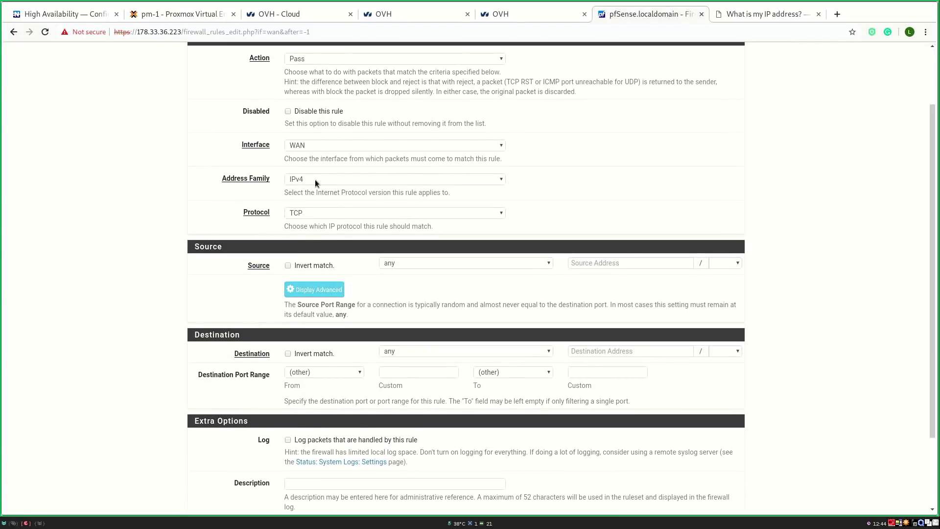
click(408, 266)
click(412, 282)
click(602, 263)
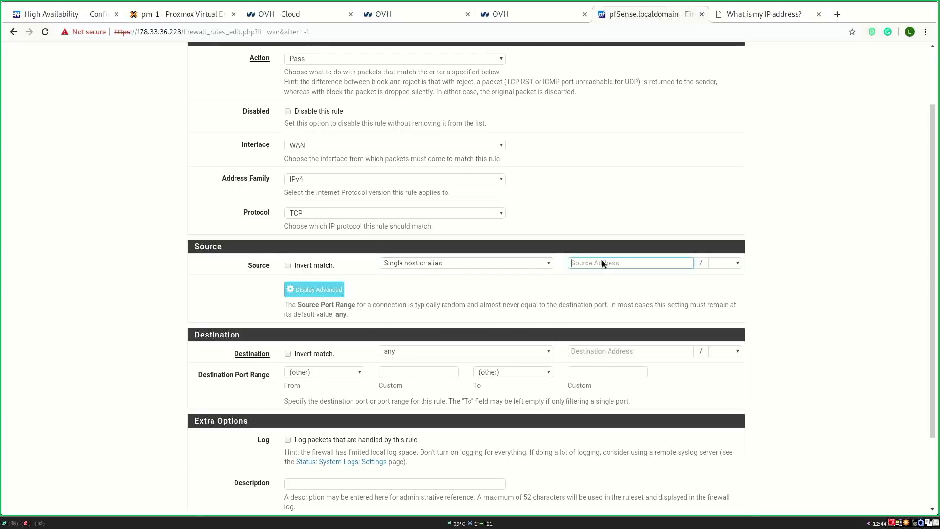
scroll(437, 311, down, 2)
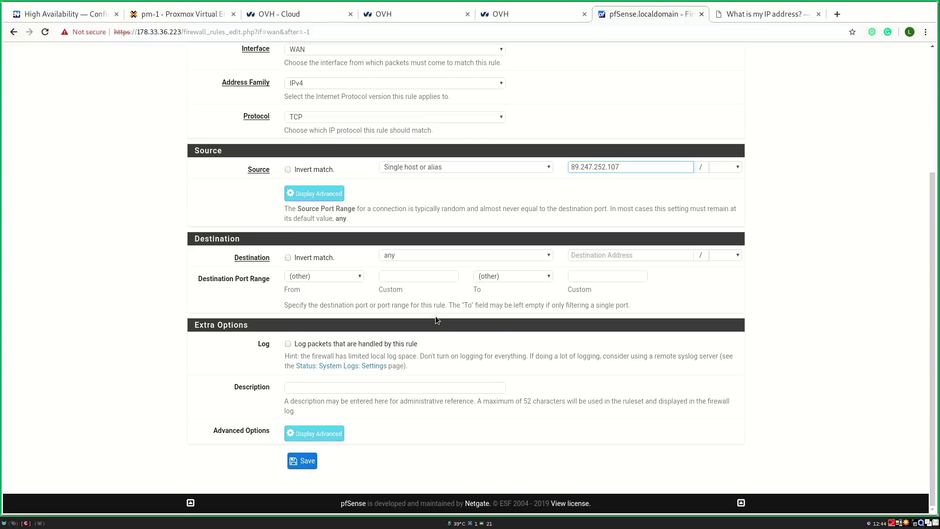
click(298, 463)
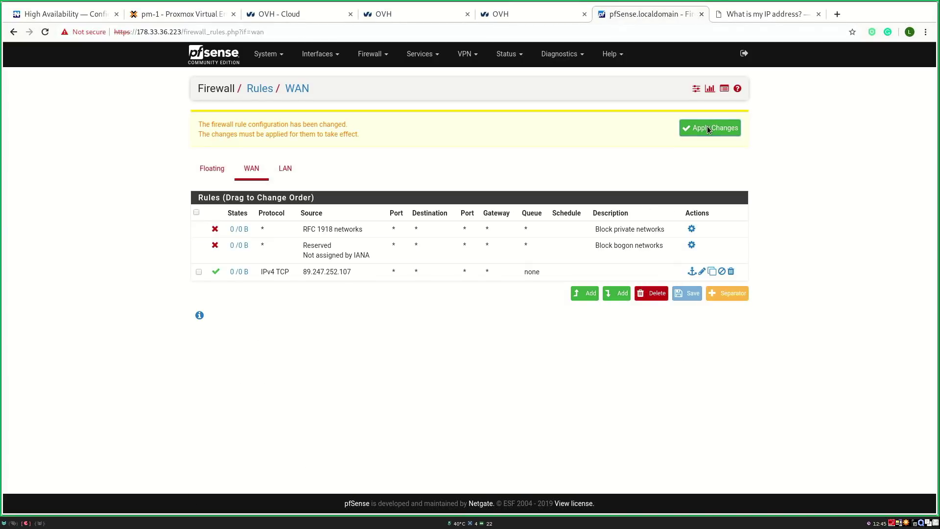
click(707, 127)
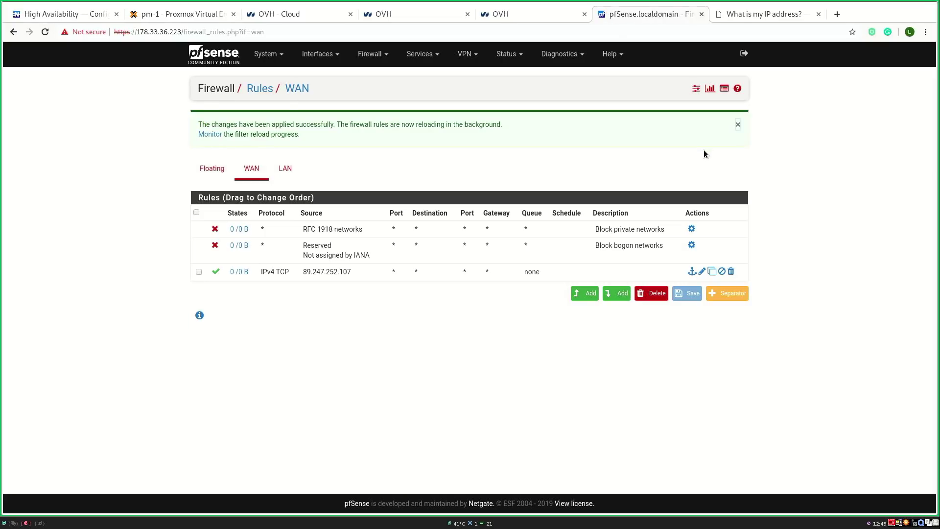
click(230, 58)
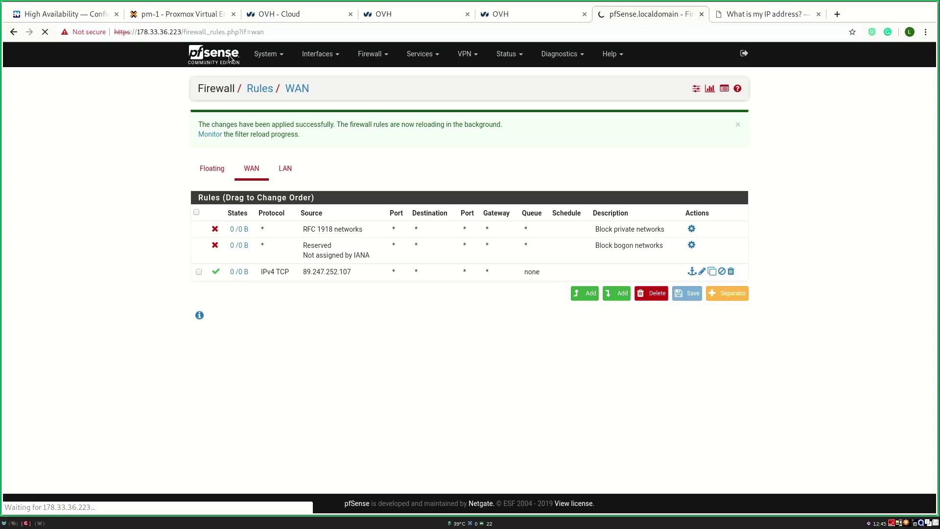
Step: Load the pfSense login page in a private window to test access, then close it
drag(181, 31, 114, 32)
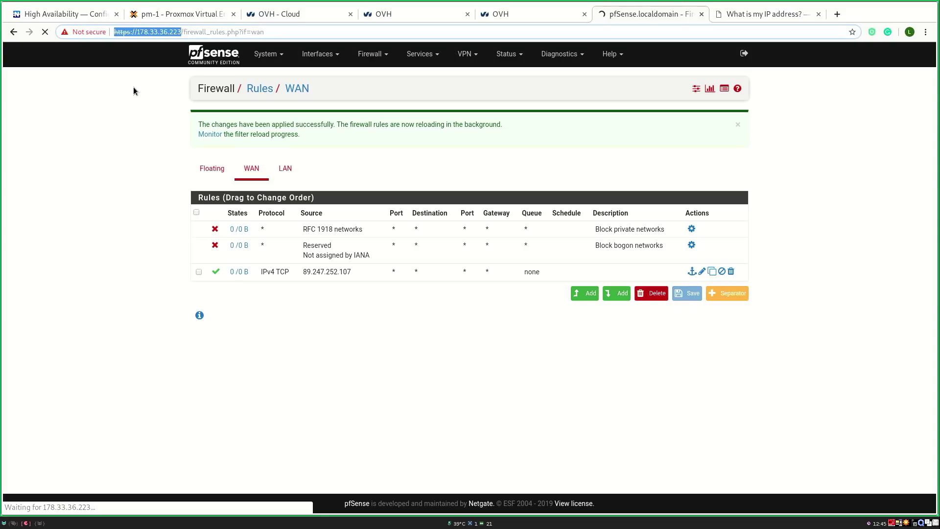
key(ctrl+c)
key(ctrl+shift+n)
key(ctrl+v)
key(Return)
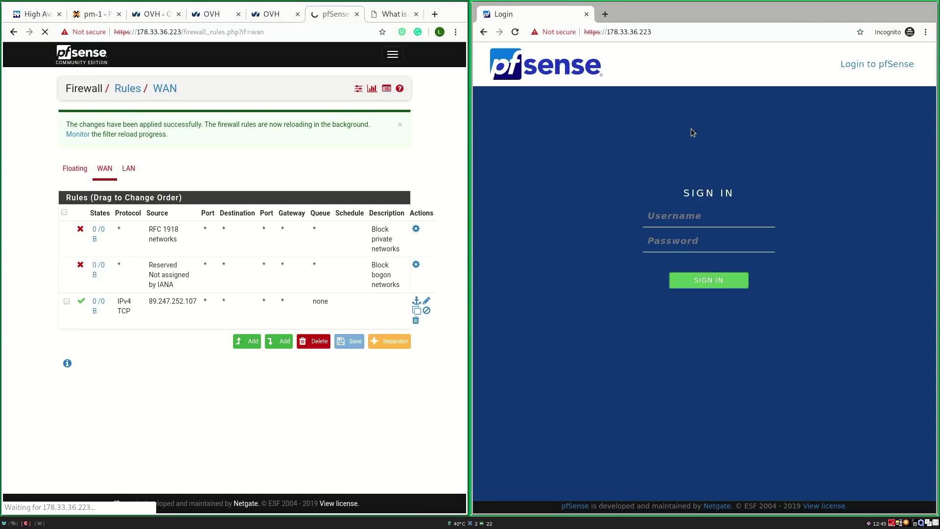
key(ctrl+w)
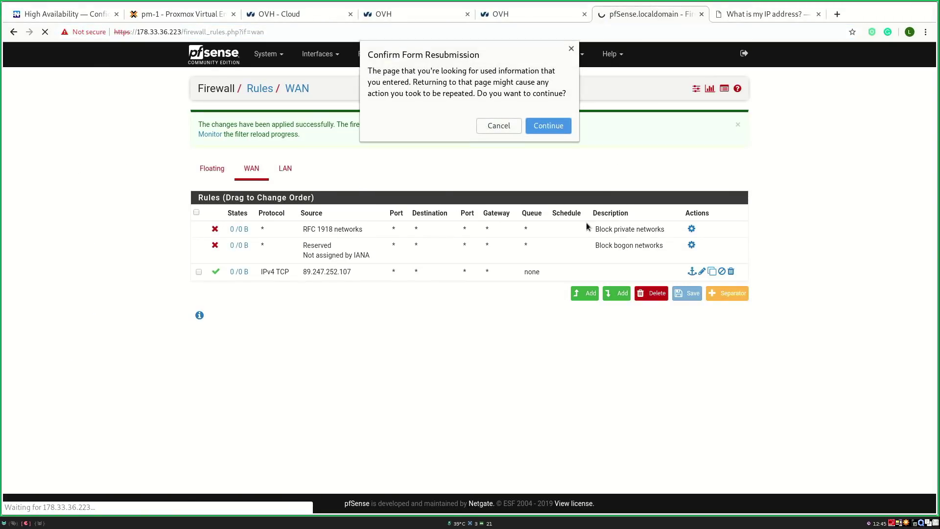
Step: Cancel the form resubmission and reload the WAN firewall rules page
click(501, 125)
click(480, 30)
key(Return)
click(480, 30)
key(Return)
Step: Reopen firewall_rules.php?if=wan in a fresh tab to see traffic on the 89.247.252.107 rule
click(480, 32)
key(ctrl+c)
key(ctrl+w)
key(ctrl+t)
key(ctrl+v)
key(Return)
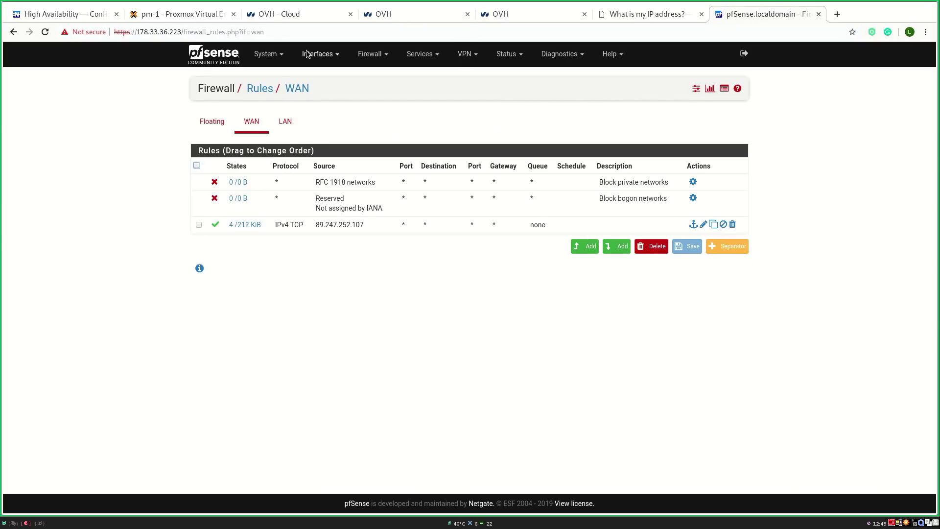
Step: Start and confirm the pfSense update from 2.4.4_1 to 2.4.4_2 from the Dashboard notice
click(227, 56)
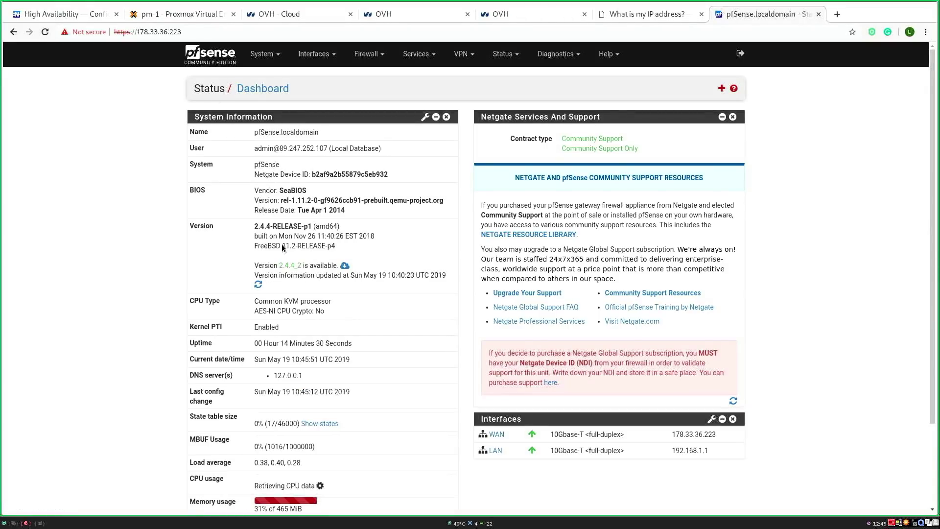
drag(277, 265, 322, 270)
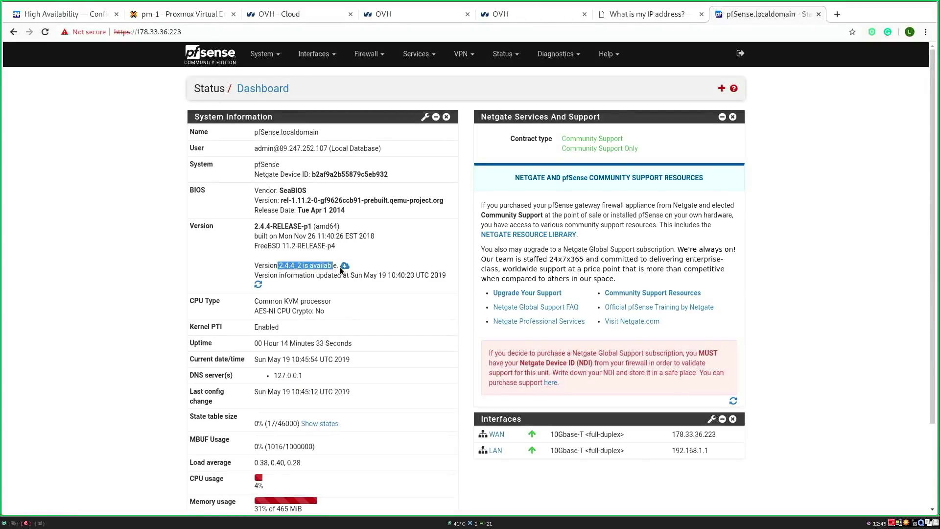
click(345, 266)
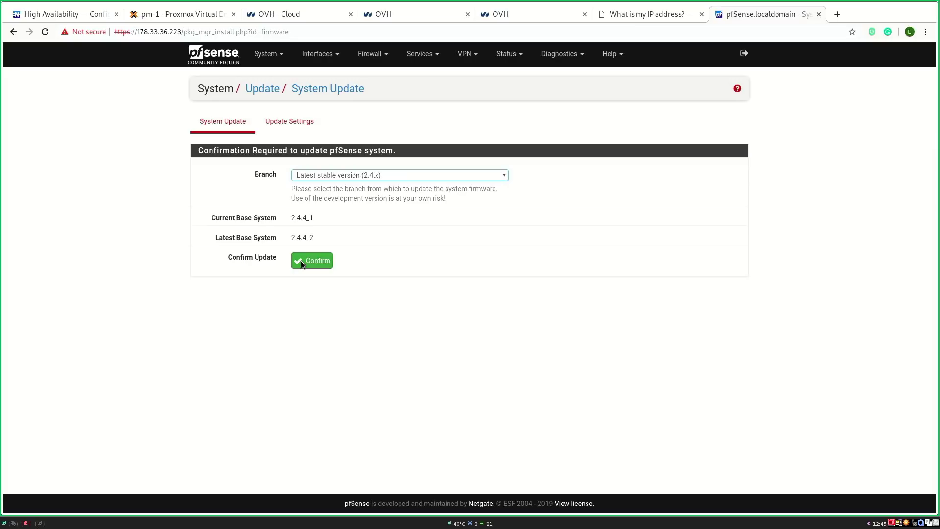
click(301, 262)
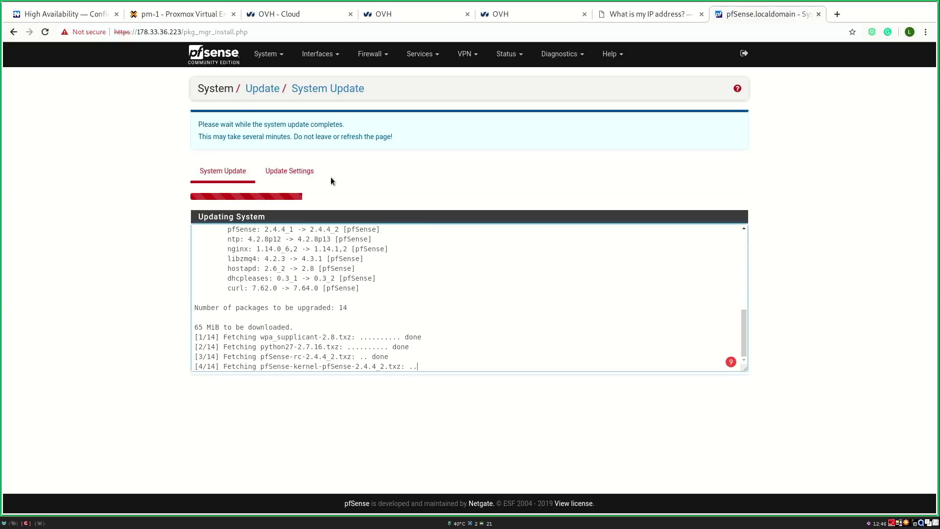
click(166, 14)
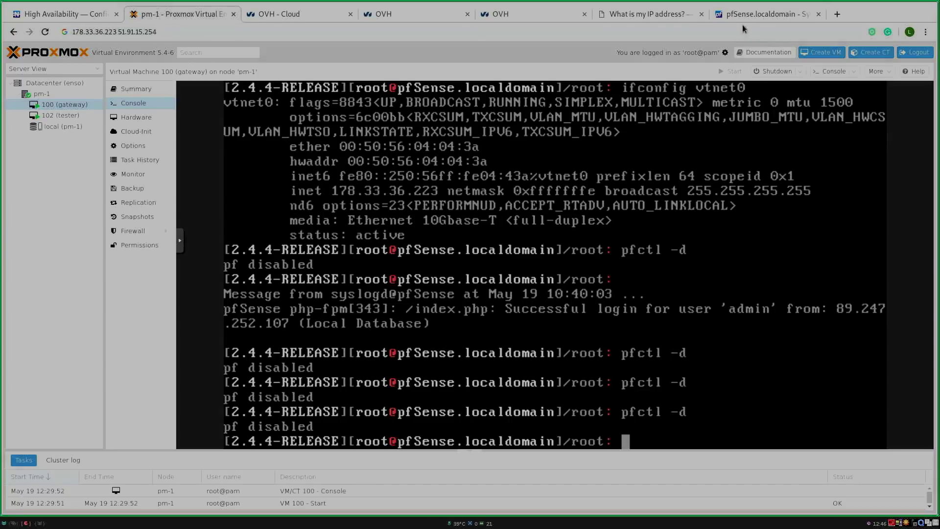
Step: From VM 100's pfSense shell (option 8), ping 8.8.8.8 and check the updated pfSense page
click(739, 16)
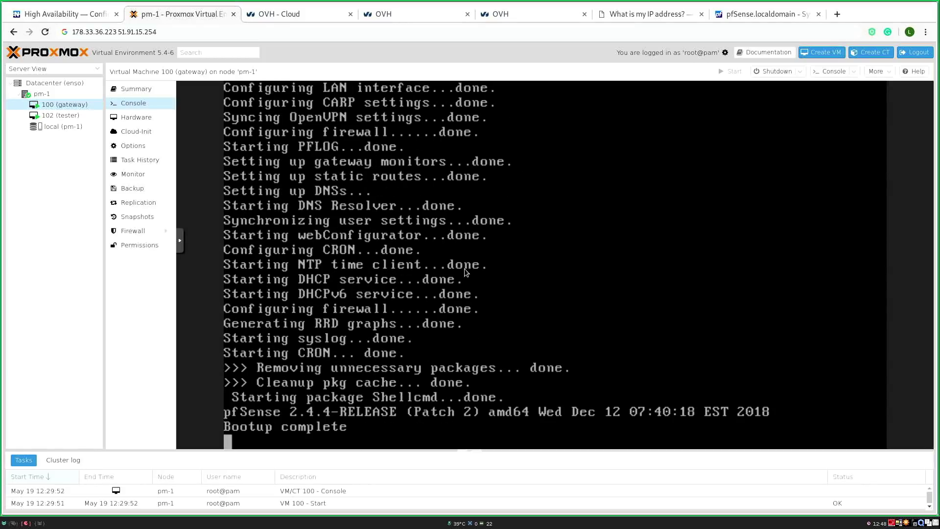
text(8)
key(Return)
text(ping 8.8.8.8)
key(Return)
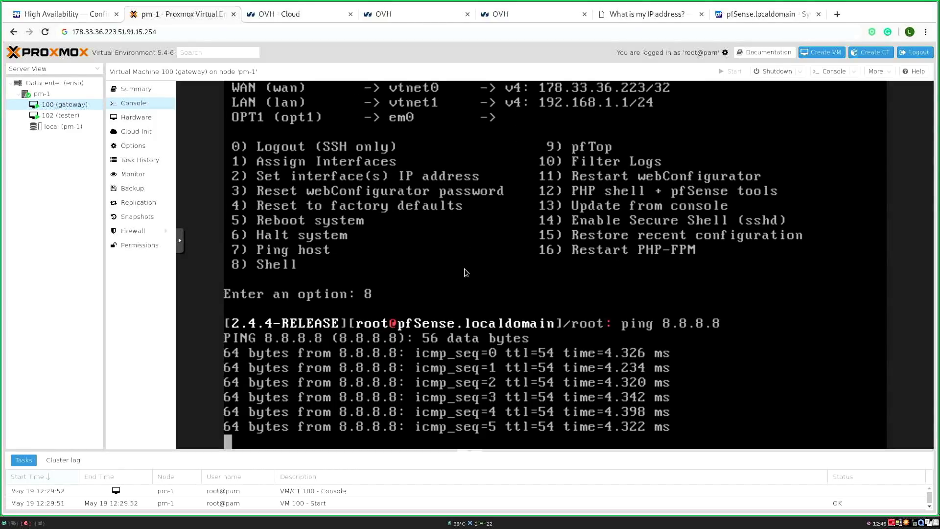
key(ctrl+c)
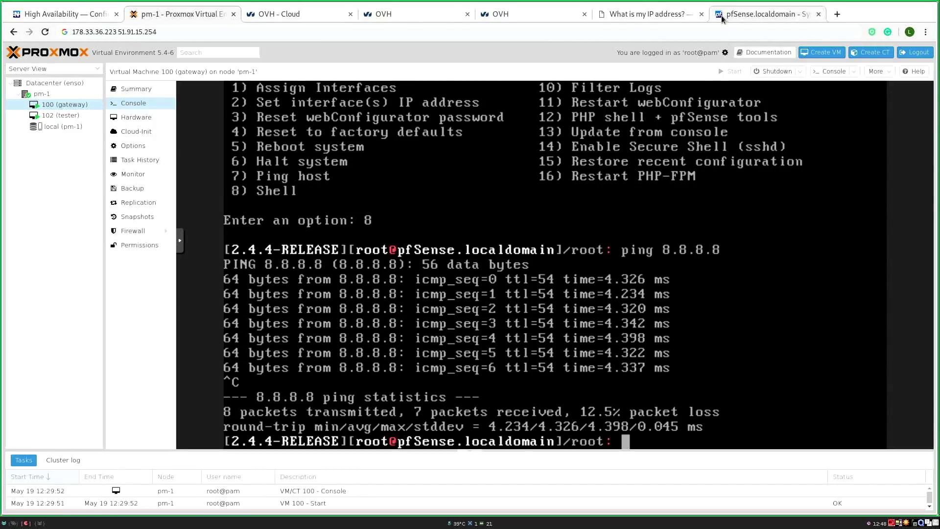
click(721, 19)
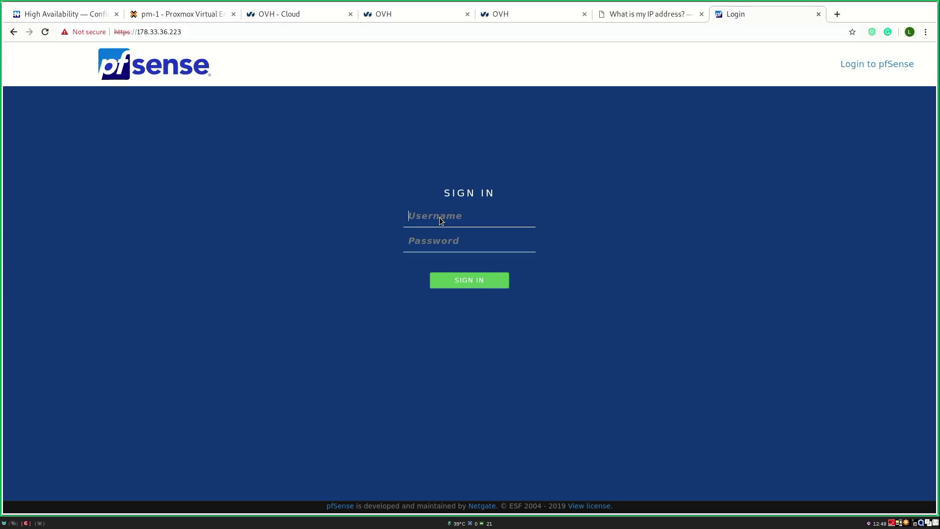
click(182, 17)
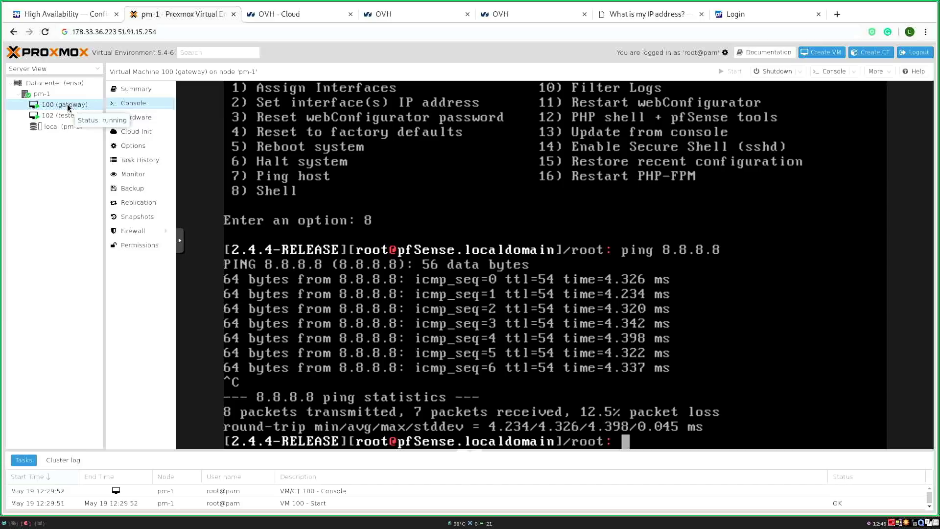
Step: In OVH's Manage IPs list, locate failover IP 5.196.144.148 and select its virtual MAC
click(323, 14)
click(427, 20)
click(509, 16)
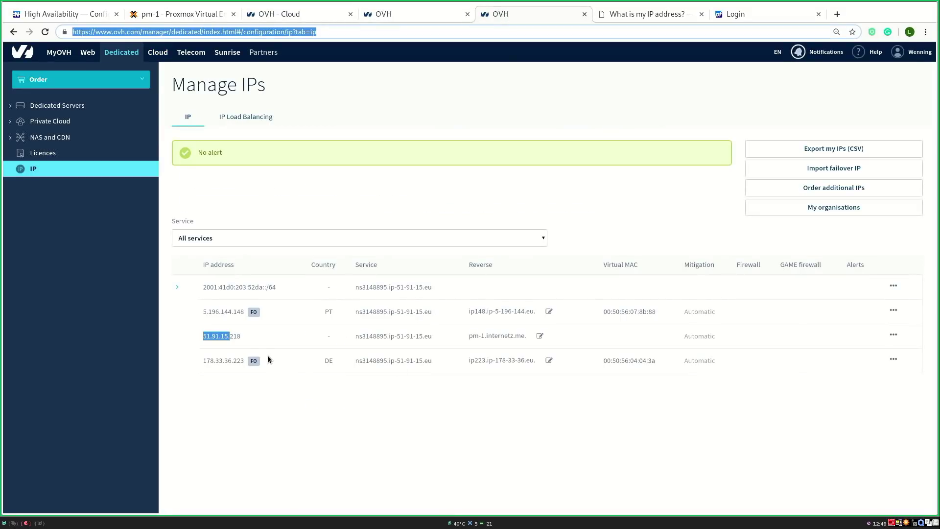
click(222, 310)
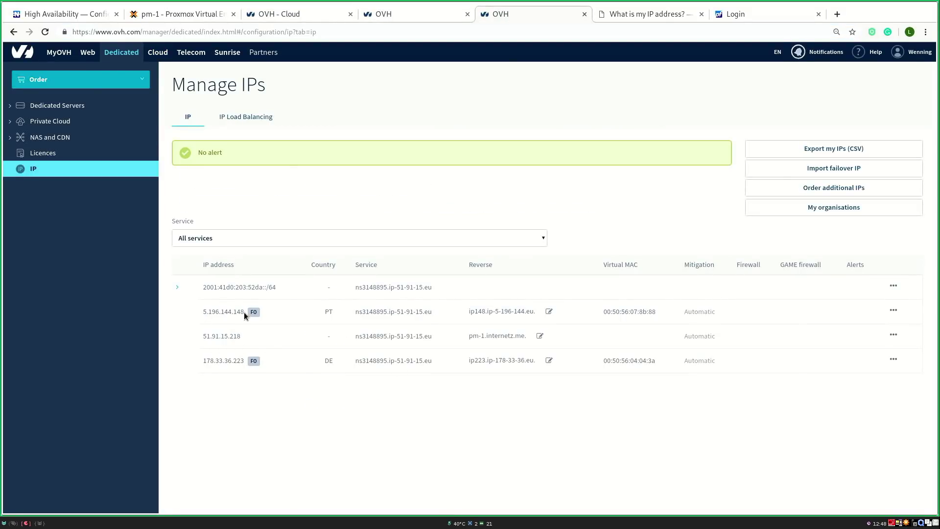
drag(601, 314, 658, 315)
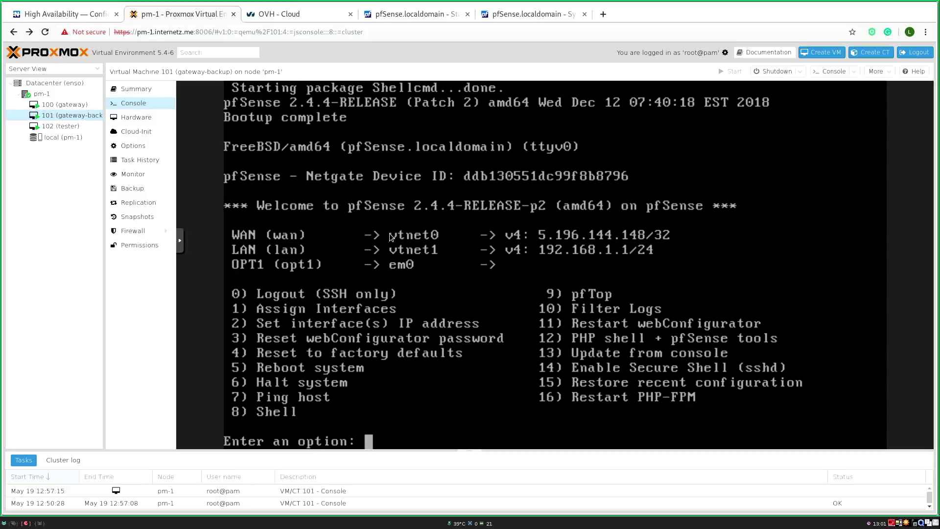
Step: Ping 8.8.8.8 from VM 101's pfSense shell with 0% loss, then list its vzdump backups
text(8)
key(Return)
text(ping 8.8.8.8)
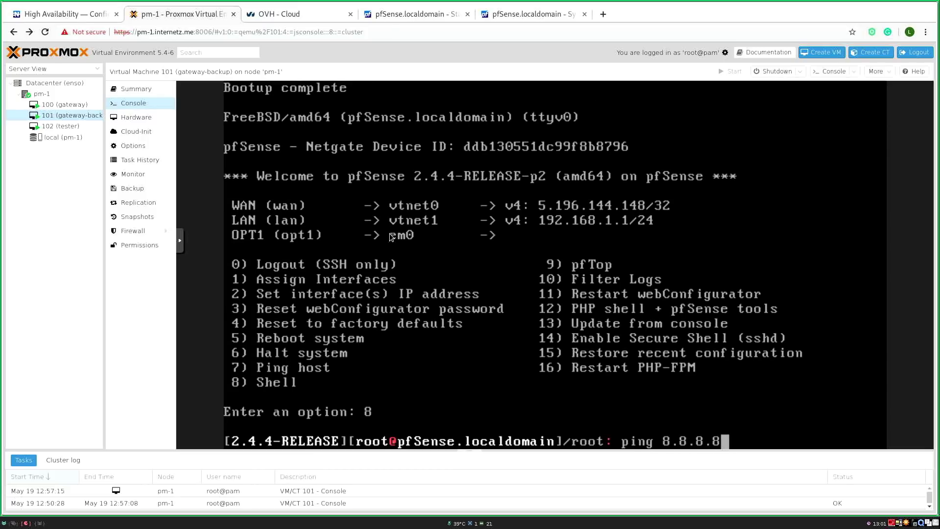
key(Return)
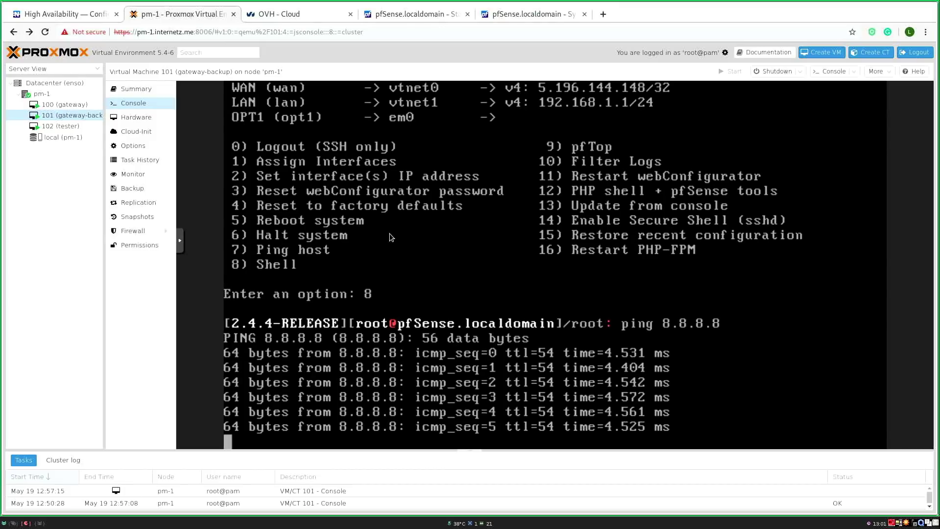
key(ctrl+c)
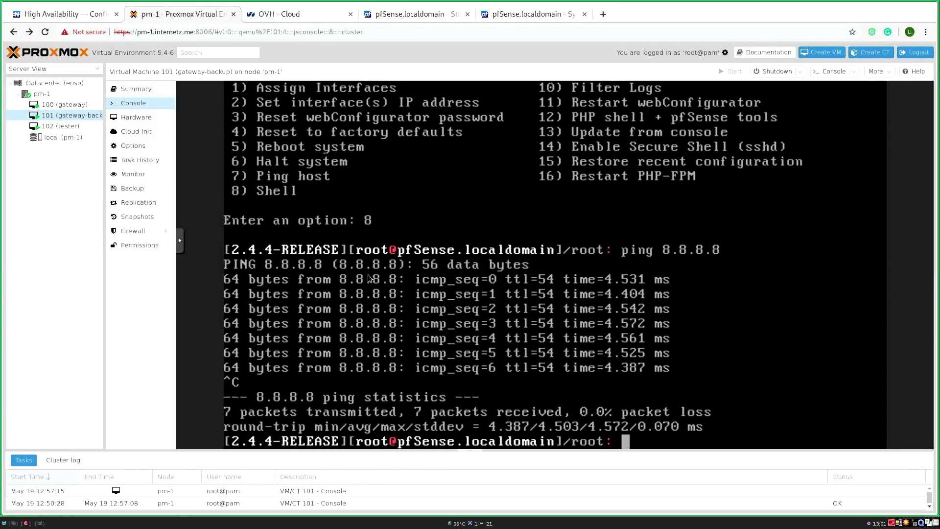
click(140, 193)
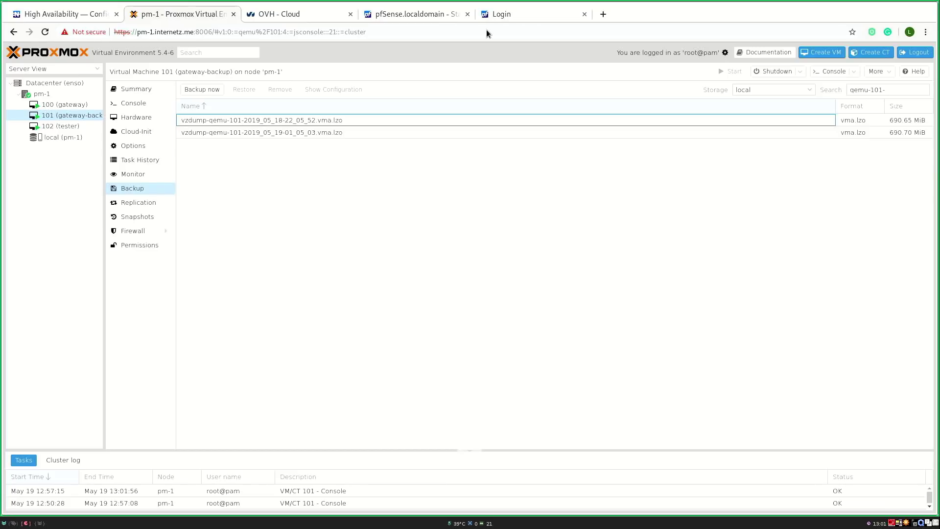
Step: Sign in to the backup gateway's pfSense as admin using the KeePassX password
click(495, 14)
text(admin)
key(super+3)
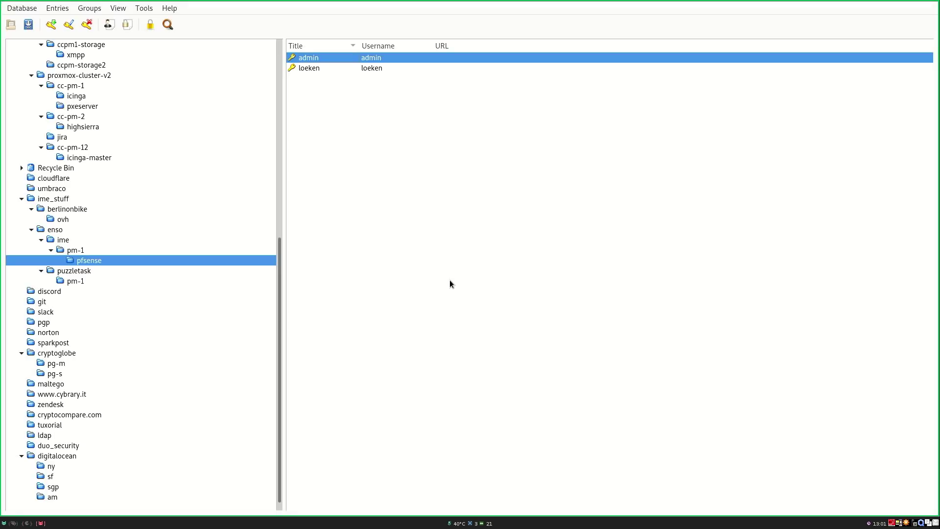
key(ctrl+v)
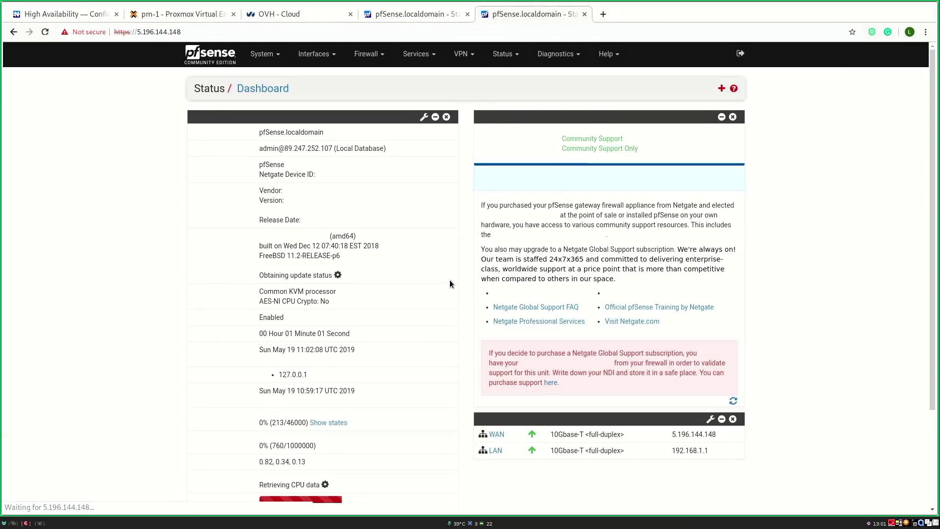
click(420, 15)
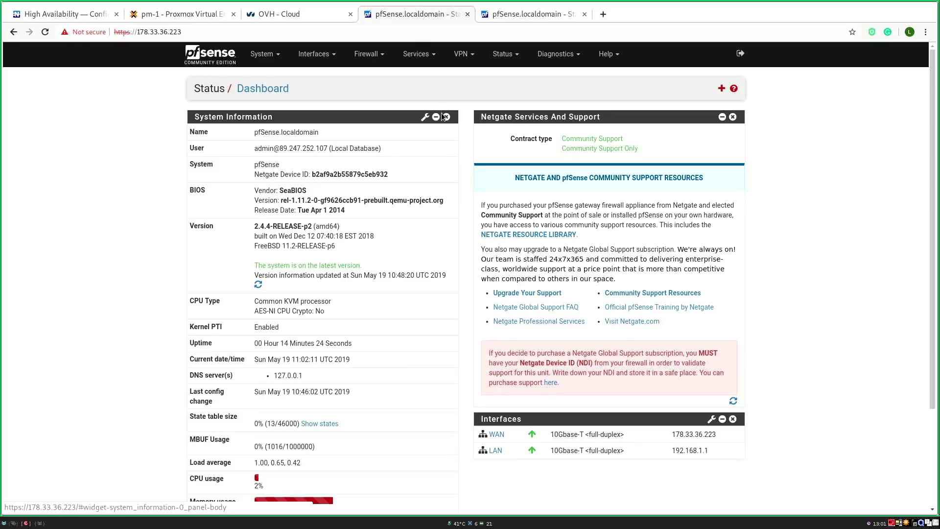